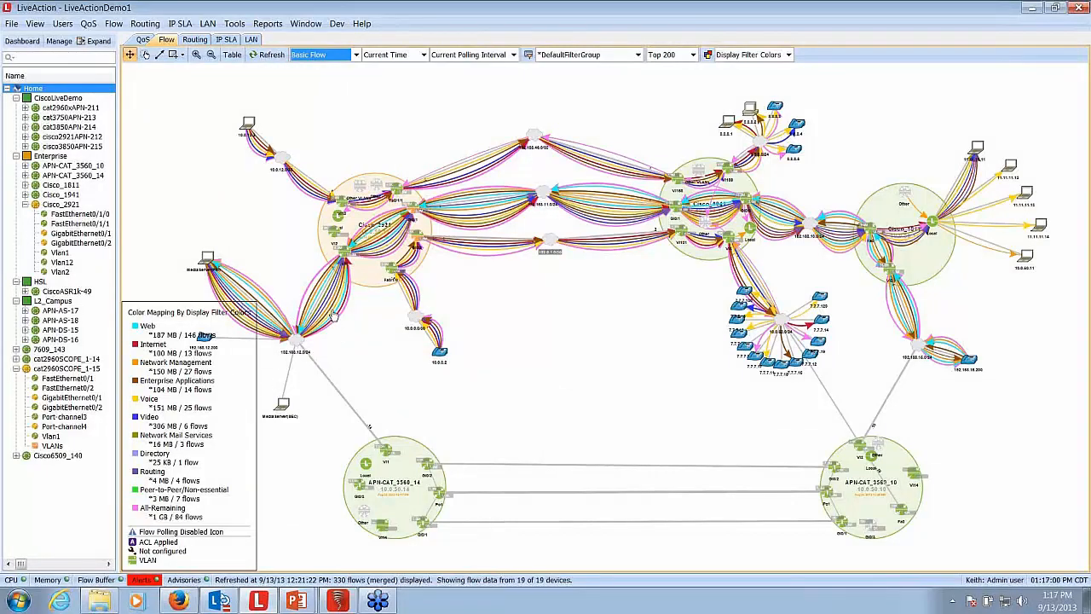
- Create a custom display filter from the flow running from the 192.168.12.0/24 network into Cisco_2921
mouse_move(334, 316)
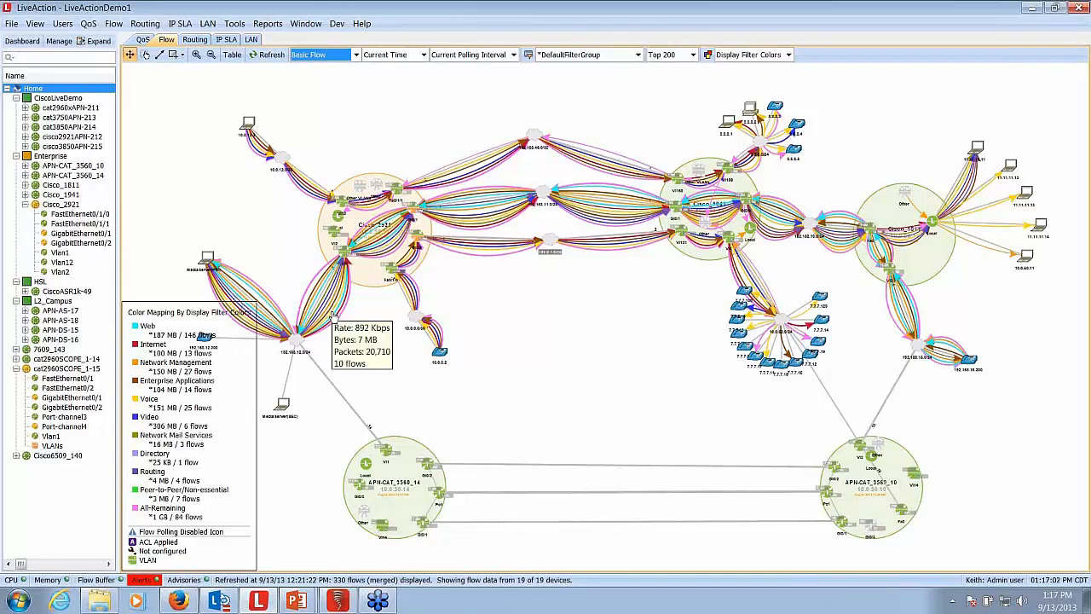
right_click(332, 315)
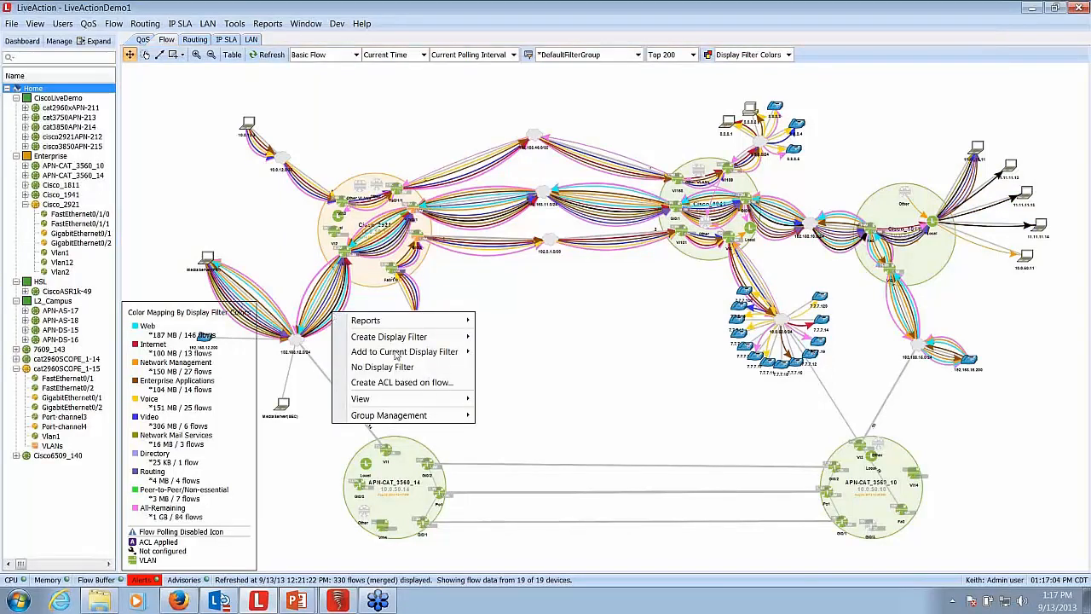
mouse_move(401, 337)
left_click(516, 343)
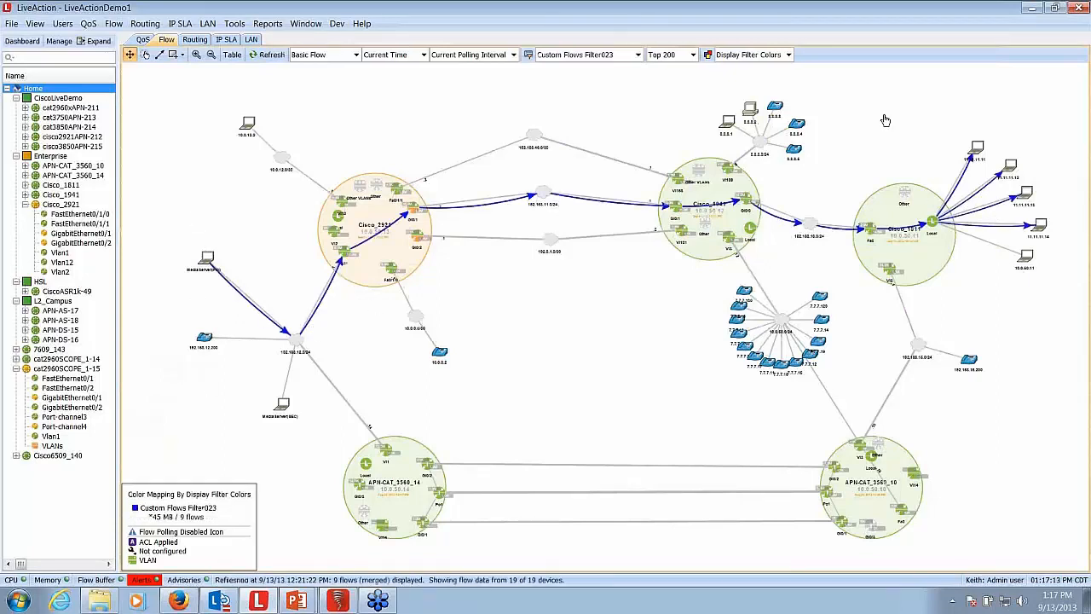
- Color the filtered flows by DSCP and shift the uppermost workstation beside Cisco_1811 slightly
left_click(788, 55)
left_click(754, 82)
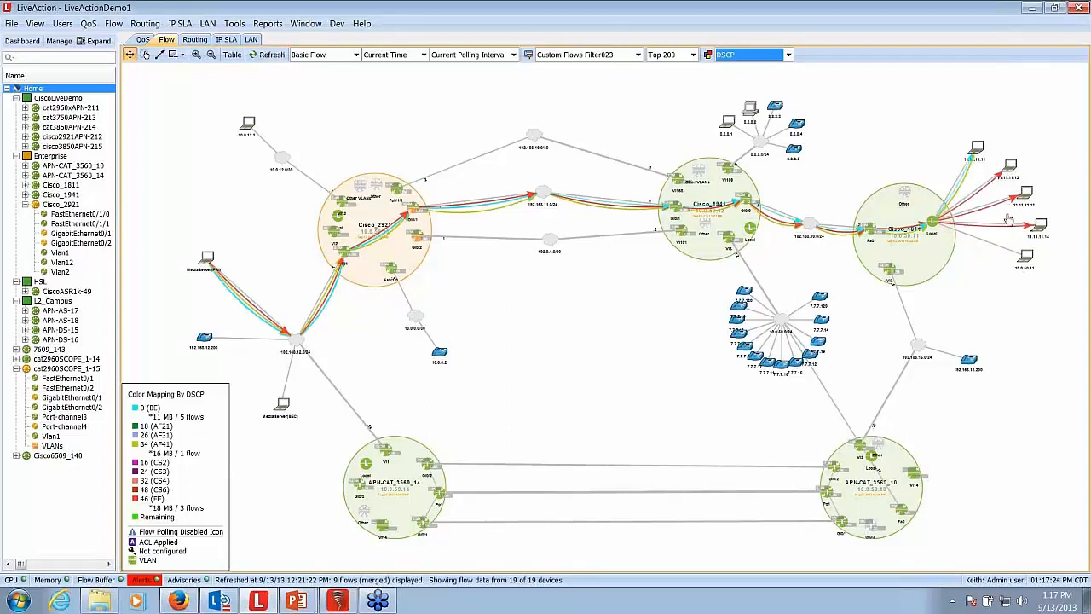
mouse_move(977, 148)
left_mouse_down()
mouse_move(939, 142)
mouse_move(970, 144)
left_mouse_up()
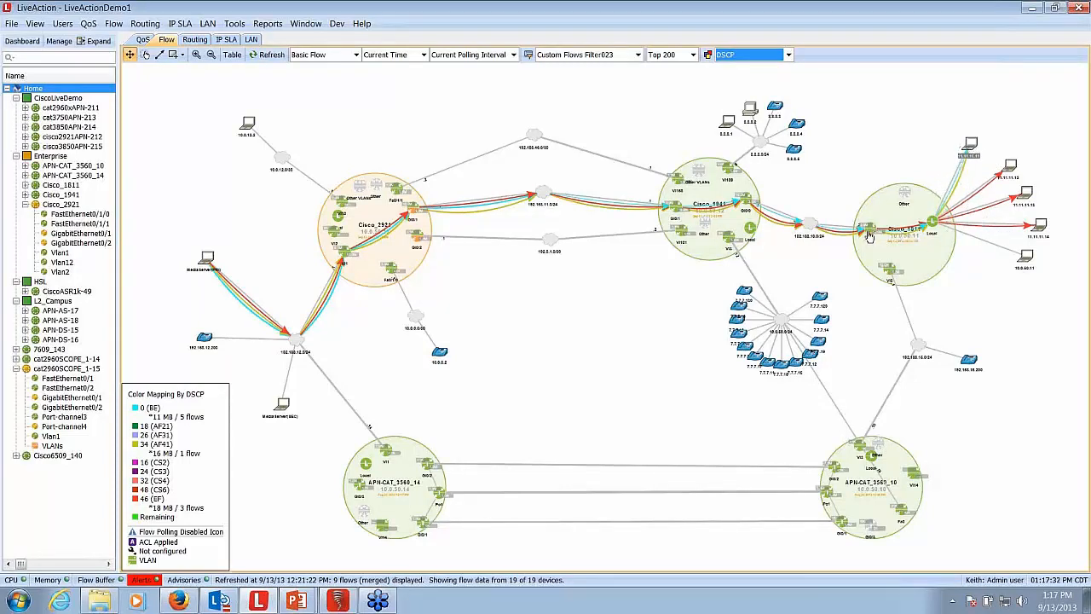
- Switch the flow display filter to Directory
left_click(638, 54)
scroll(638, 125, "down", 3)
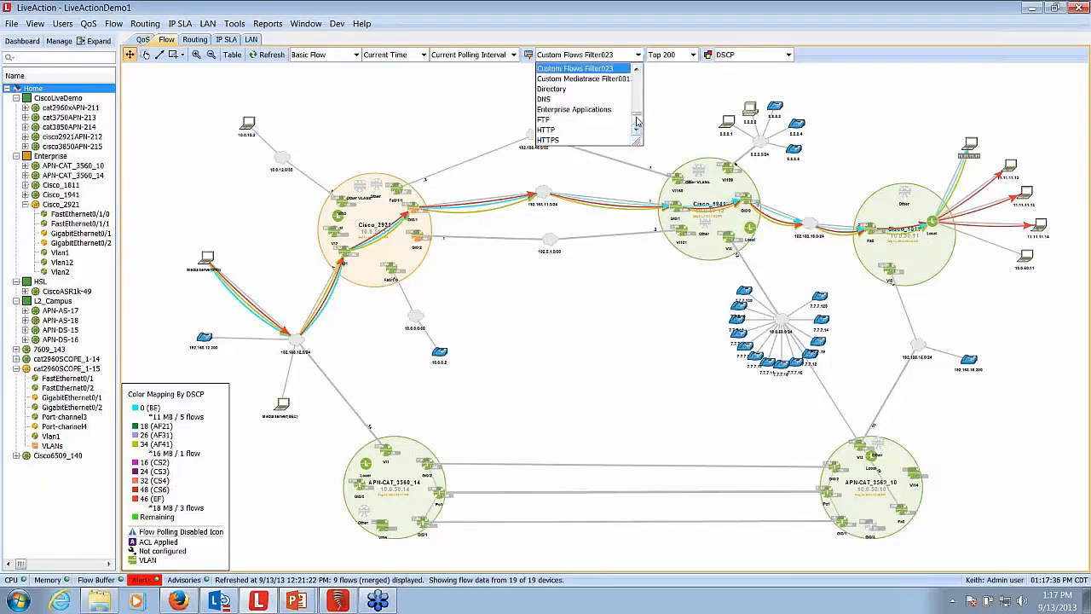
left_click(578, 92)
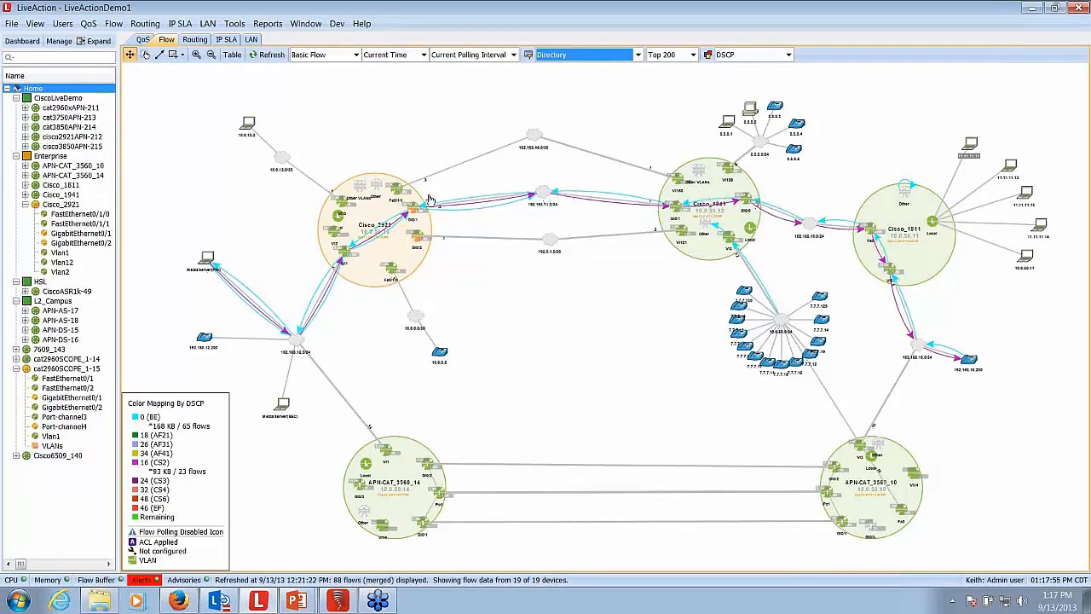
left_click(572, 374)
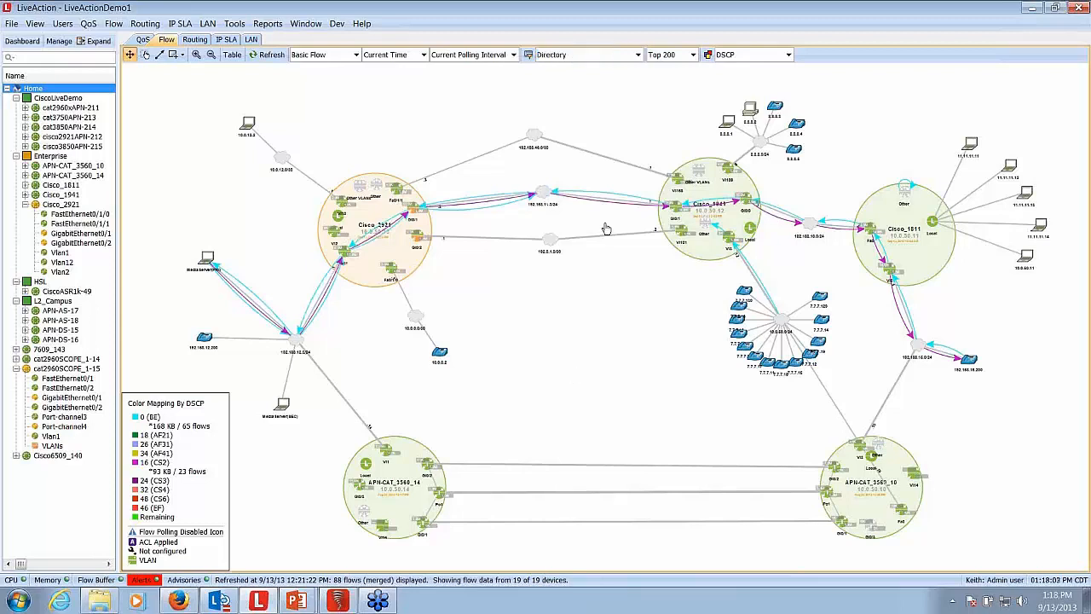
- Switch the flow display filter to KP-VOICE and highlight the flow from 10.0.0.2 to the 7.7.7.x devices
left_click(638, 55)
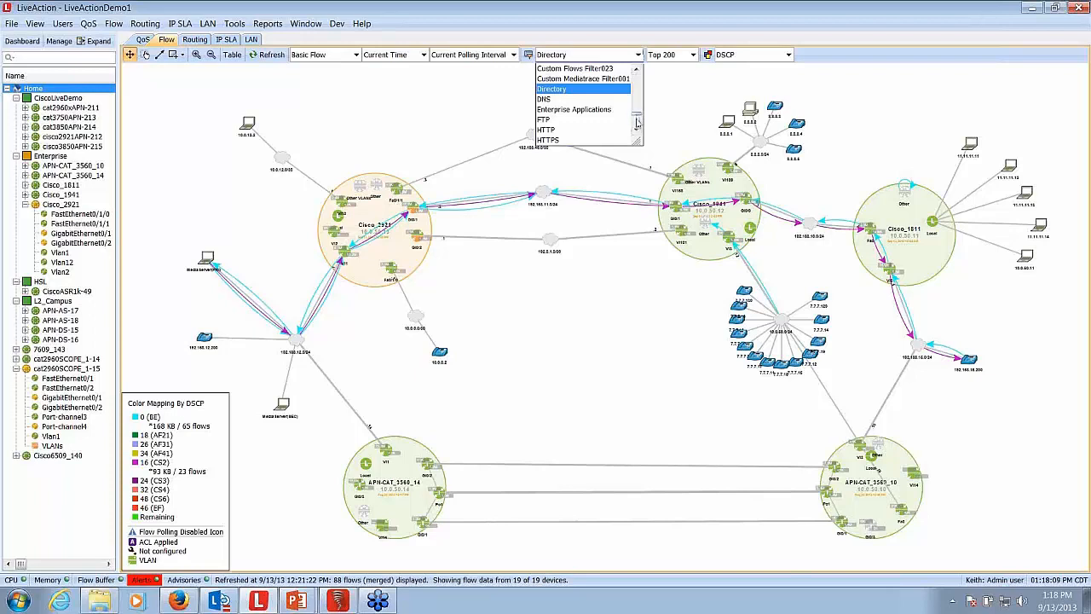
scroll(637, 123, "down", 3)
left_click(559, 119)
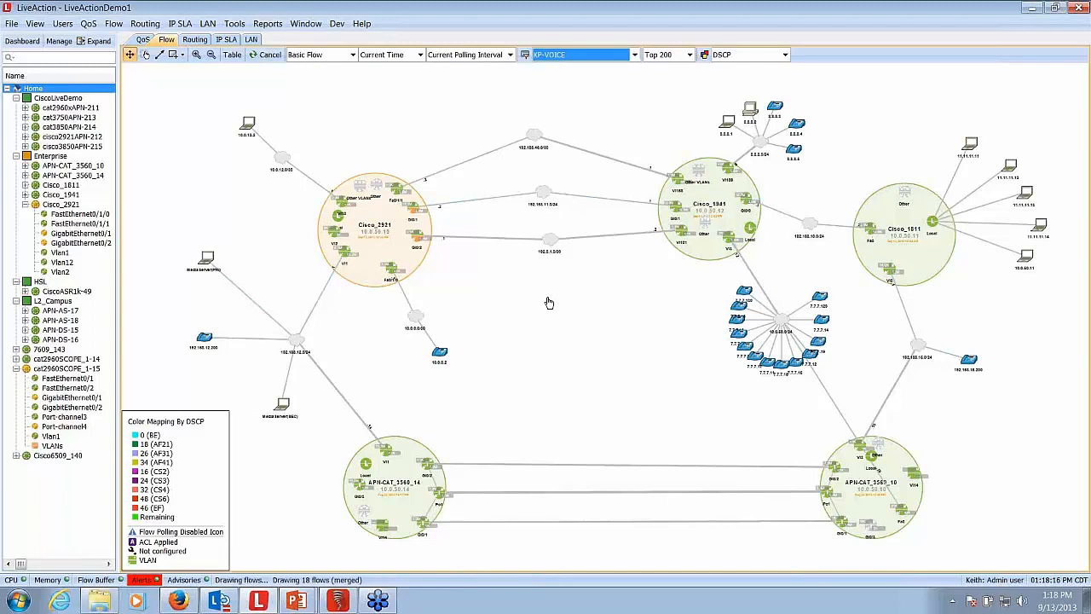
left_click(824, 300)
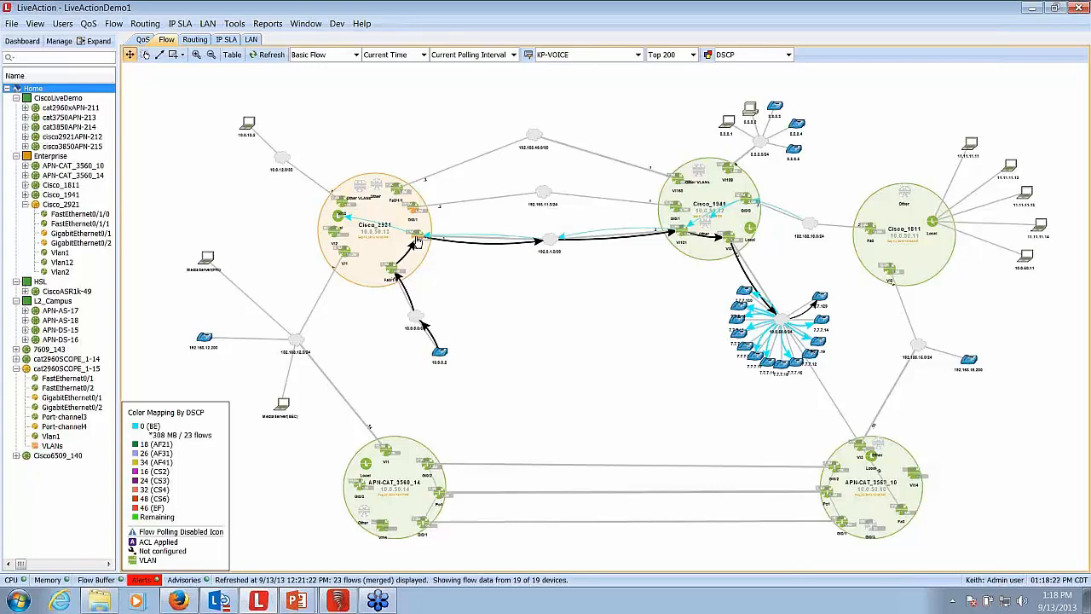
- Adjust the output QoS on Cisco_2921's GigabitEthernet0/2, setting the VOIP class's reserved bandwidth to 1,024 Kbps
mouse_move(418, 243)
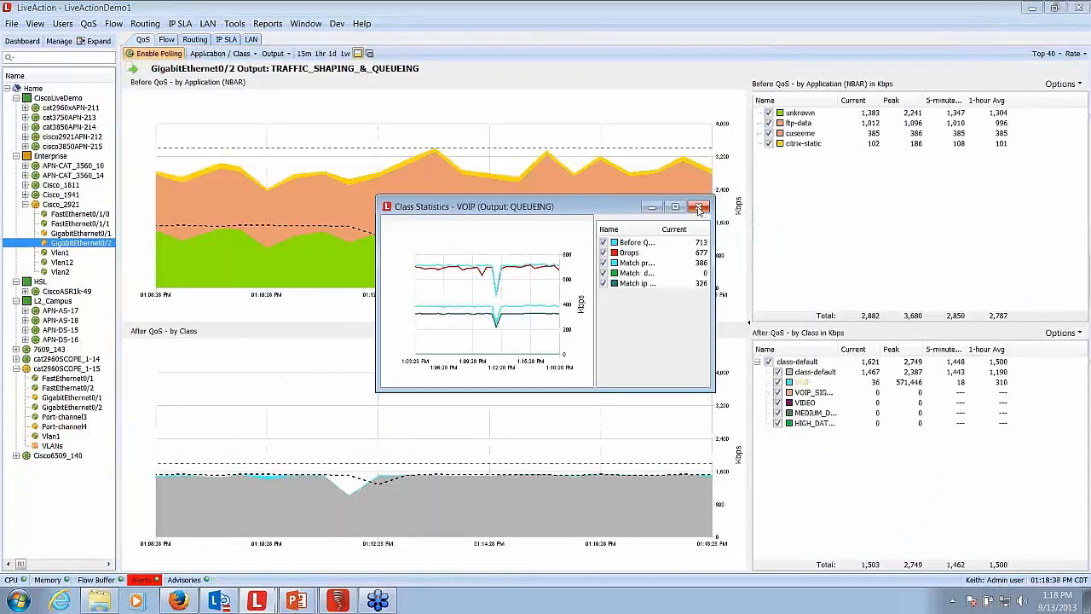
right_click(801, 383)
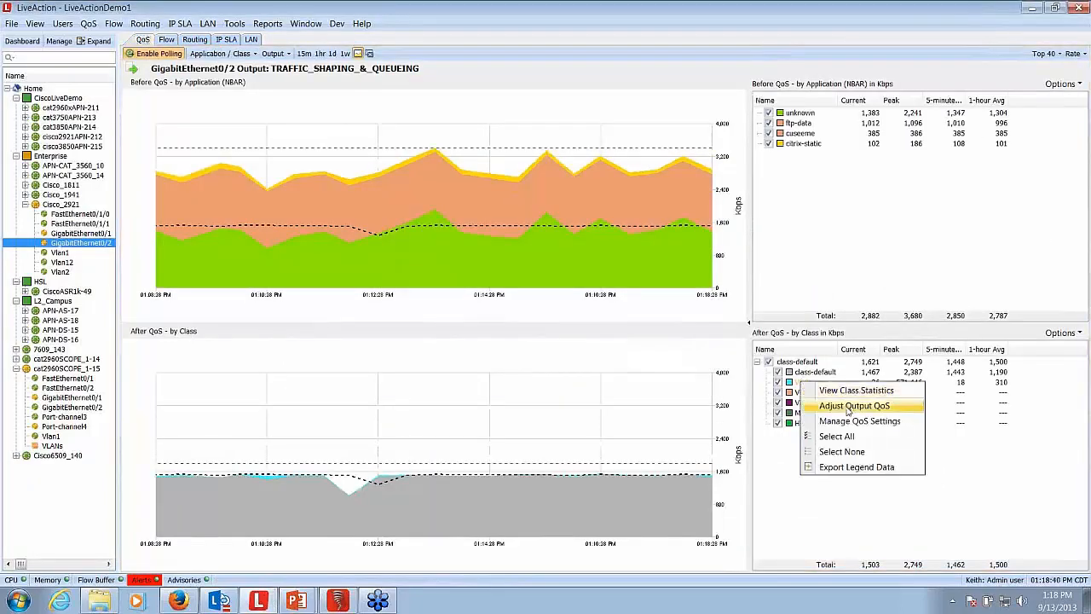
left_click(847, 410)
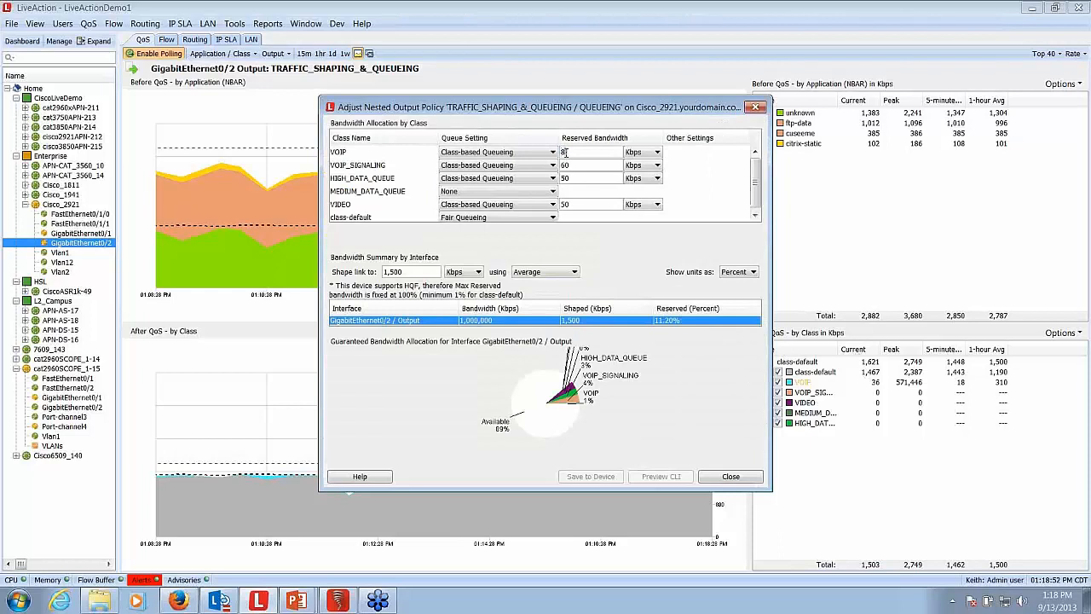
type("10124")
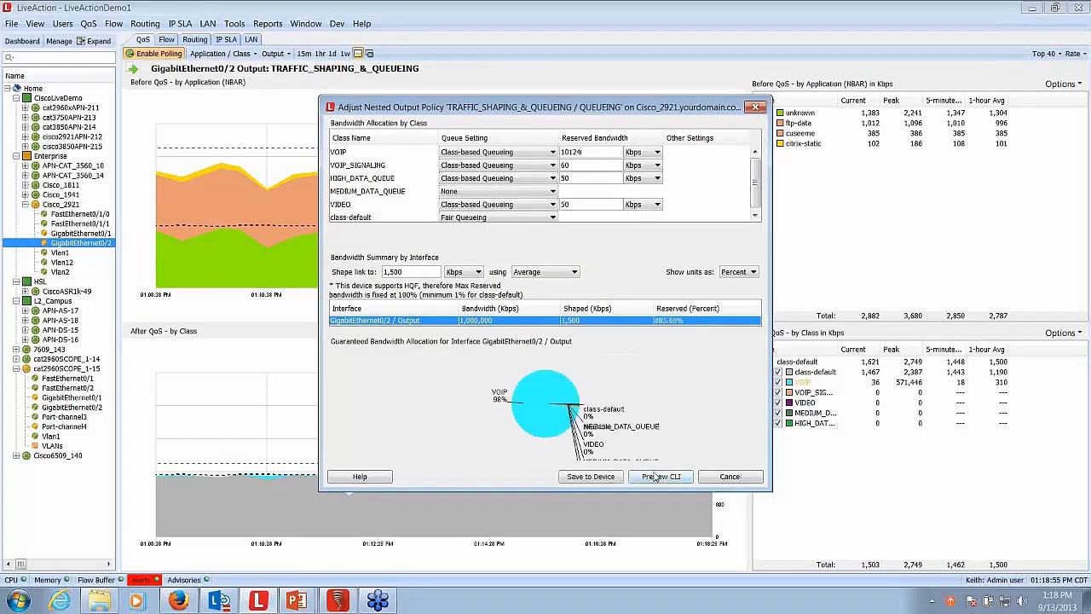
key("BackSpace")
key("BackSpace")
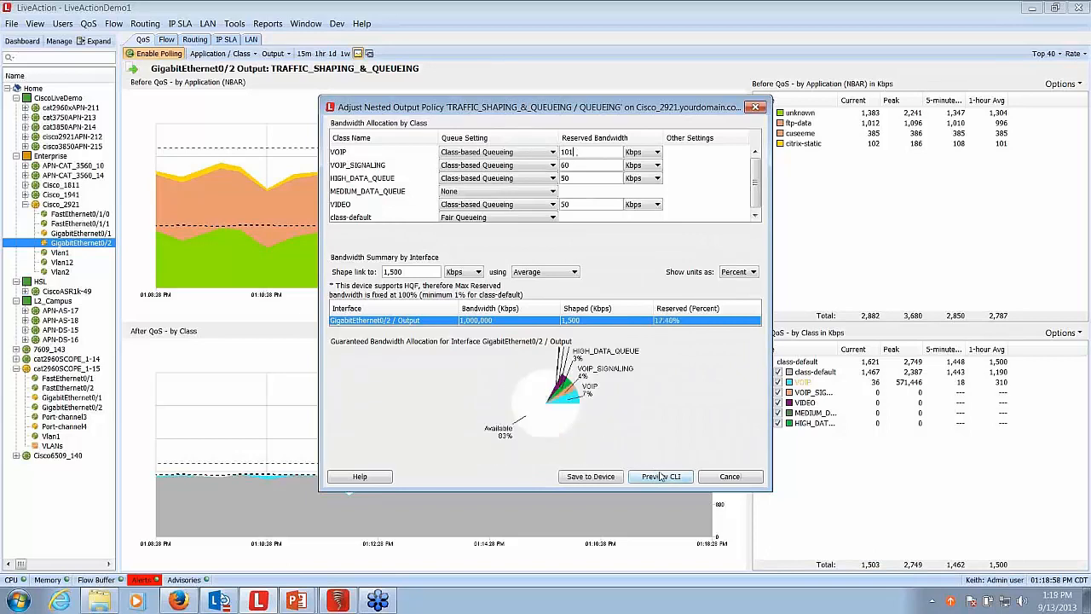
key("BackSpace")
type("24")
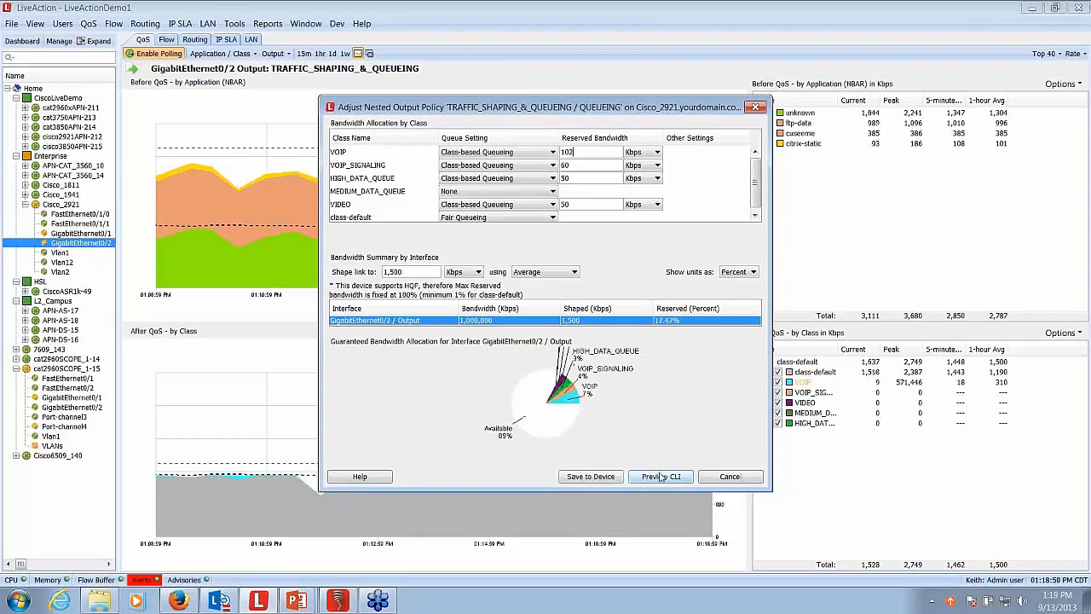
- Save the adjusted QoS policy to the device and close it without copying the running configuration to the startup configuration
left_click(600, 479)
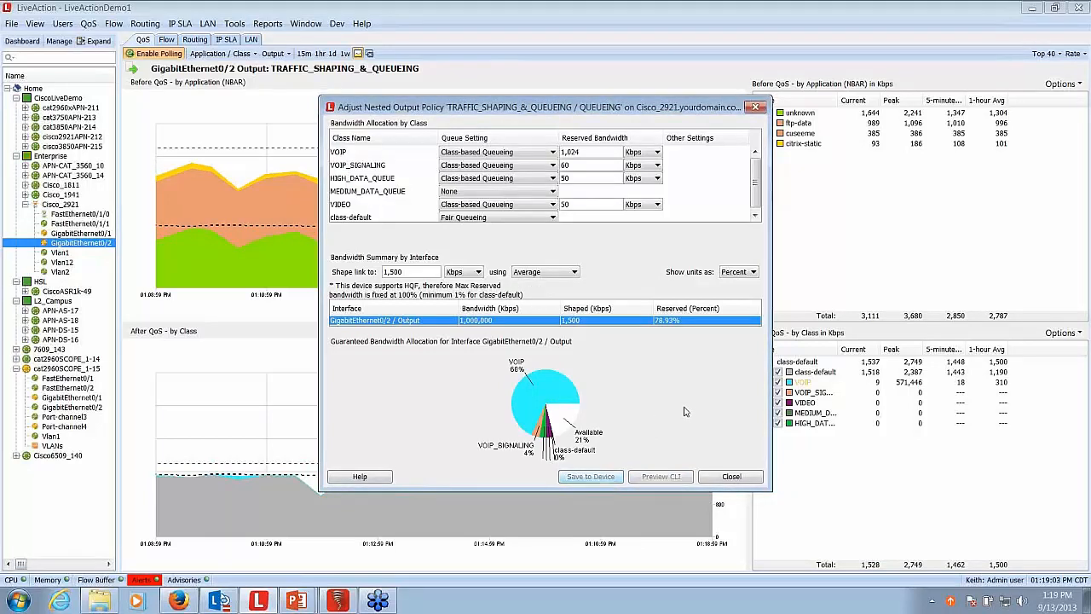
left_click(735, 480)
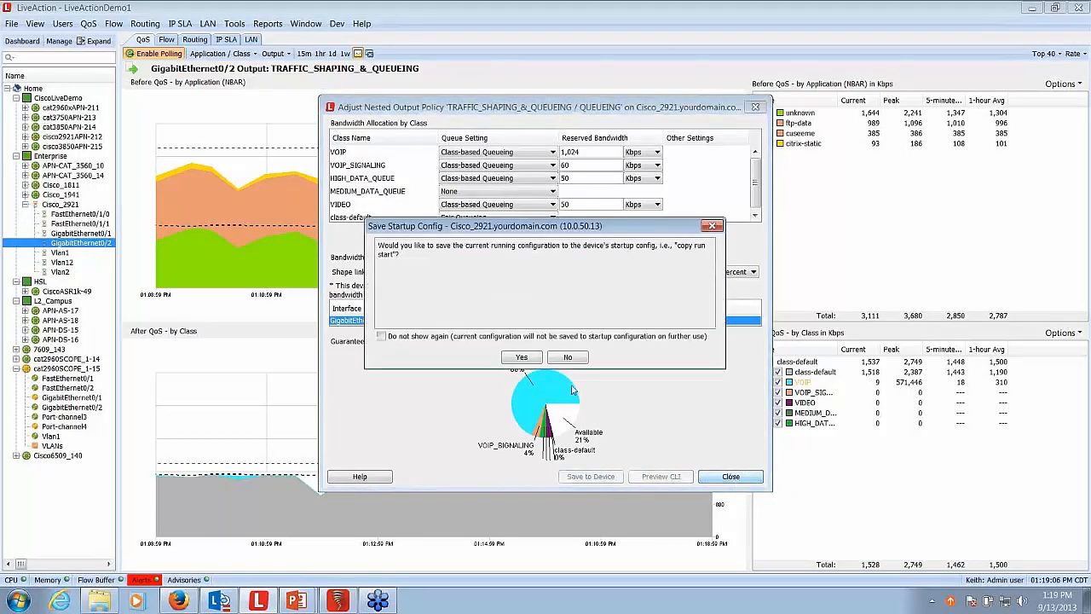
left_click(570, 359)
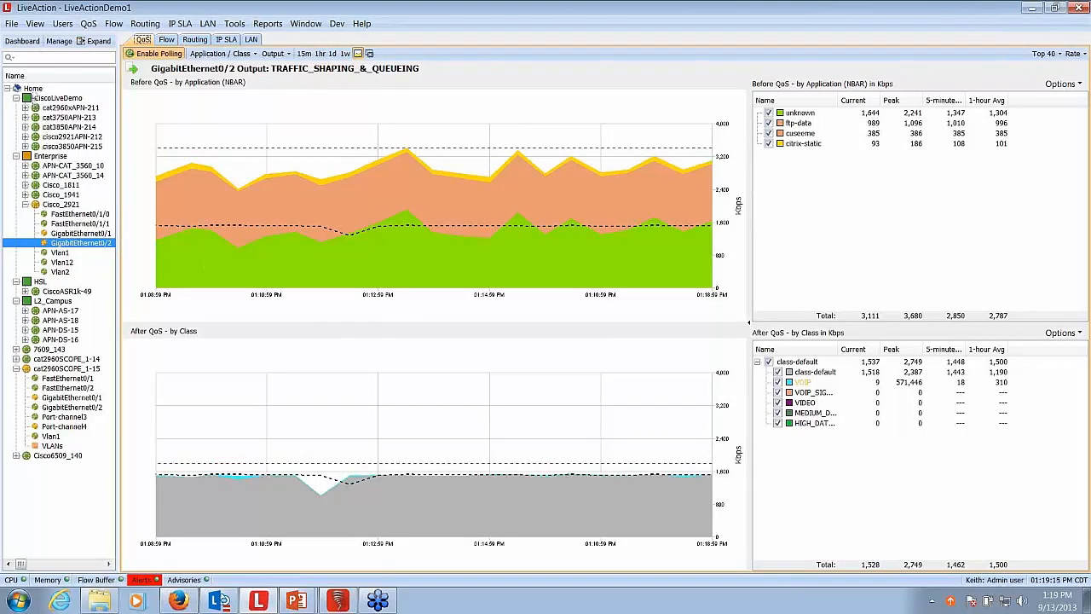
- Return to the Home topology's Flow view and turn off merged flows
left_click(32, 89)
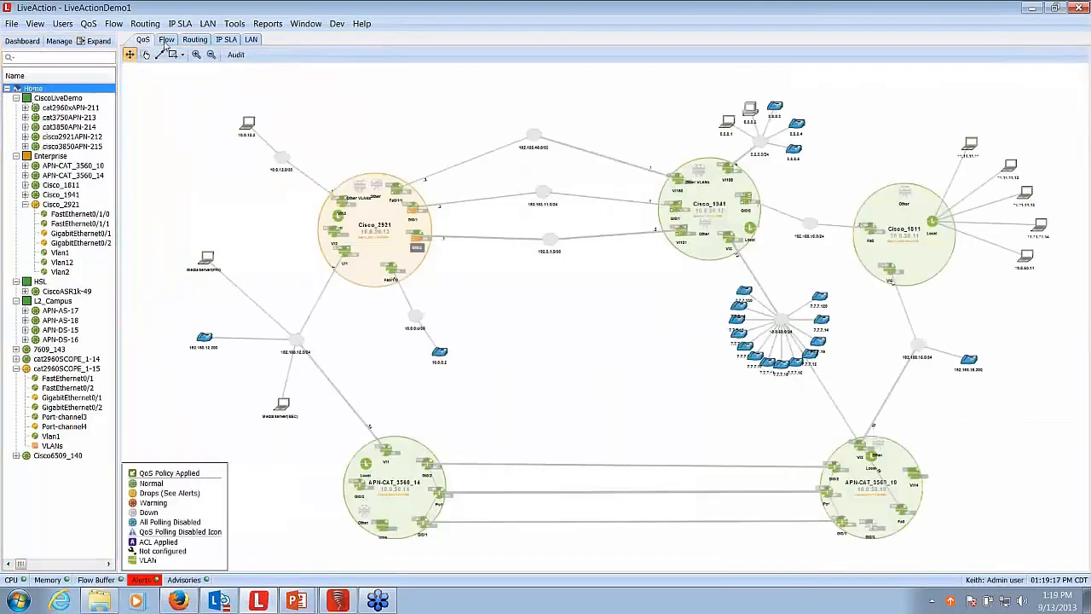
left_click(166, 41)
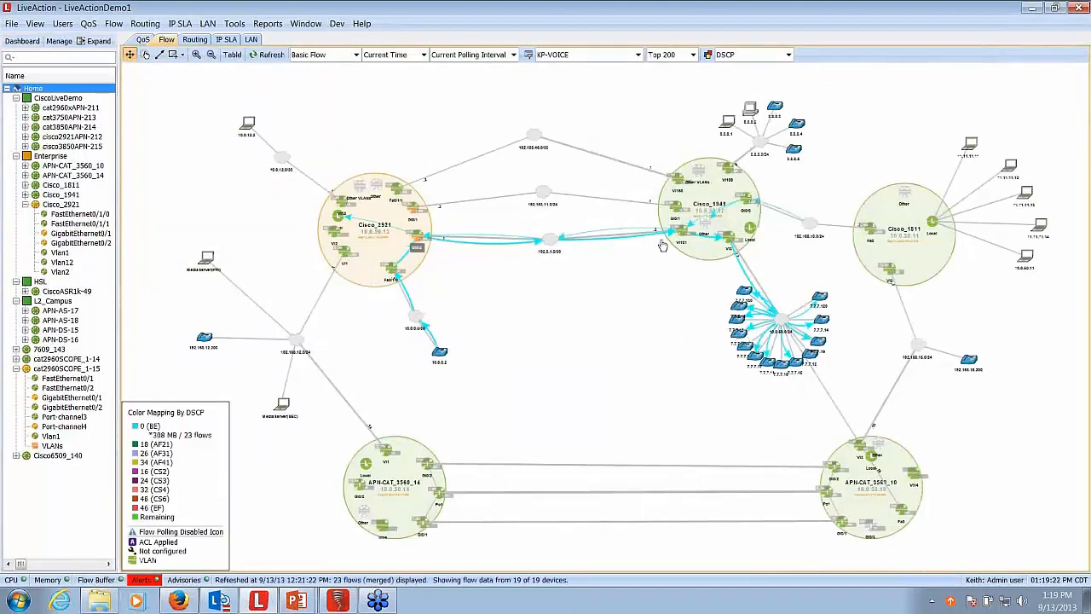
right_click(490, 302)
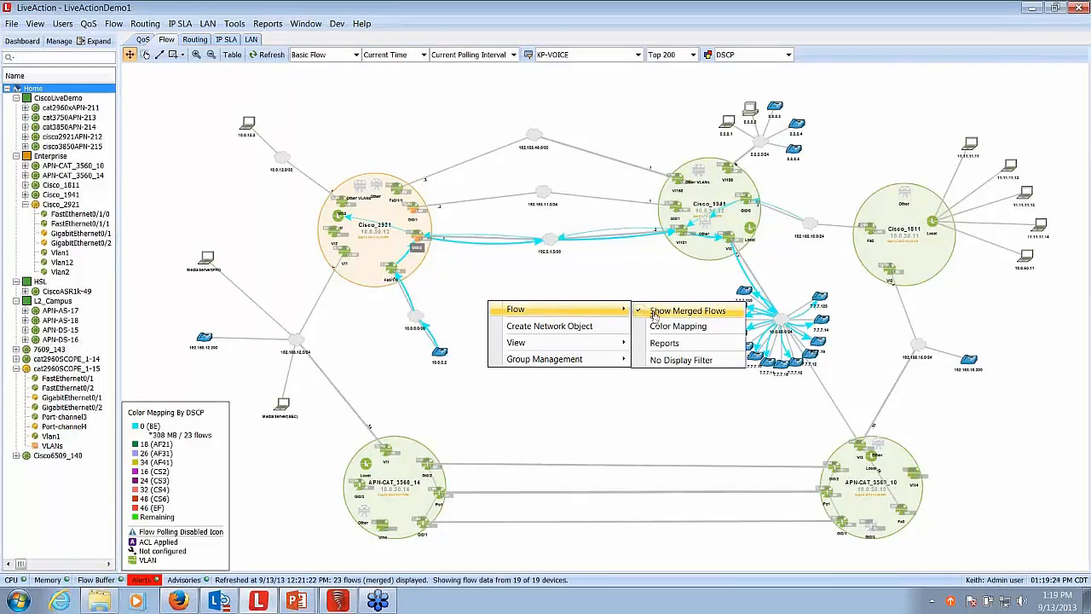
left_click(654, 312)
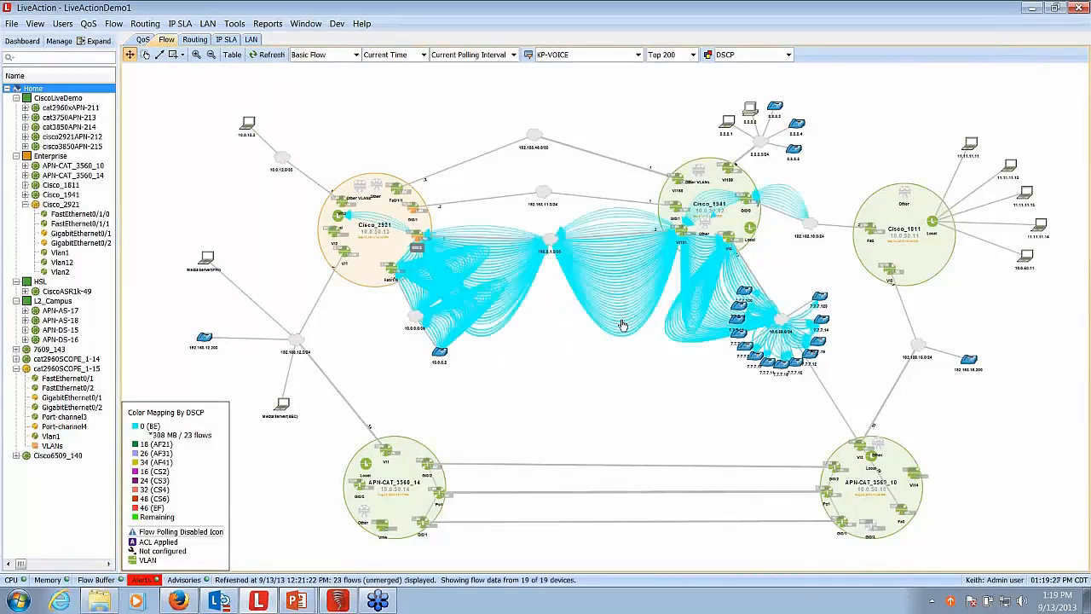
- Inspect individual unmerged voice flows between Cisco_2921 and Cisco_1941 by highlighting several of them
mouse_move(623, 322)
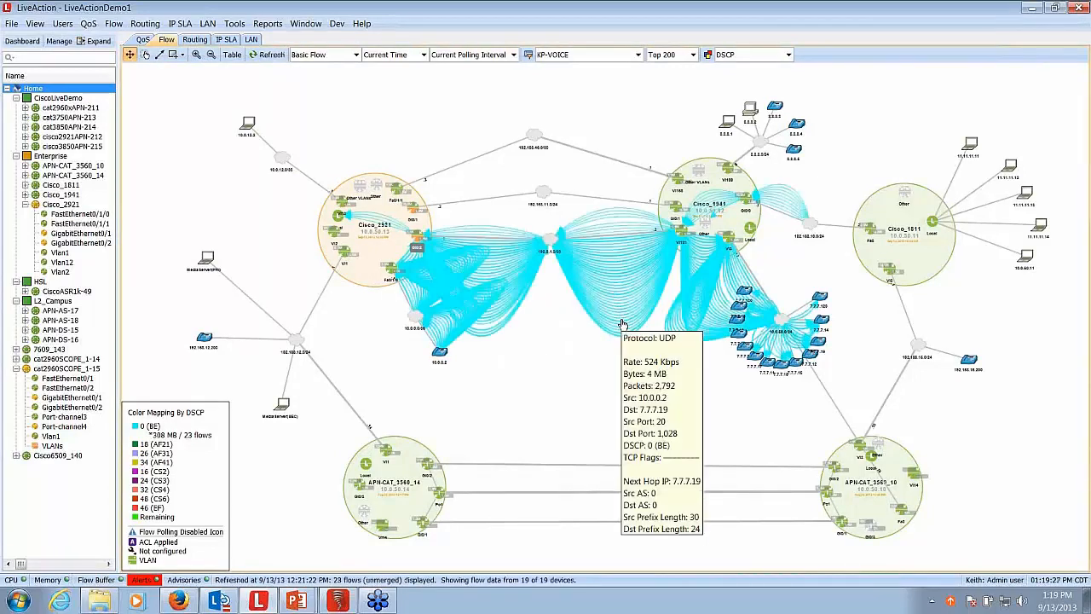
left_click(612, 257)
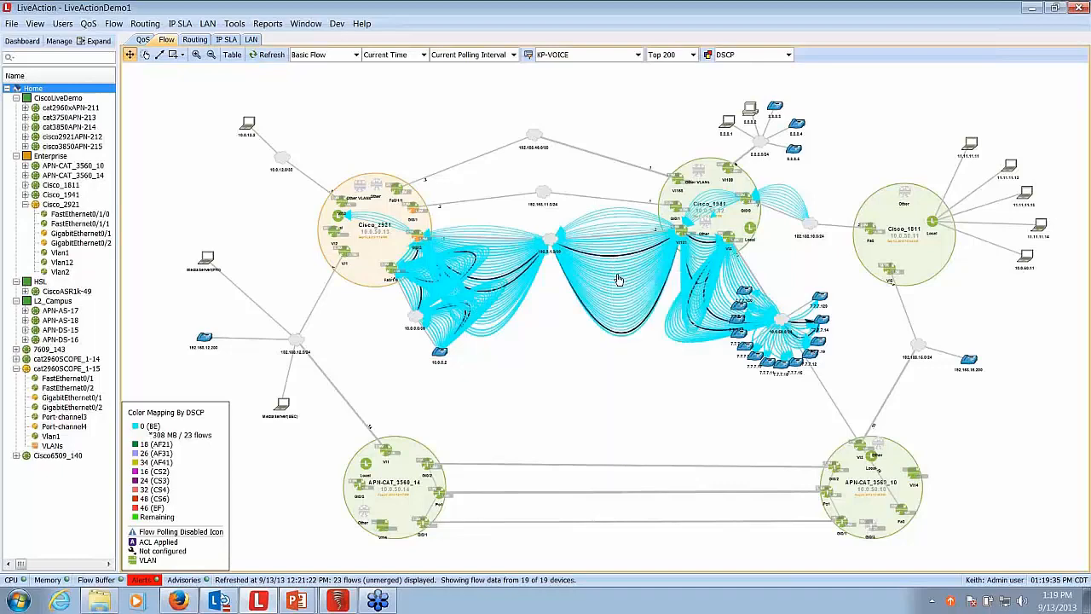
left_click(622, 303)
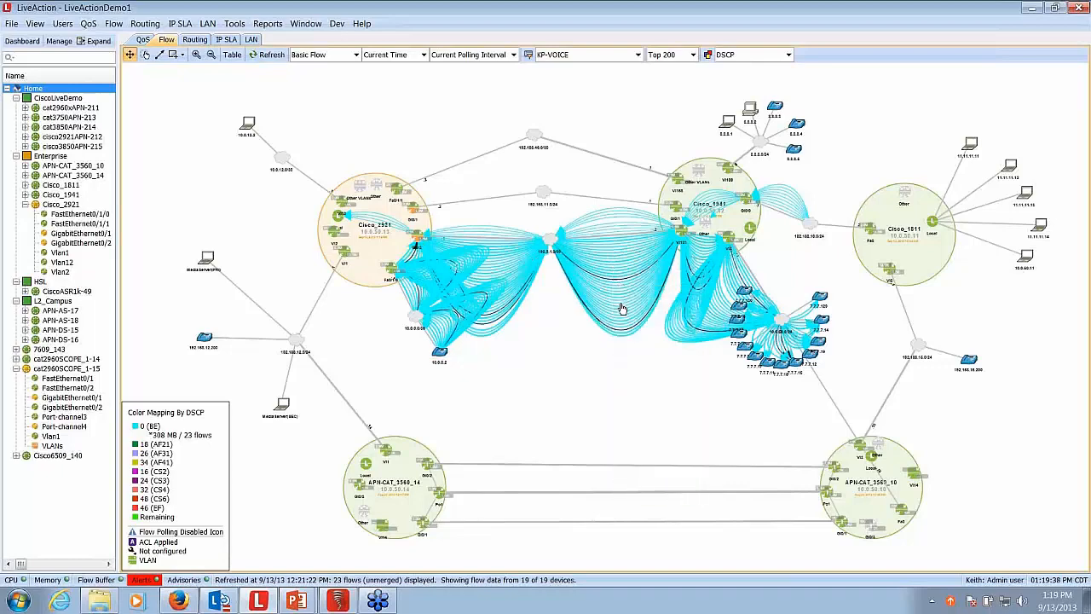
left_click(624, 312)
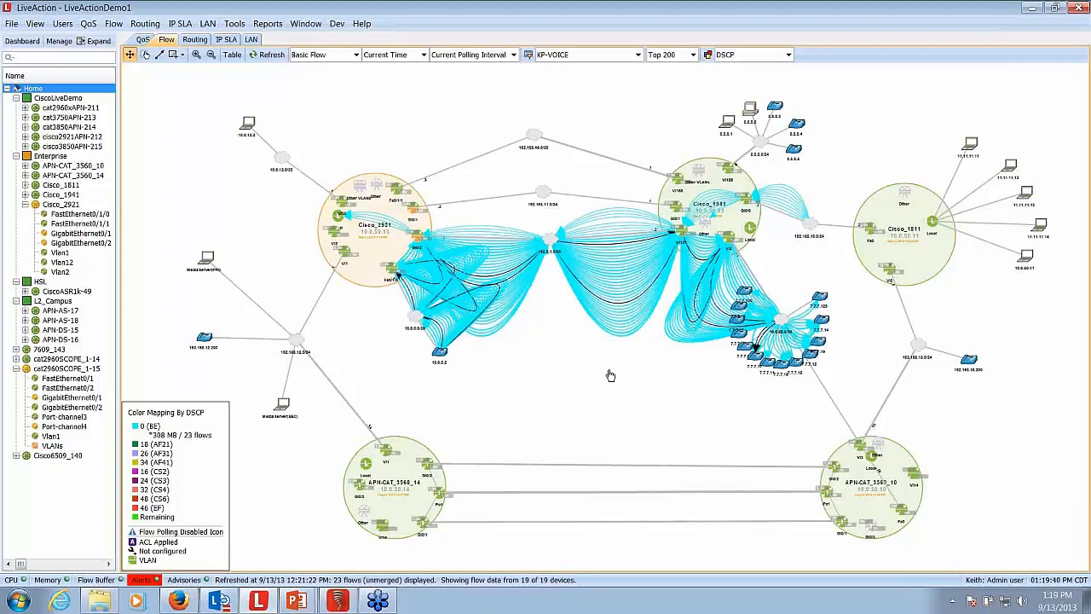
- Turn merged flows back on in the topology
right_click(503, 395)
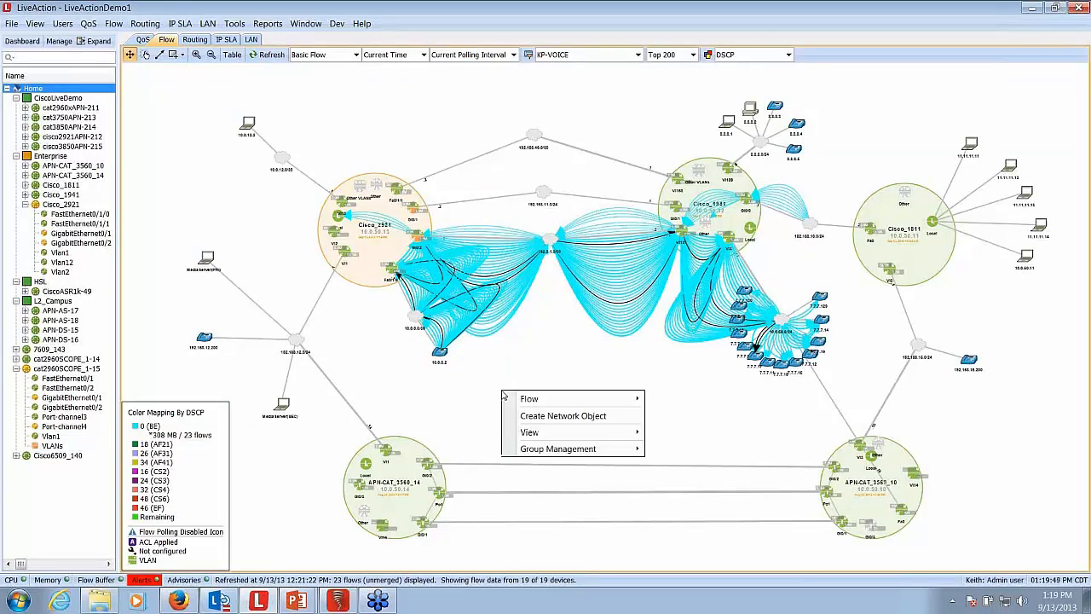
mouse_move(597, 399)
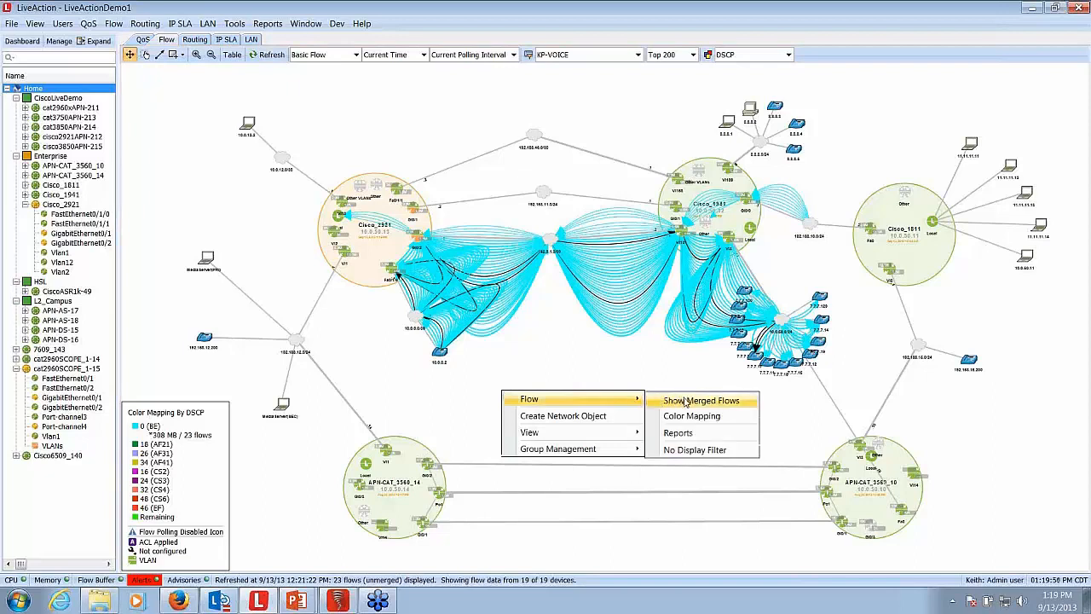
left_click(687, 401)
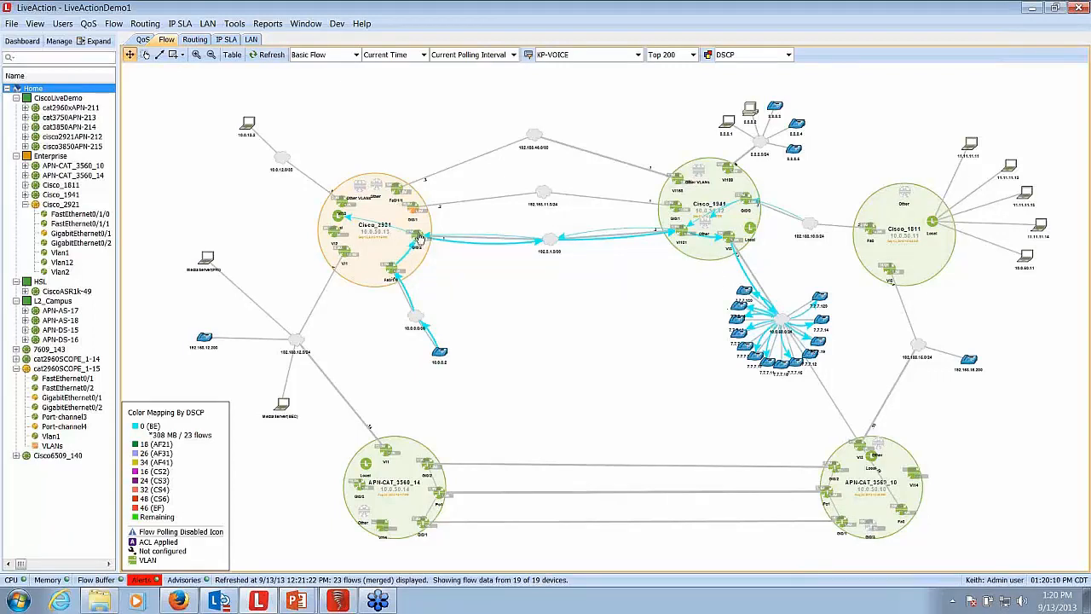
- Nudge the GigabitEthernet0/2 interface icon on Cisco_2921, then highlight the merged voice flow to the 7.7.7.x devices and clear the selection
left_click_drag(413, 244, 416, 236)
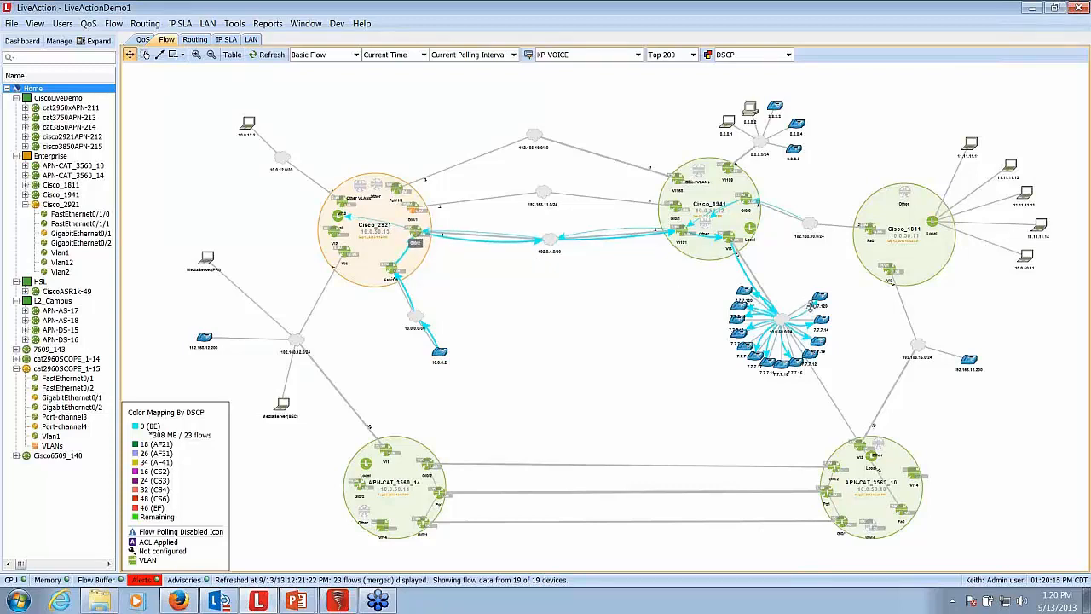
left_click(813, 304)
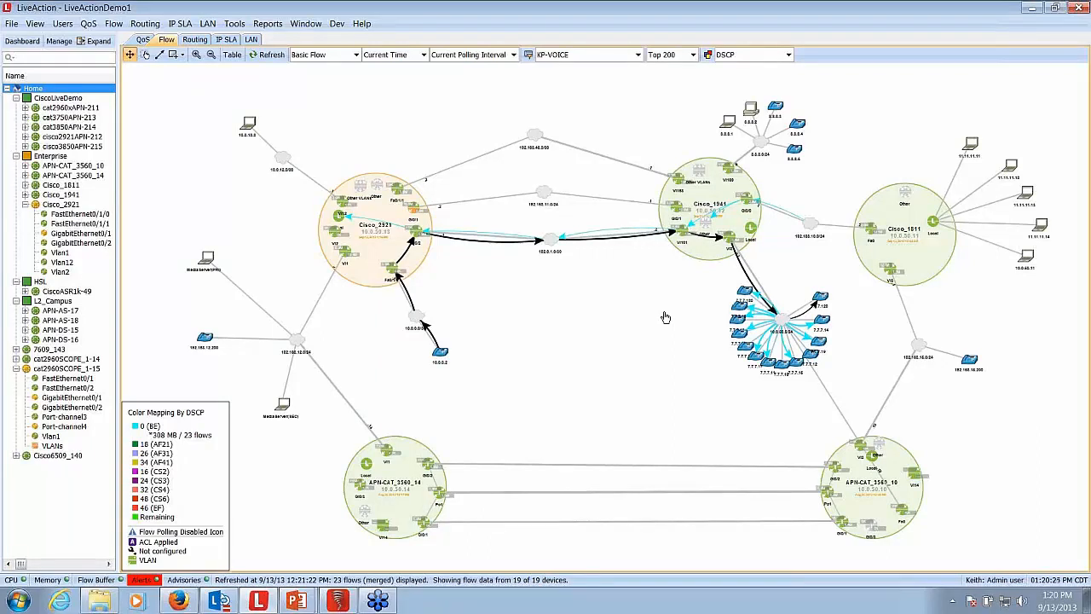
left_click(521, 334)
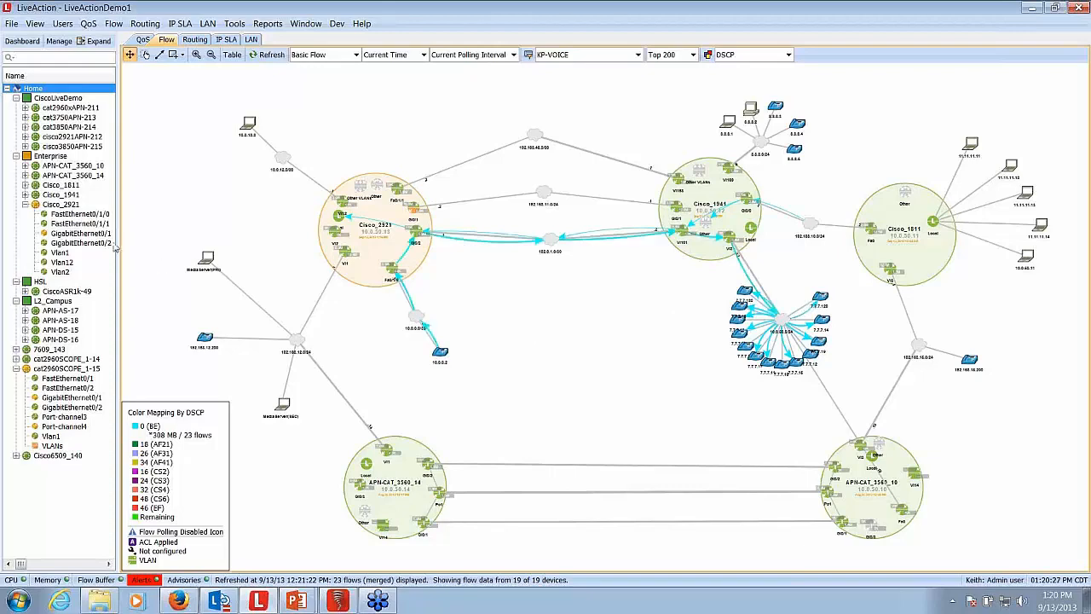
- Apply the SET_DSCP policy to the input of FastEthernet0/1/0 on Cisco_2921
left_click(61, 204)
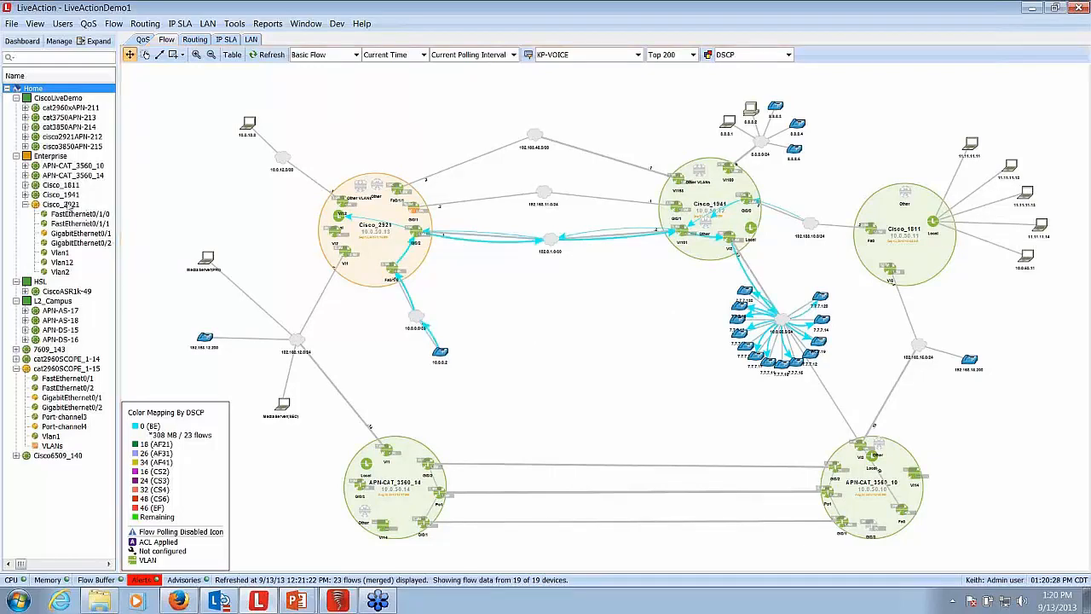
left_click(142, 40)
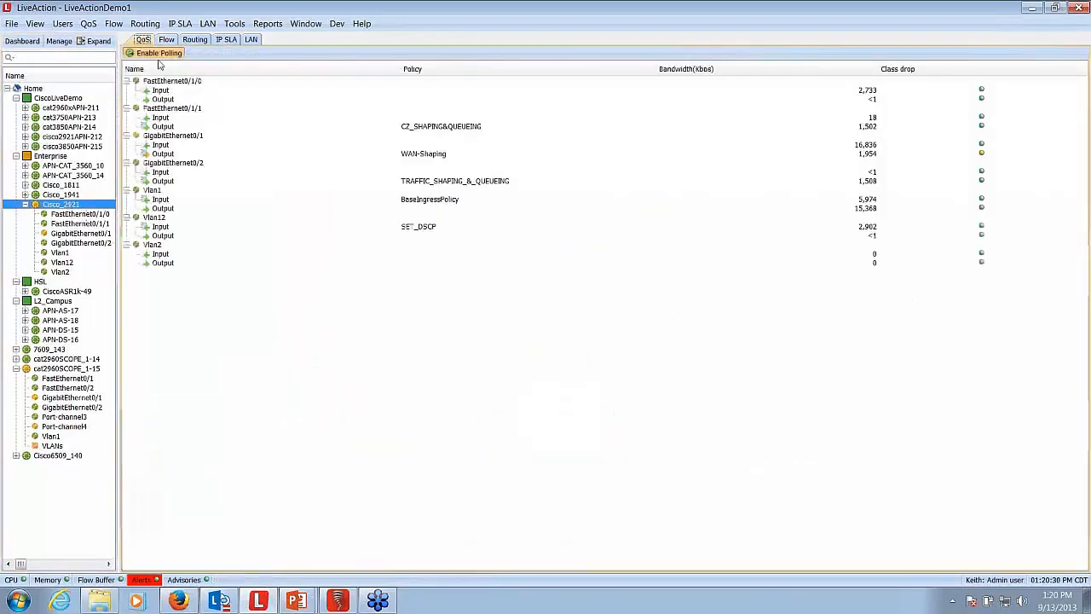
left_click(161, 90)
right_click(181, 91)
mouse_move(247, 102)
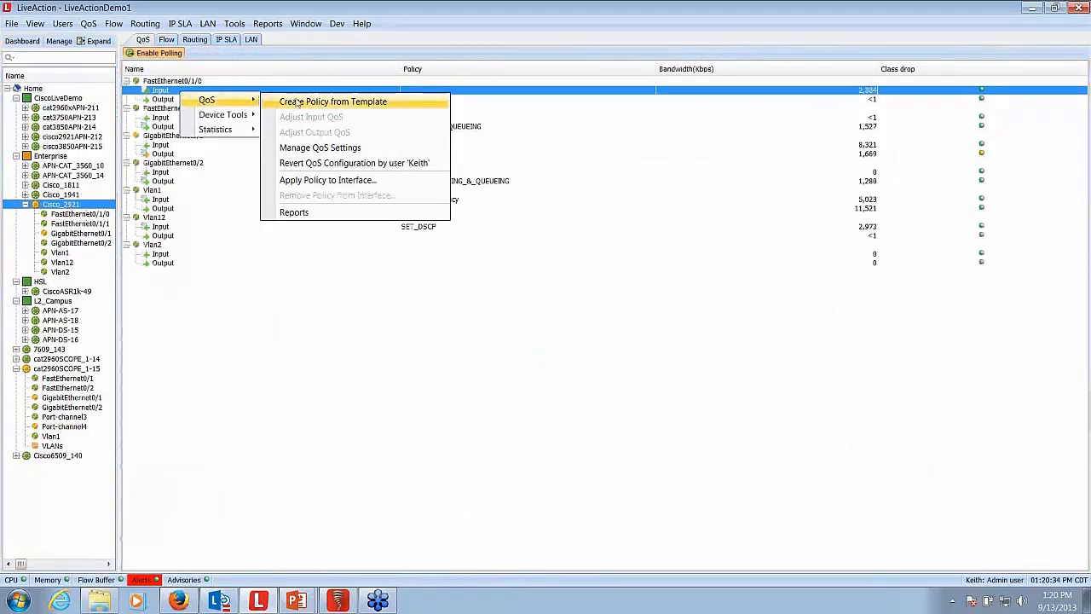
left_click(312, 181)
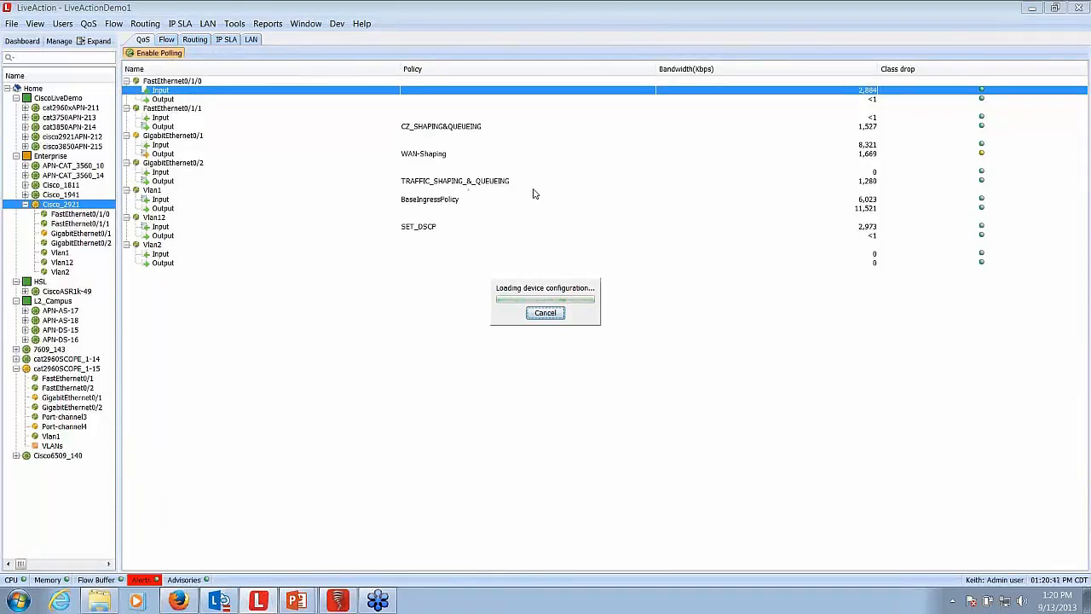
left_click(602, 200)
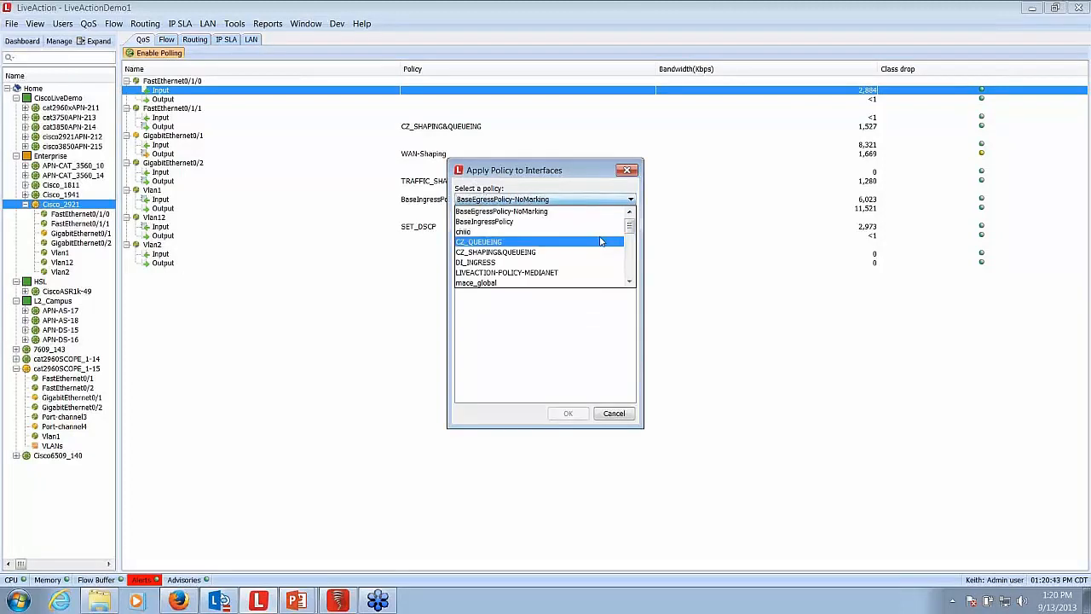
scroll(600, 255, "down", 5)
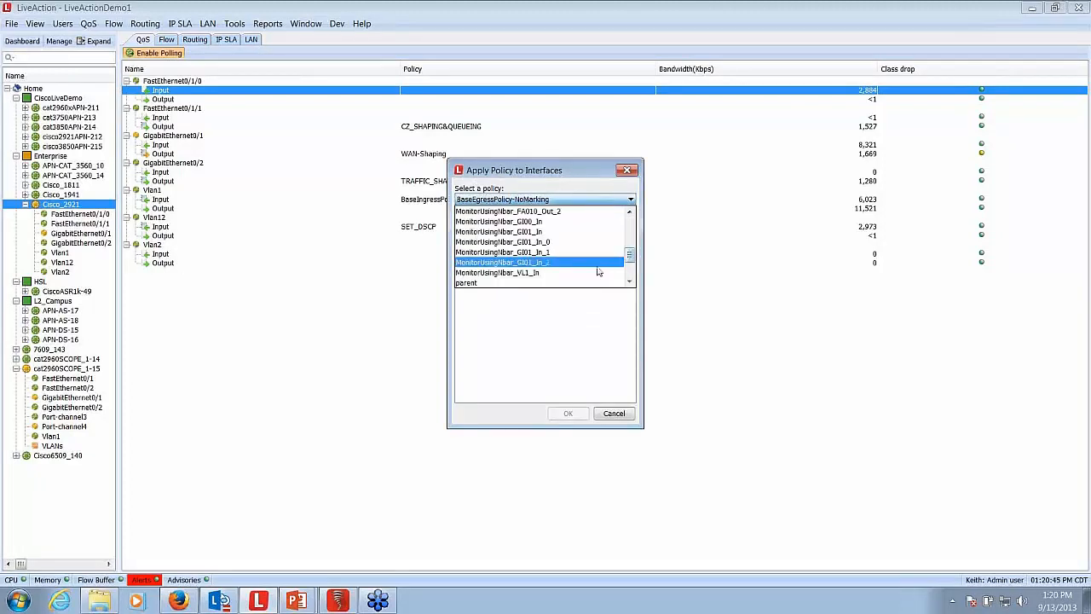
scroll(600, 271, "down", 2)
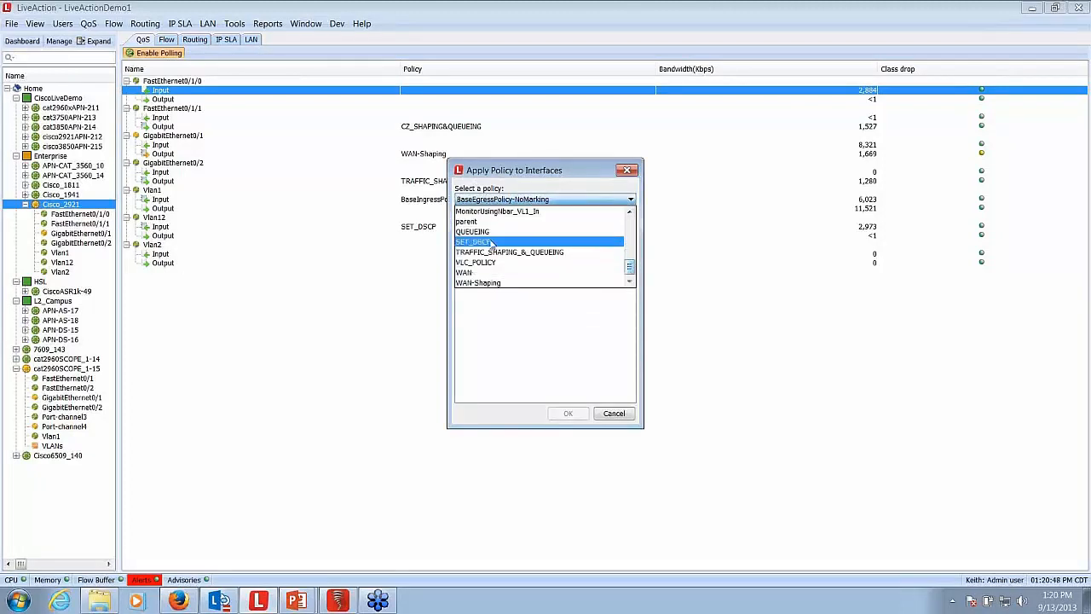
left_click(491, 242)
left_click(484, 244)
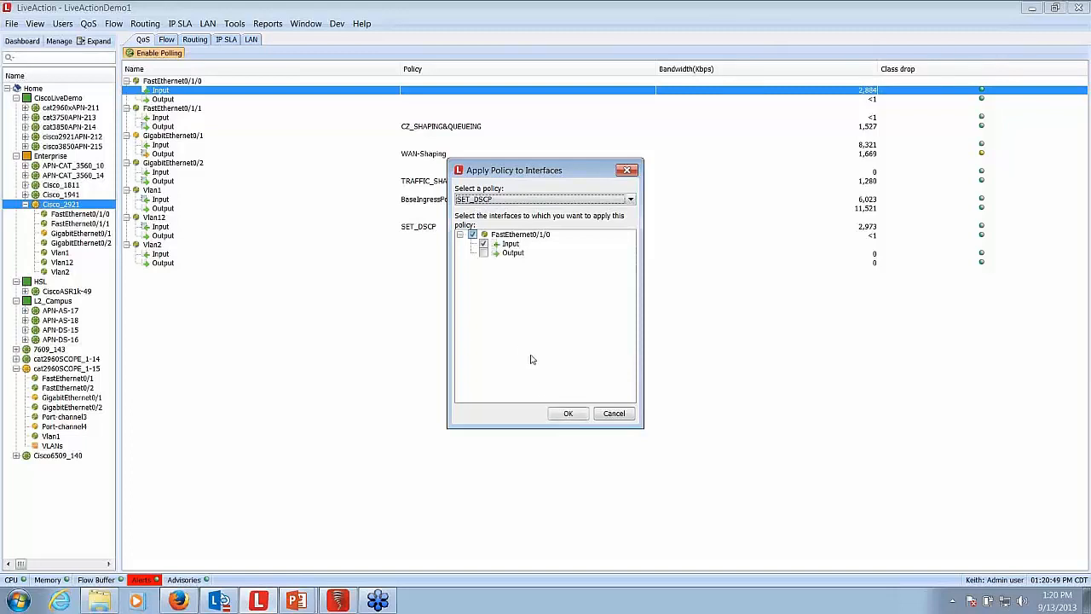
left_click(568, 414)
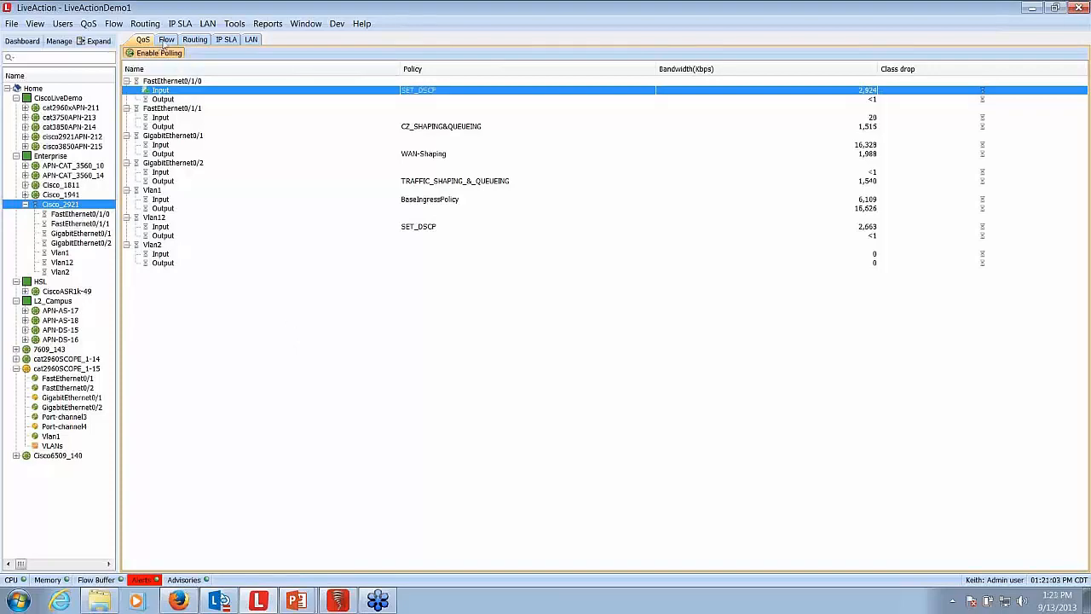
- Show Cisco_2921's flows and set the flow type to Application (AVC)
left_click(166, 40)
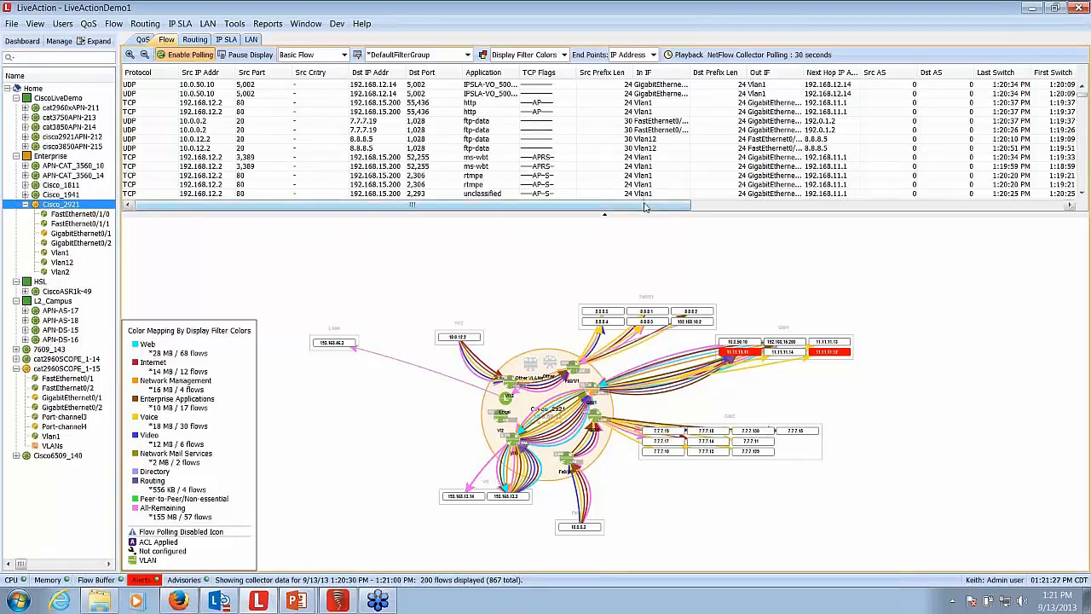
left_click_drag(645, 208, 436, 278)
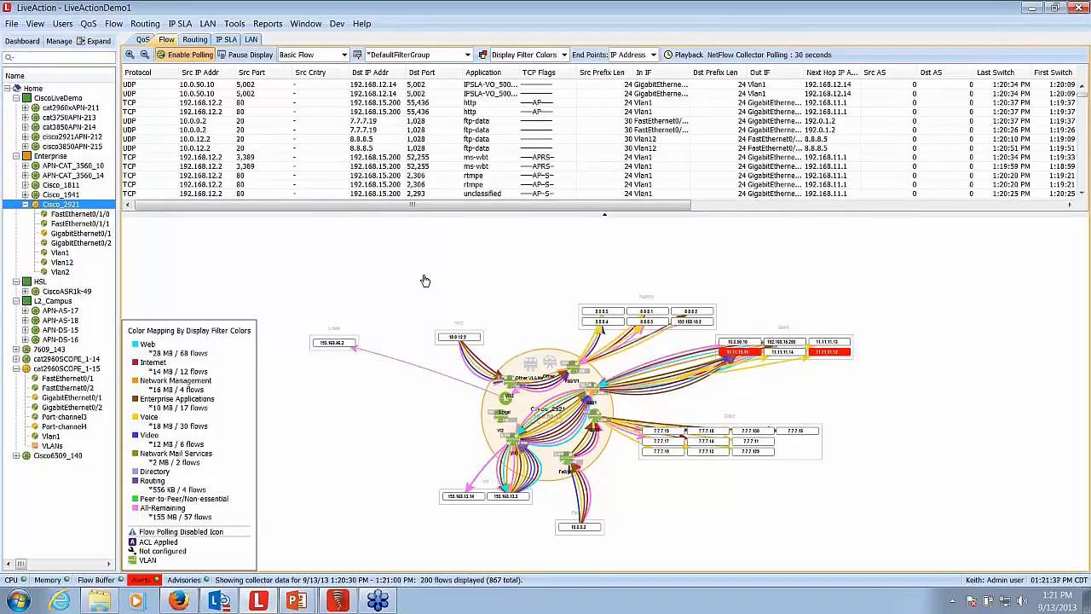
left_click(345, 55)
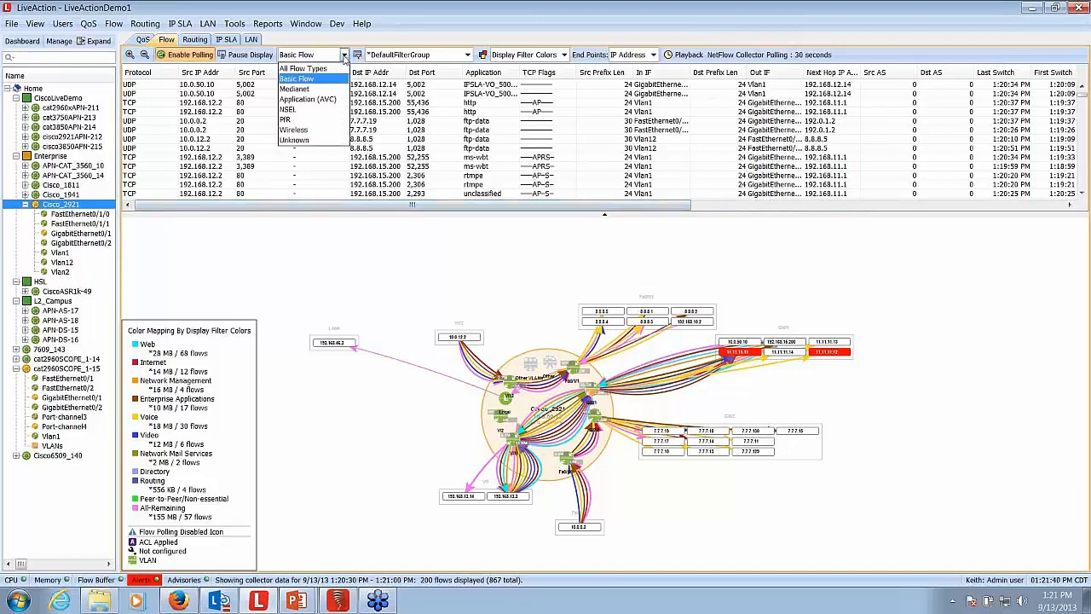
left_click(317, 99)
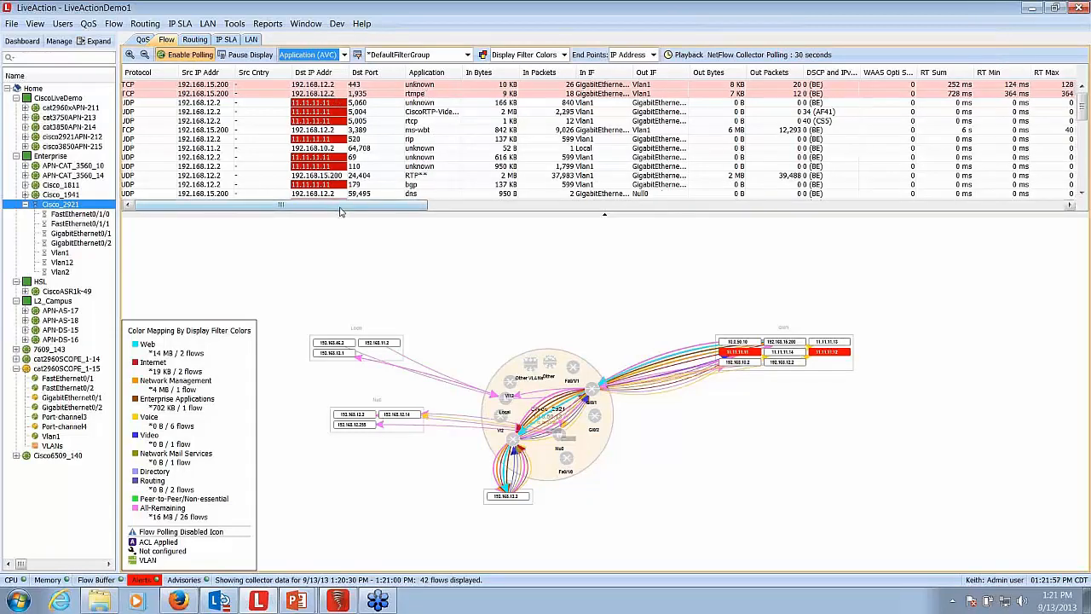
- Examine the response time and network delay columns of the AVC flow table and the HTTP Host entries of individual flows
left_click_drag(340, 211, 514, 230)
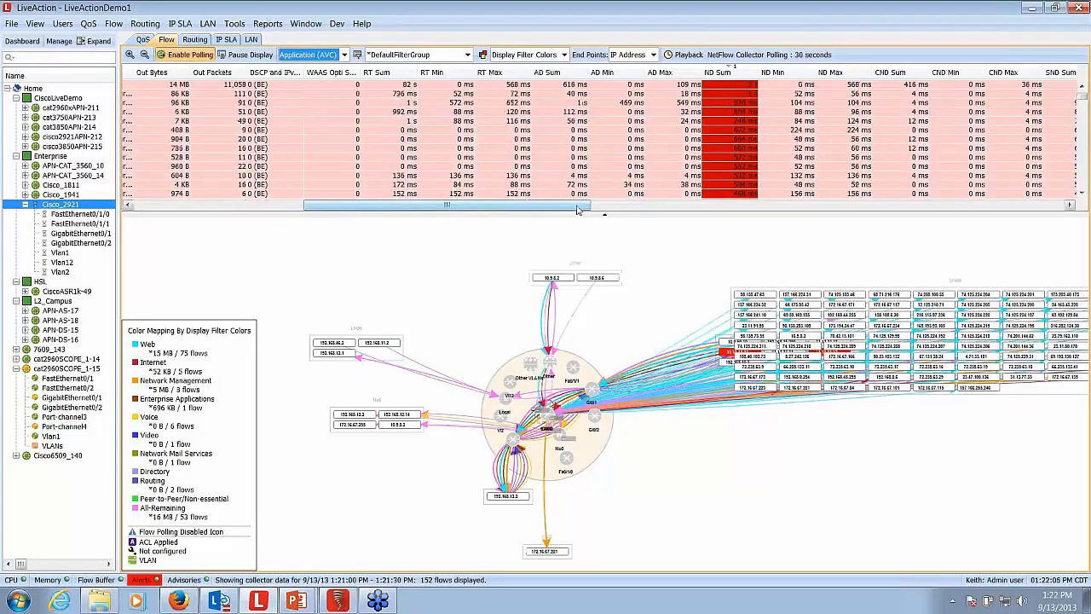
left_click_drag(580, 209, 1058, 179)
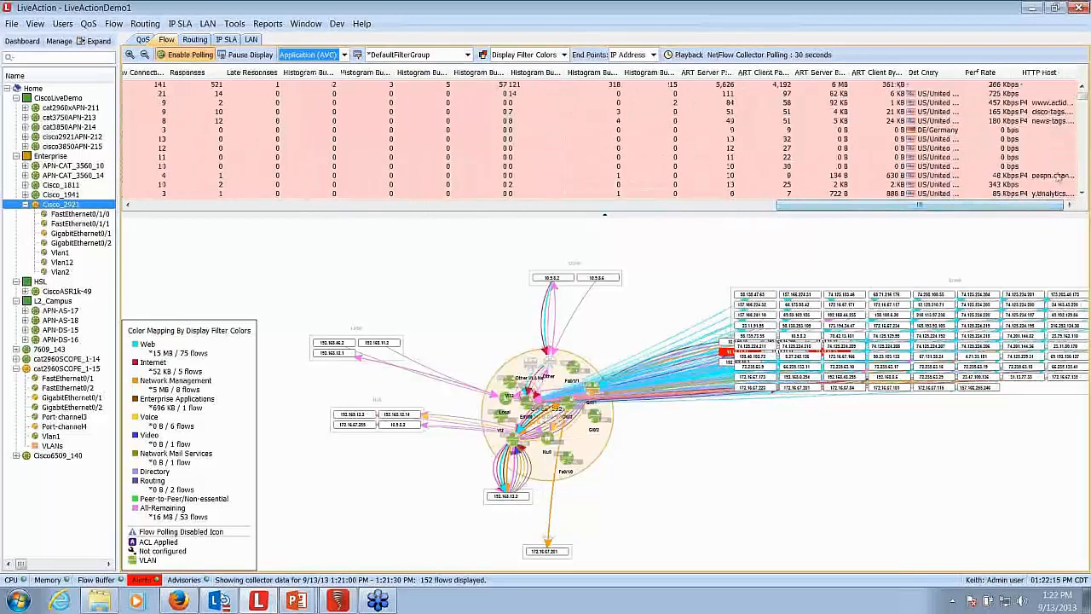
left_click(1043, 112)
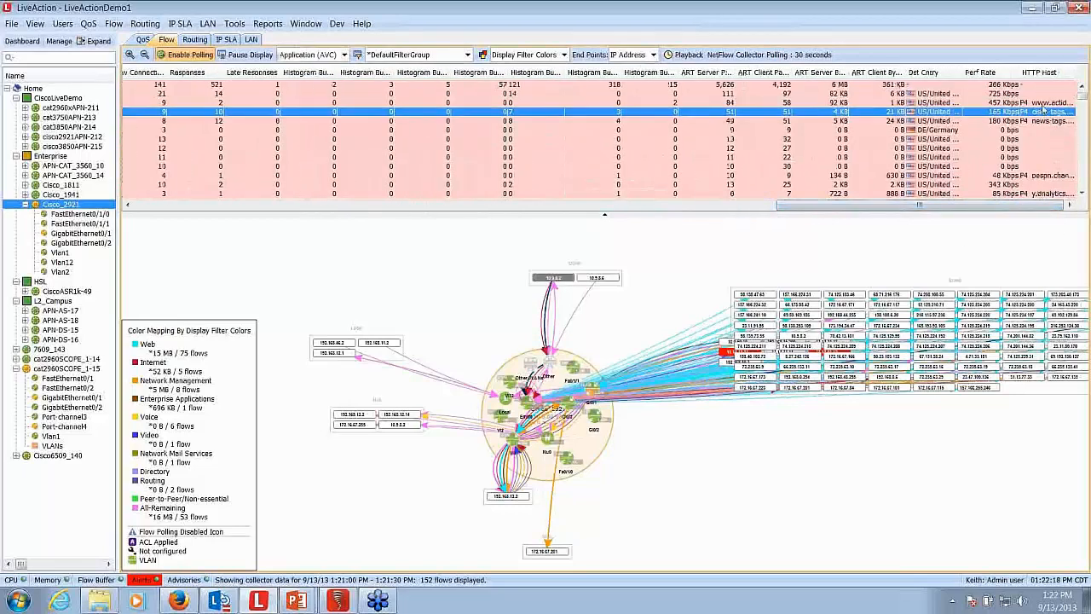
left_click(1040, 122)
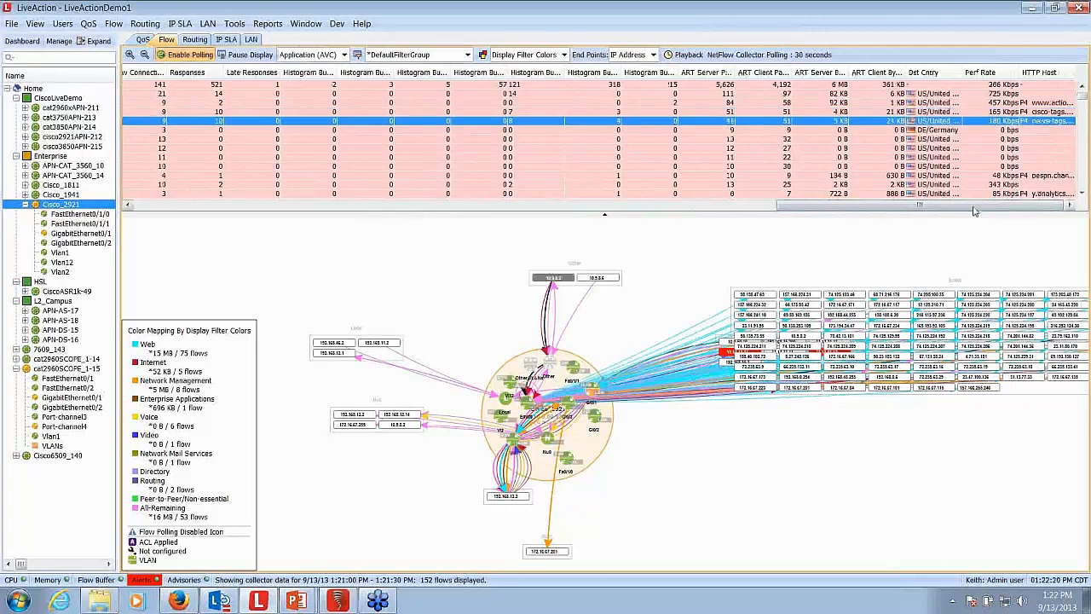
left_click_drag(954, 210, 283, 209)
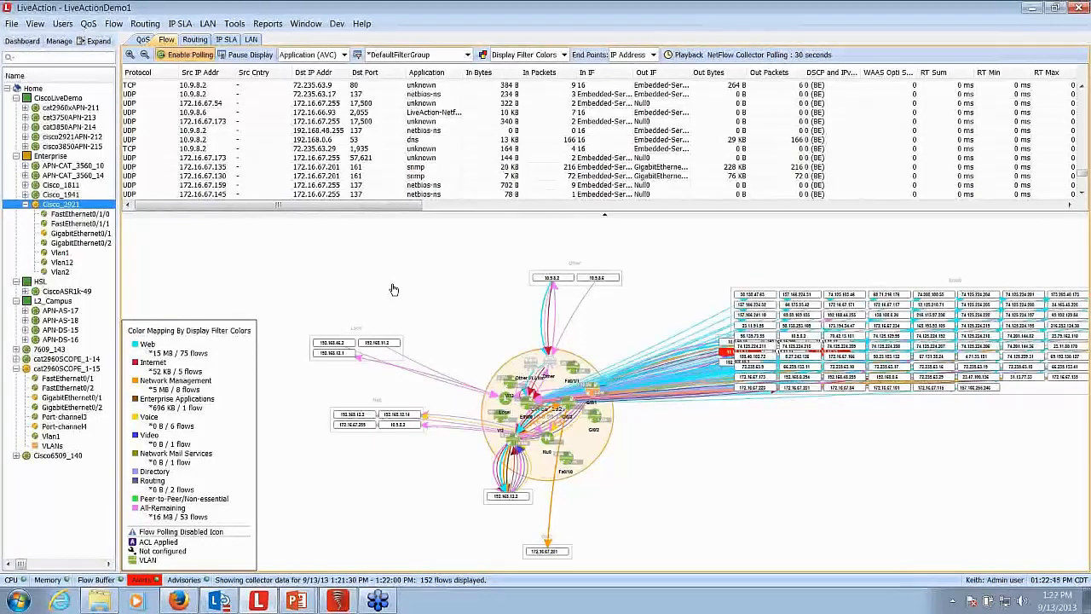
- Run the Top Applications Performance flow report for Cisco_2921 in a maximized window and widen its Application column
left_click(269, 26)
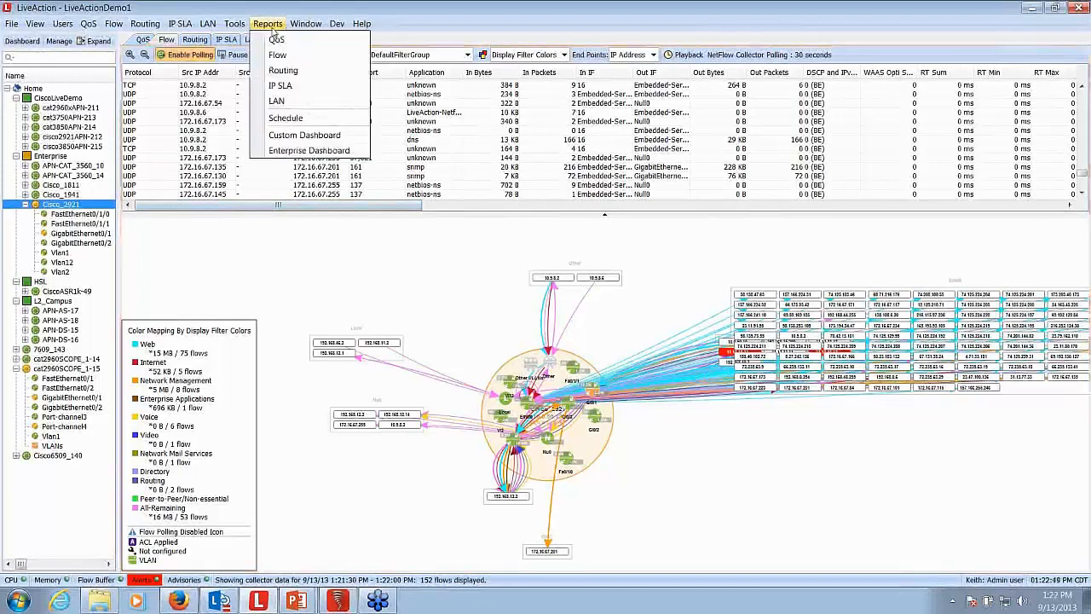
left_click(277, 55)
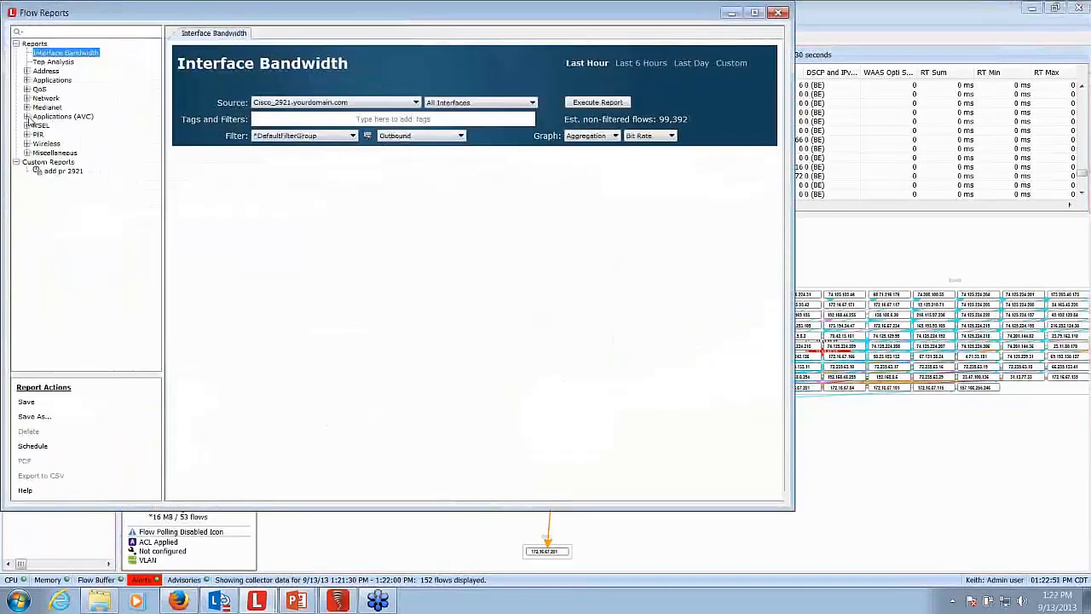
left_click(27, 117)
left_click(88, 135)
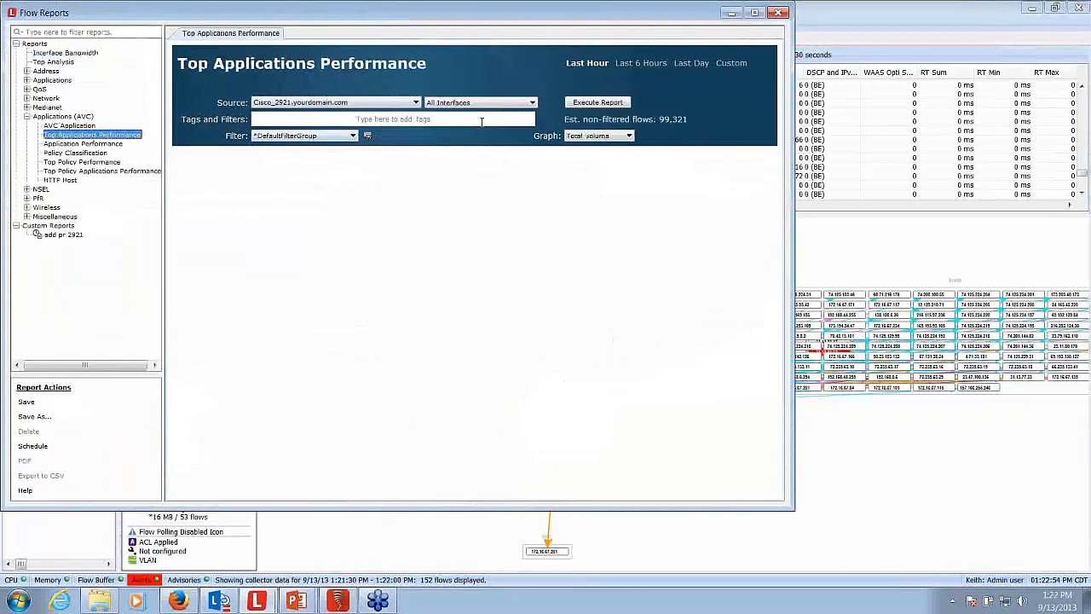
left_click(585, 101)
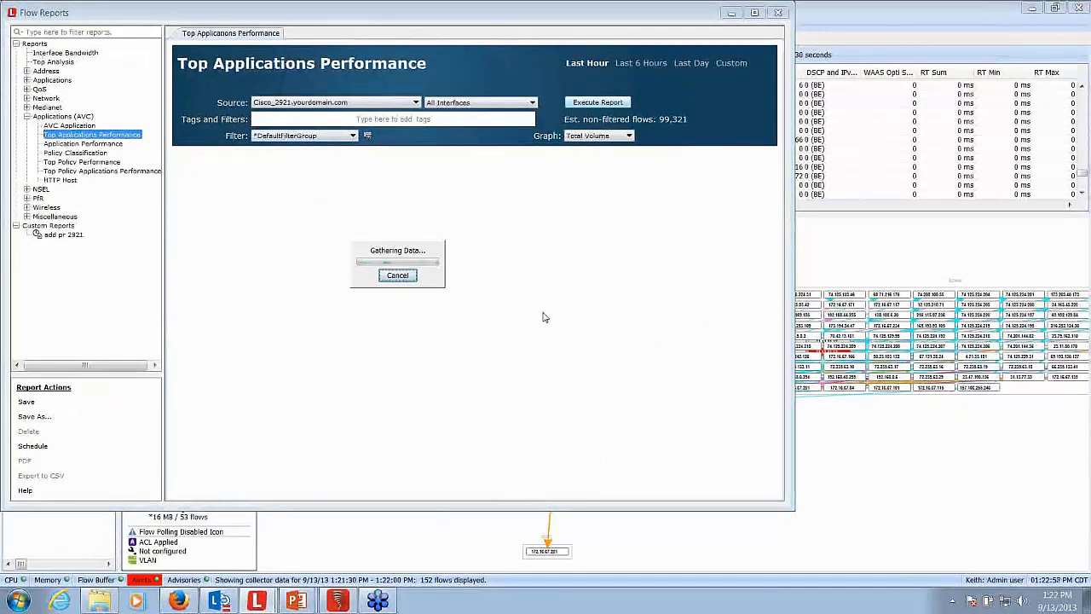
left_click(755, 13)
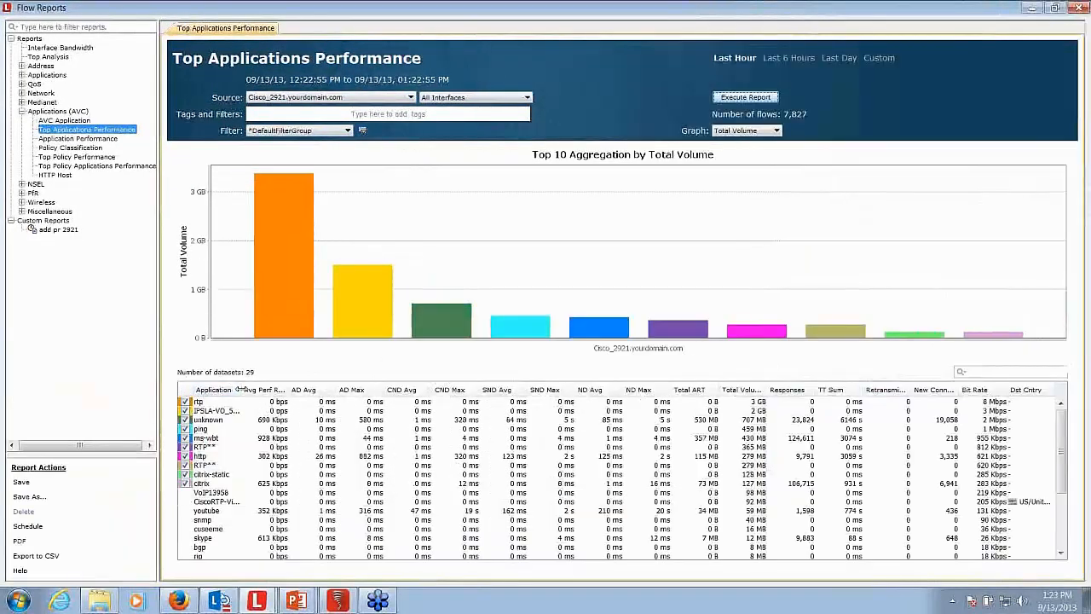
left_click_drag(242, 390, 258, 390)
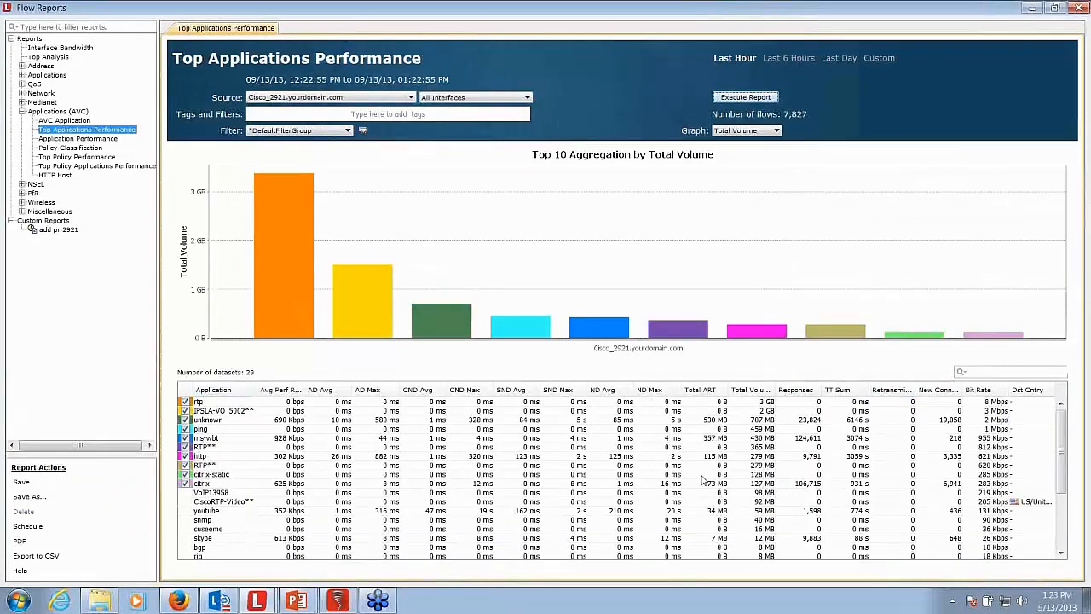
- View the citrix application over time in a maximized report and examine its performance graphs and summary table
left_click(207, 483)
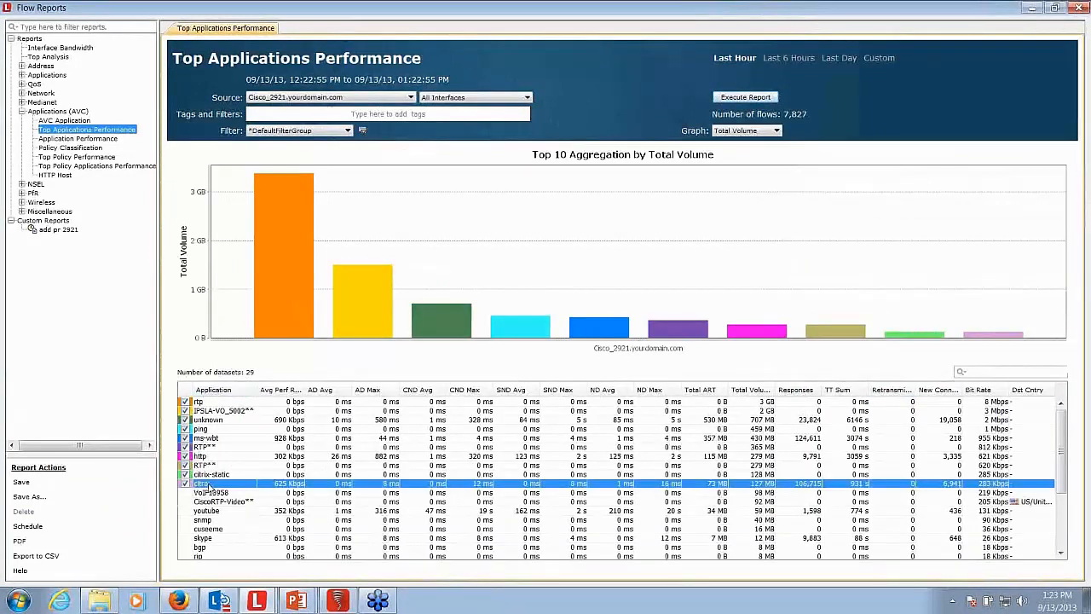
right_click(209, 484)
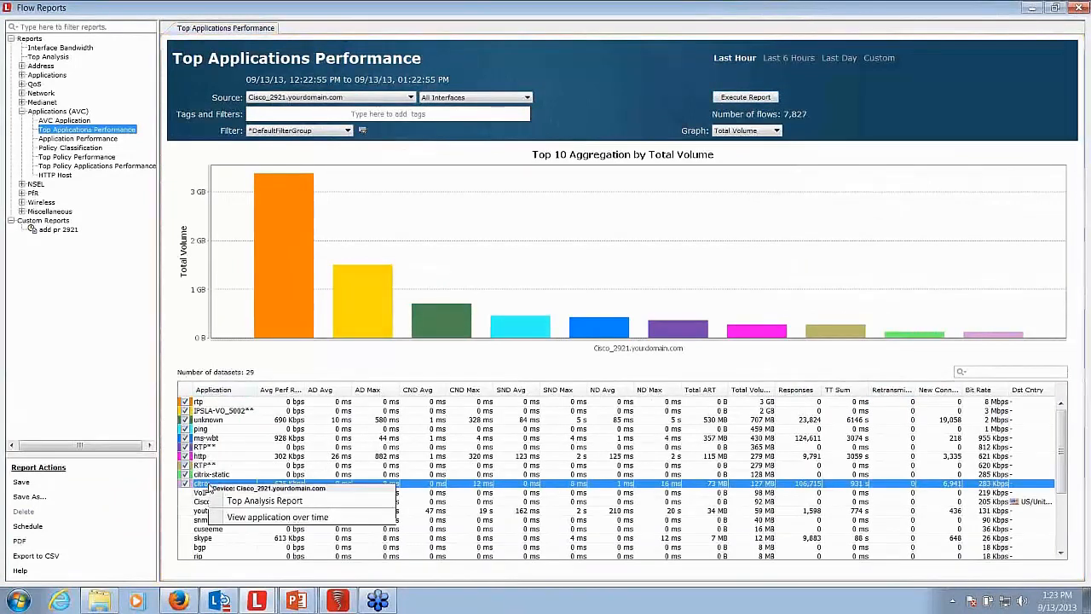
left_click(267, 517)
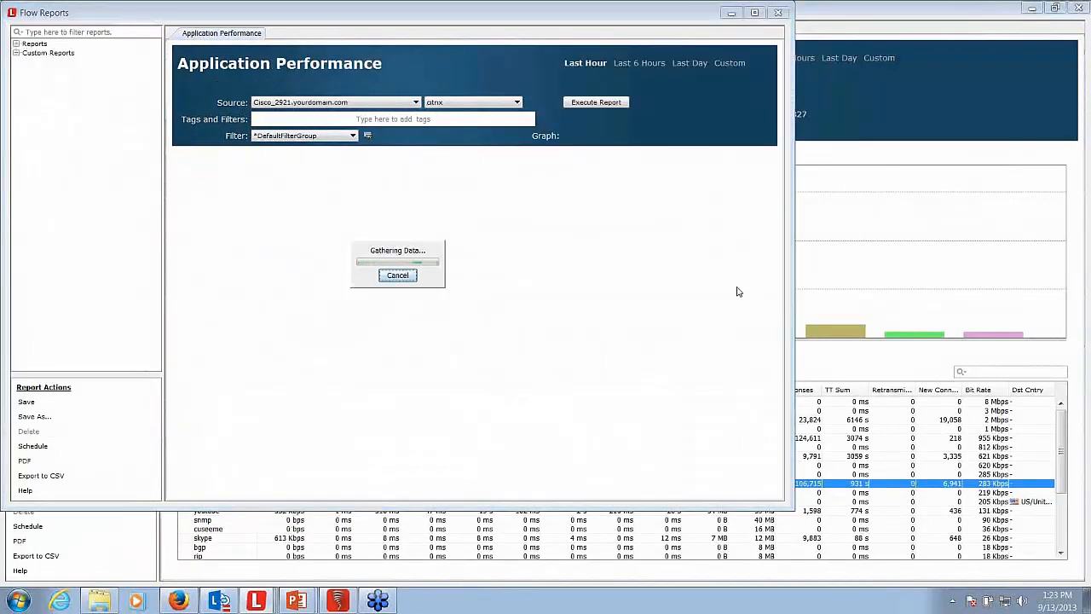
left_click(753, 13)
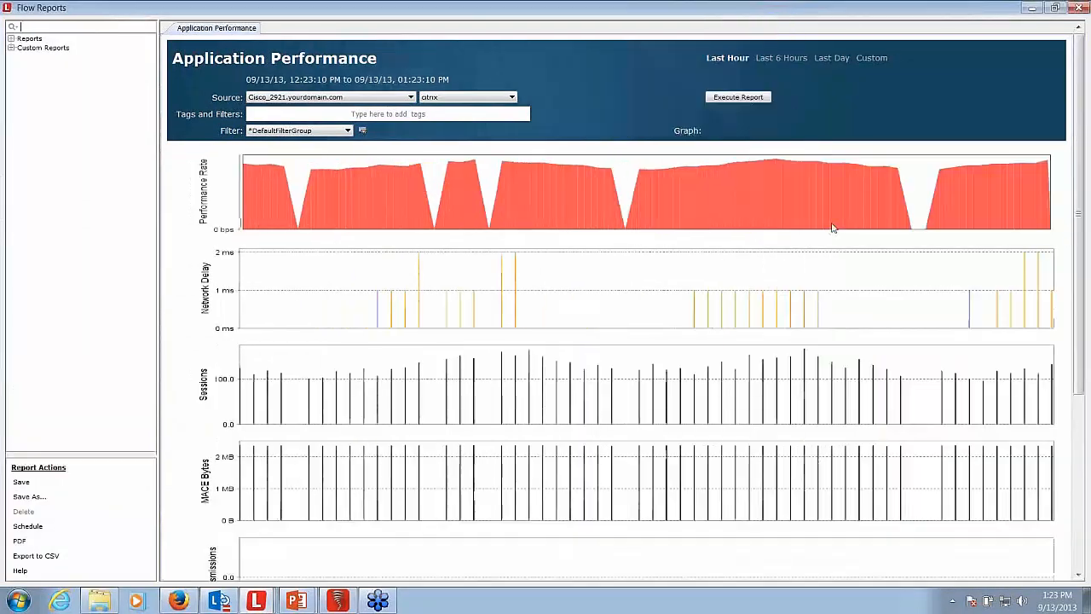
scroll(1082, 231, "down", 5)
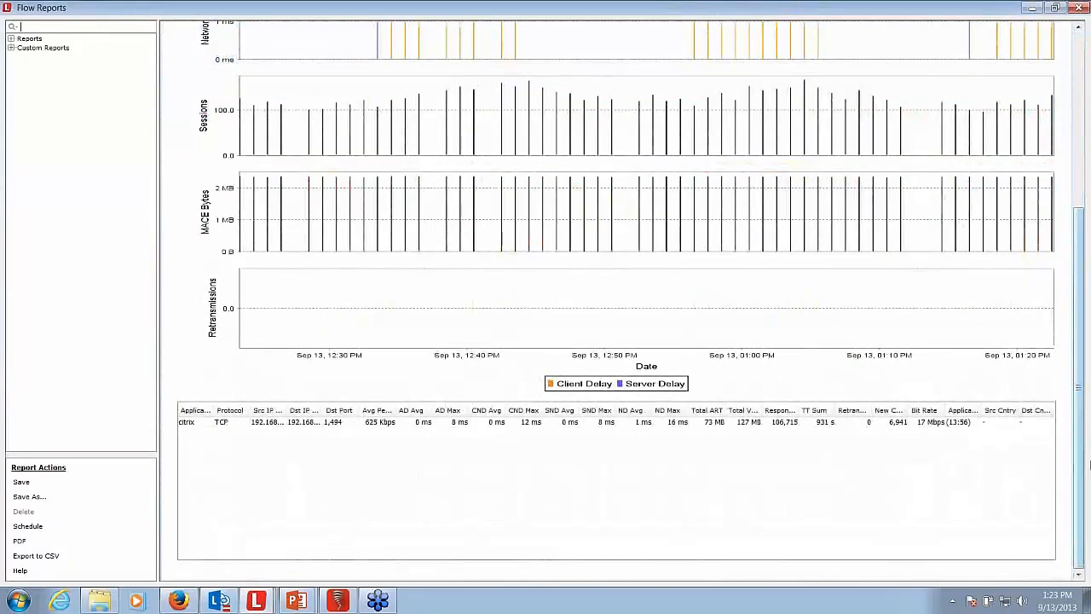
left_click_drag(1082, 473, 1074, 289)
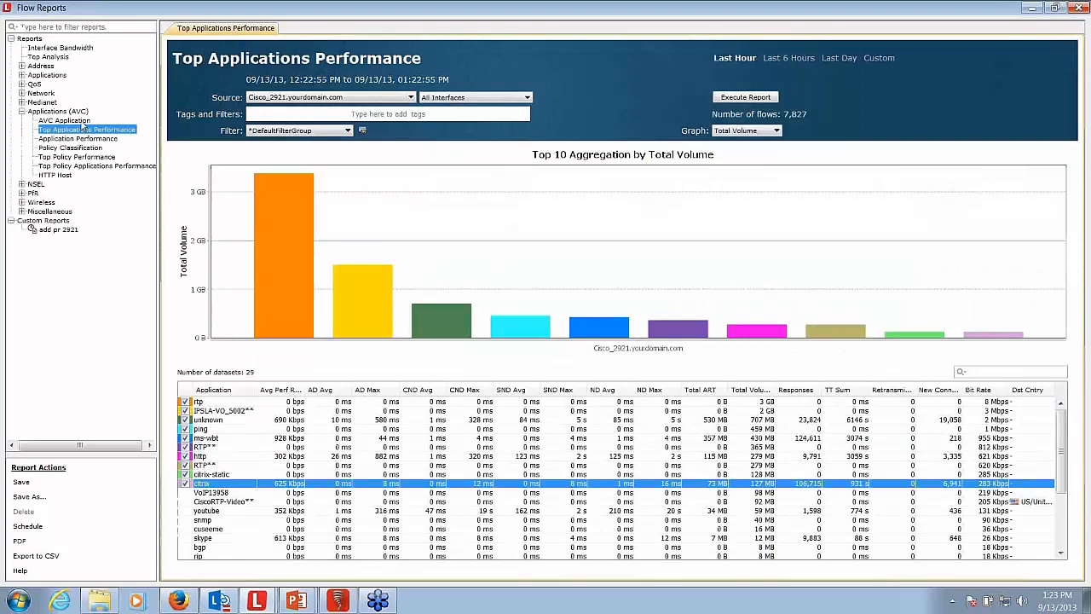
- Run the AVC Application report and the HTTP Host report for Cisco_2921 over the last hour
left_click(60, 122)
left_click(754, 98)
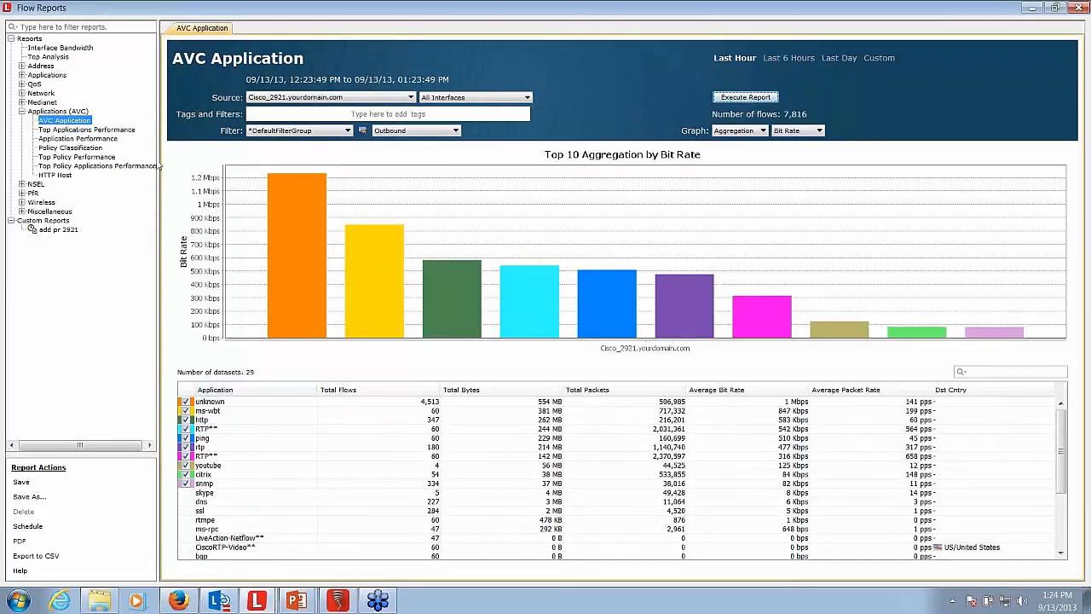
left_click(57, 176)
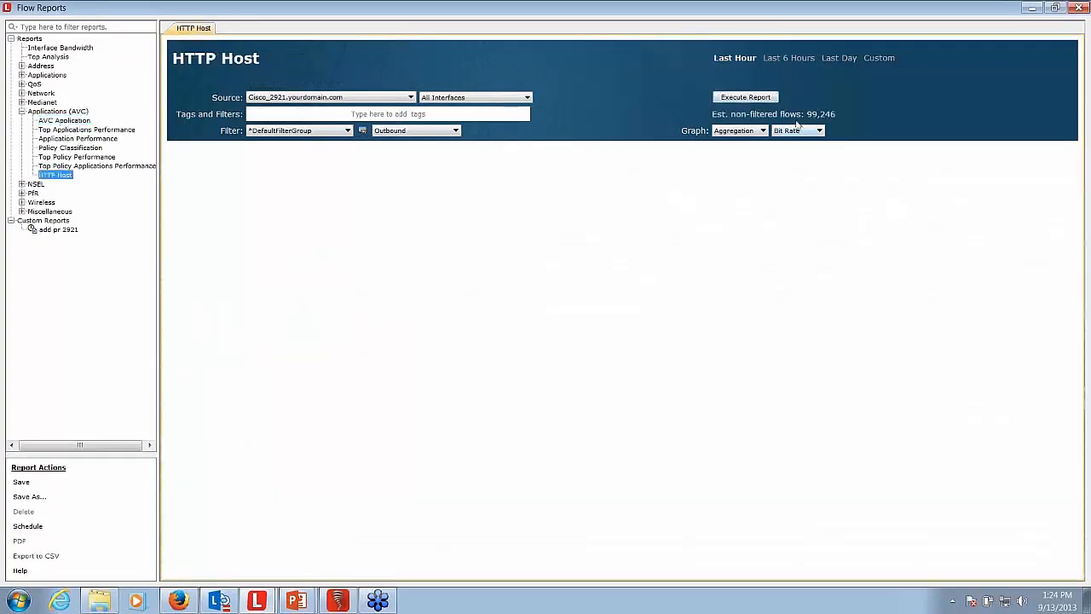
left_click(748, 97)
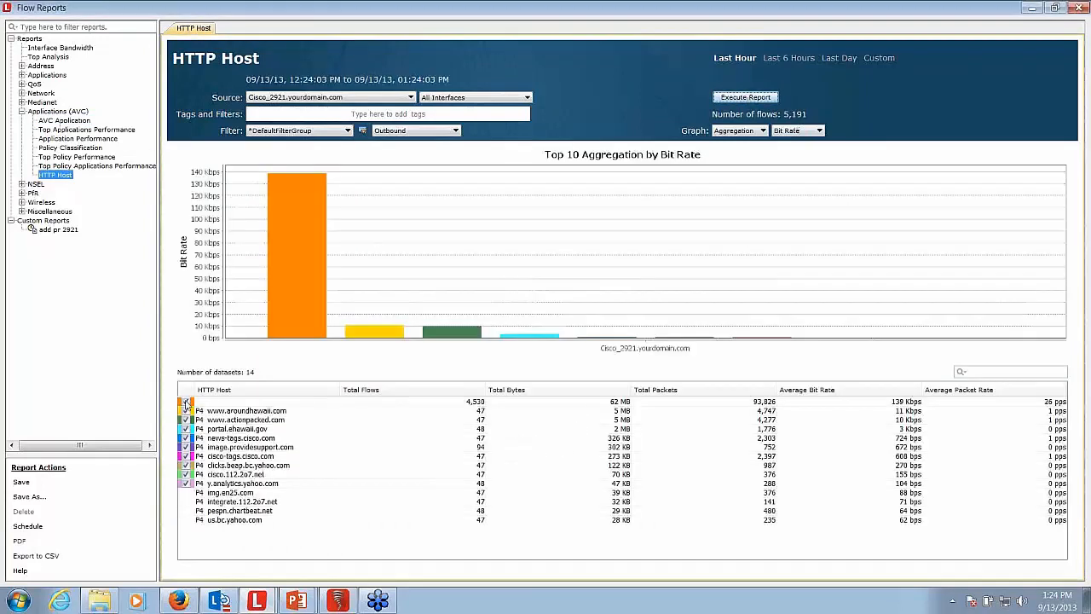
- Exclude the unnamed host dataset from the HTTP Host chart and close the flow reports
left_click(186, 402)
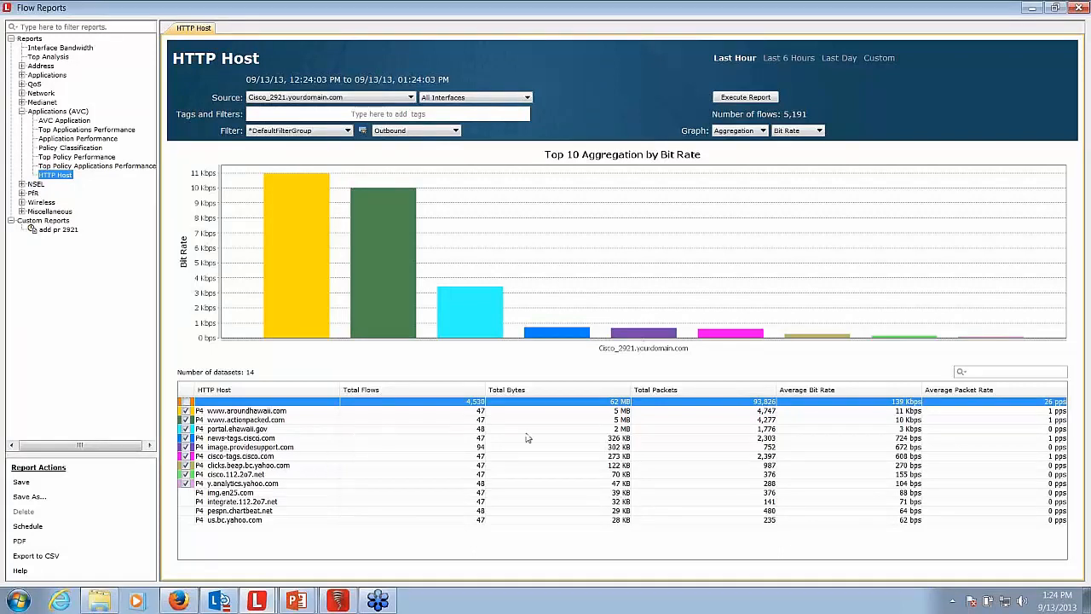
left_click(1081, 8)
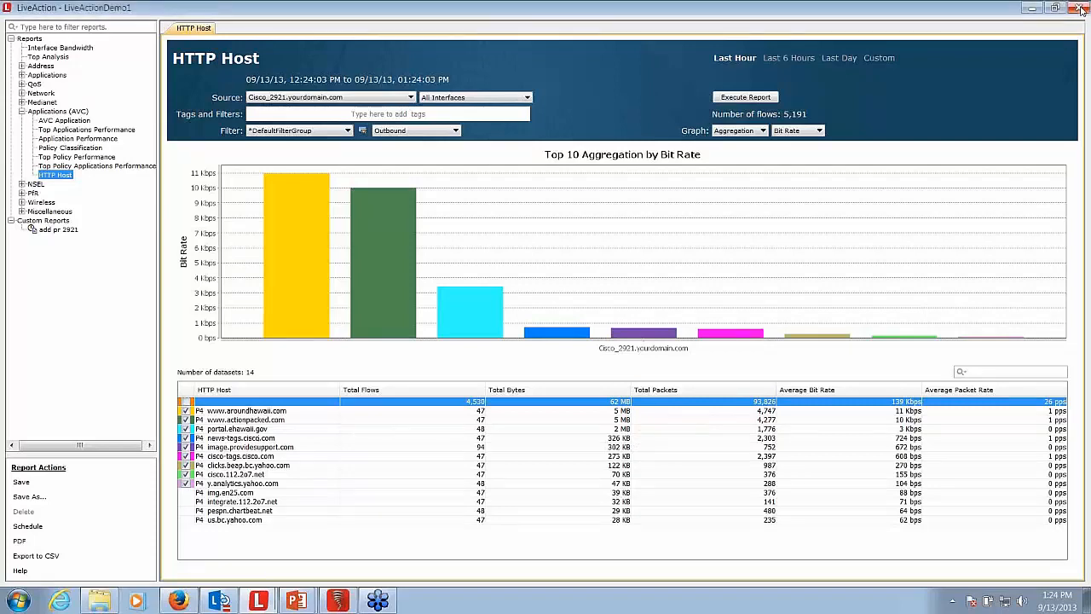
left_click(1082, 8)
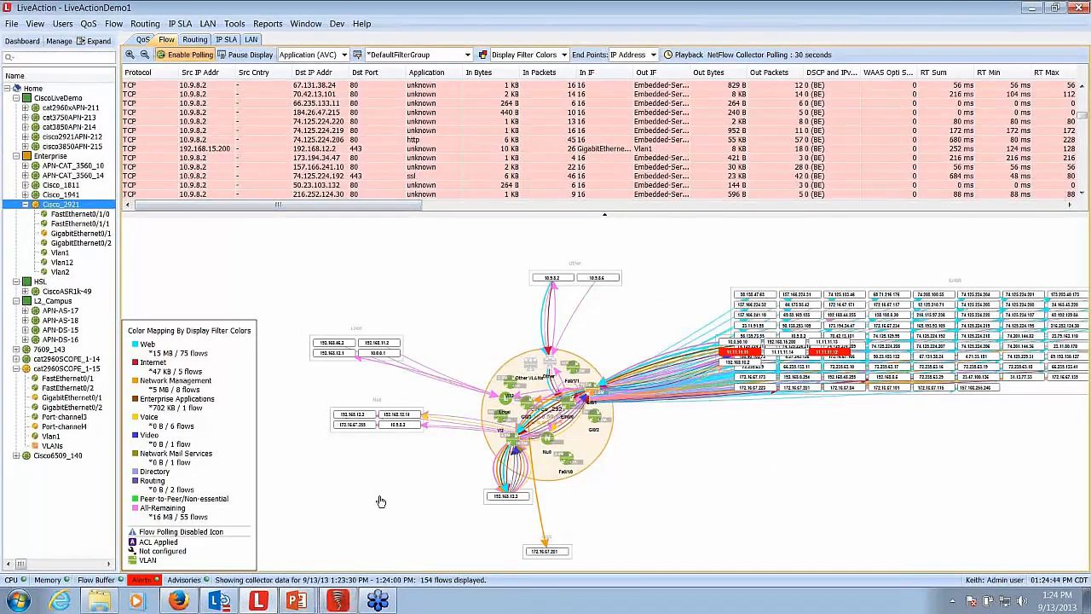
- Switch to the other LiveAction session and examine 881_B's FastEthernet4 input QoS traffic by application, sorted by descending peak rate
mouse_move(338, 602)
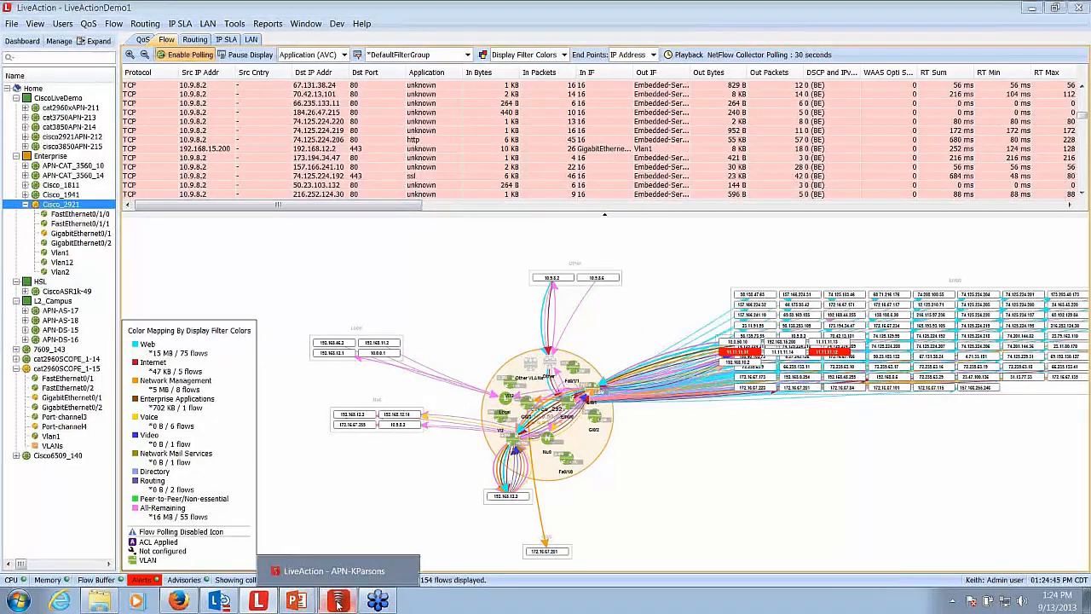
left_click(338, 603)
left_click(54, 147)
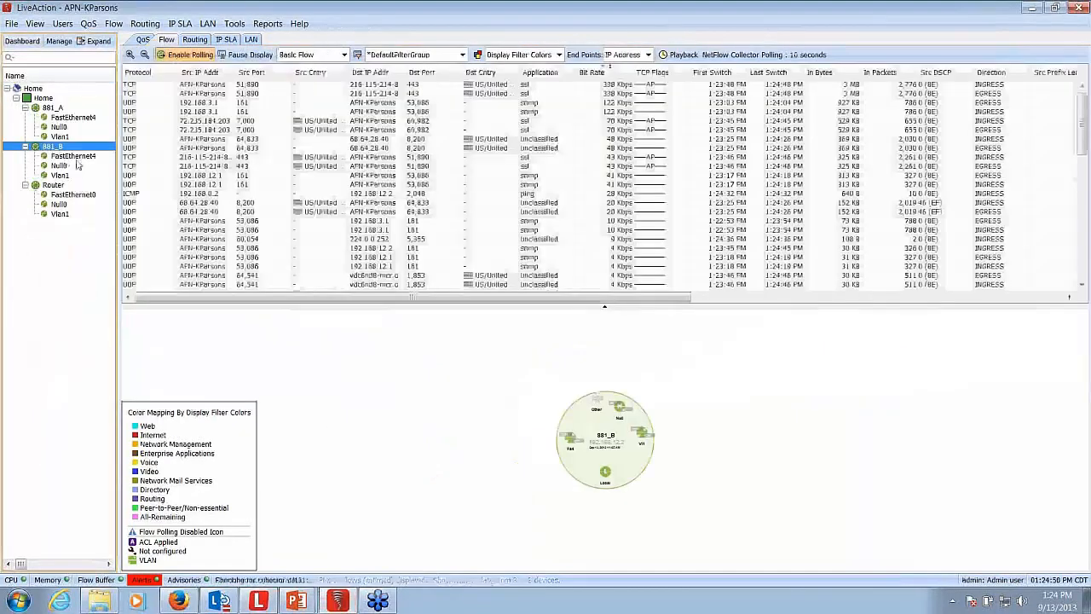
left_click(66, 157)
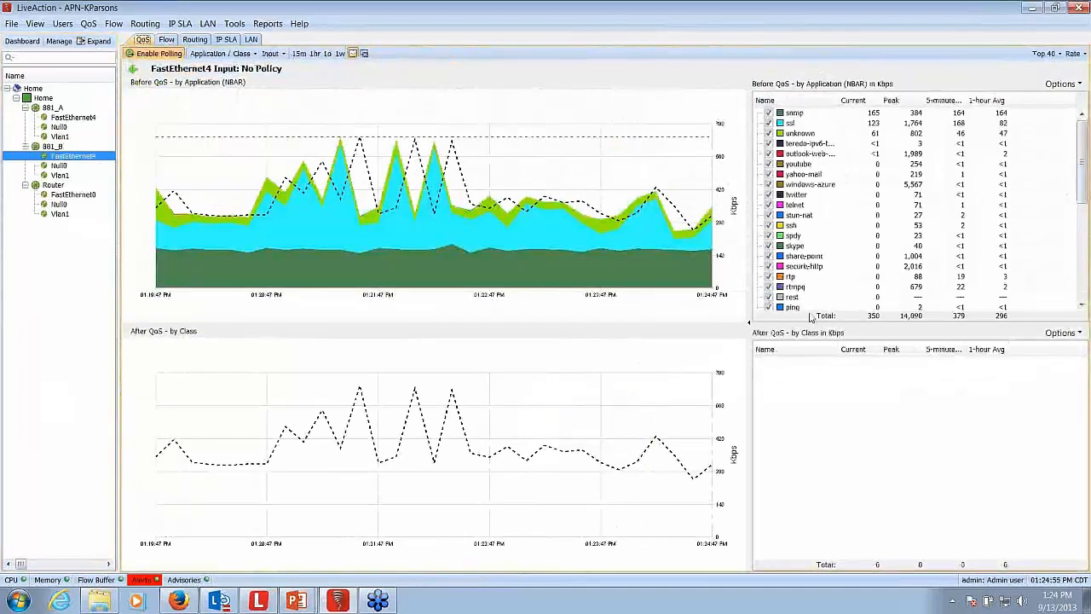
left_click(897, 100)
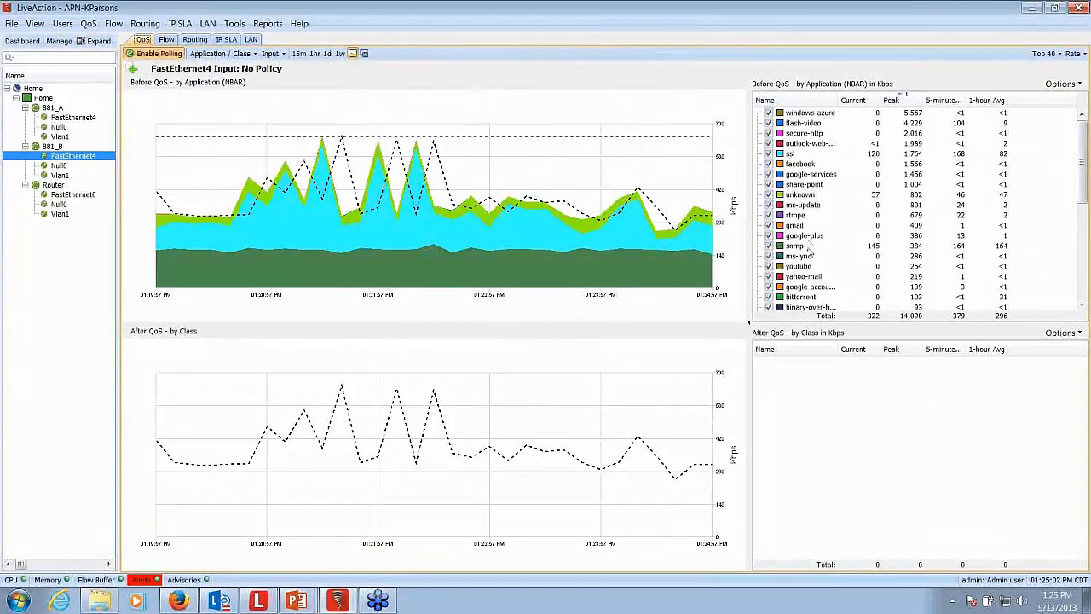
scroll(807, 259, "down", 4)
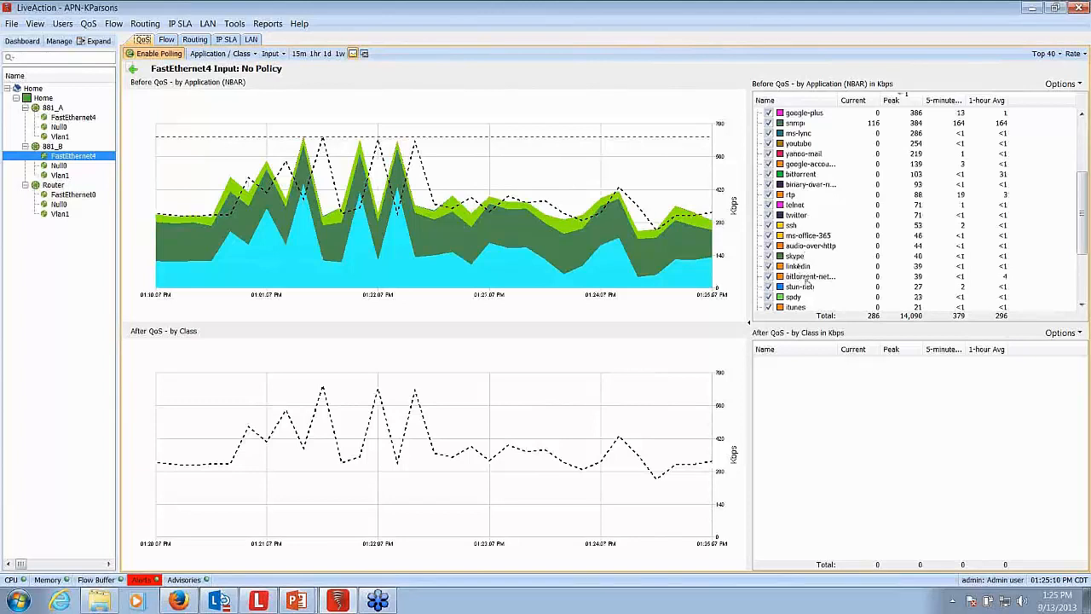
scroll(806, 292, "up", 4)
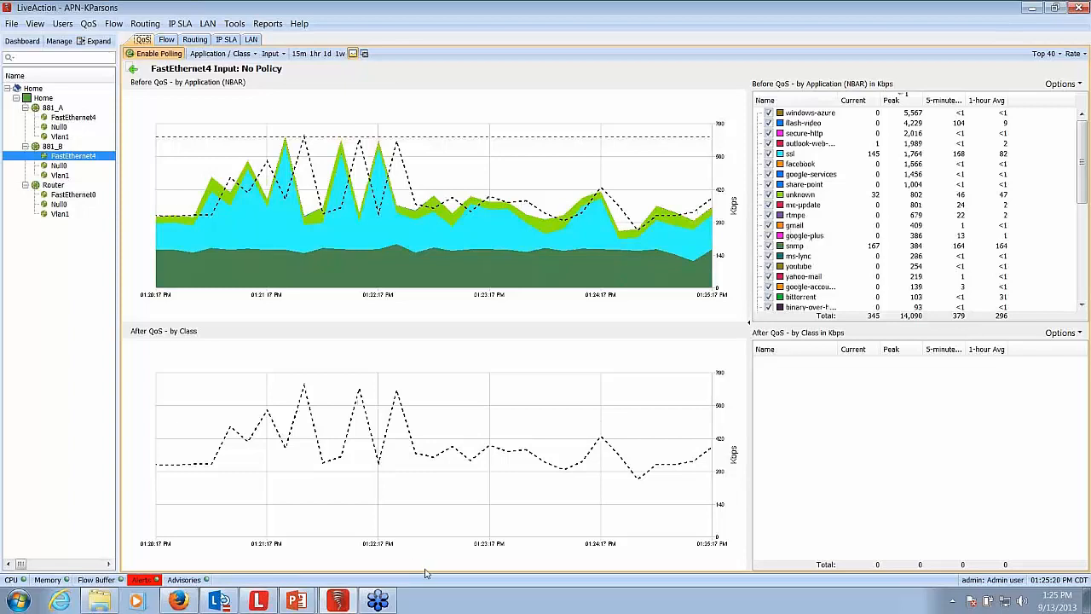
- Switch back to LiveActionDemo1 and open the match statements of Cisco_2921's HIGH_DATA_QUEUE class in the SET_DSCP policy for editing
mouse_move(341, 604)
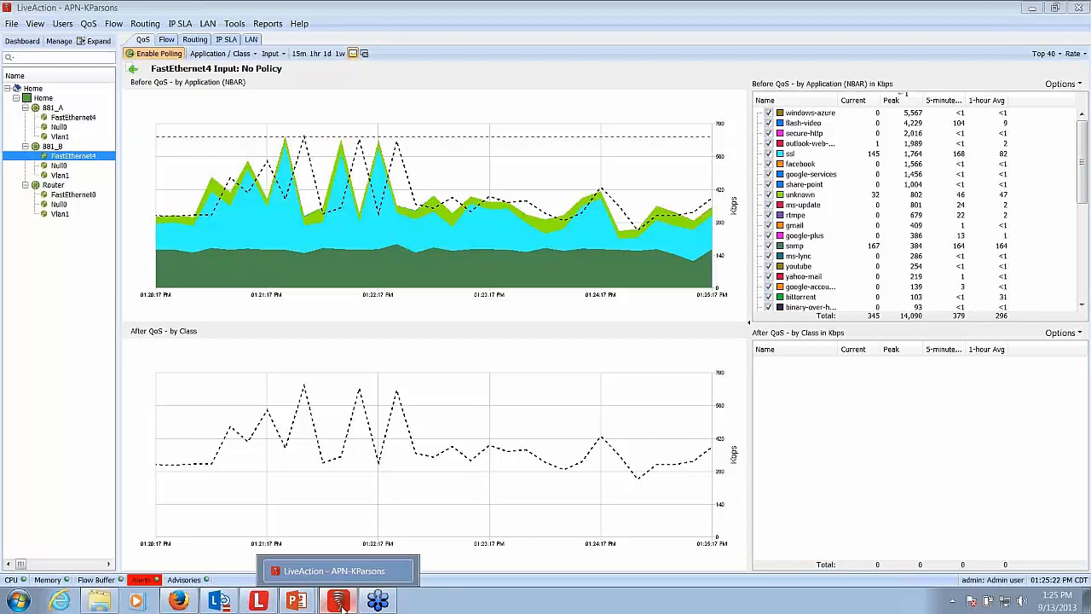
left_click(342, 606)
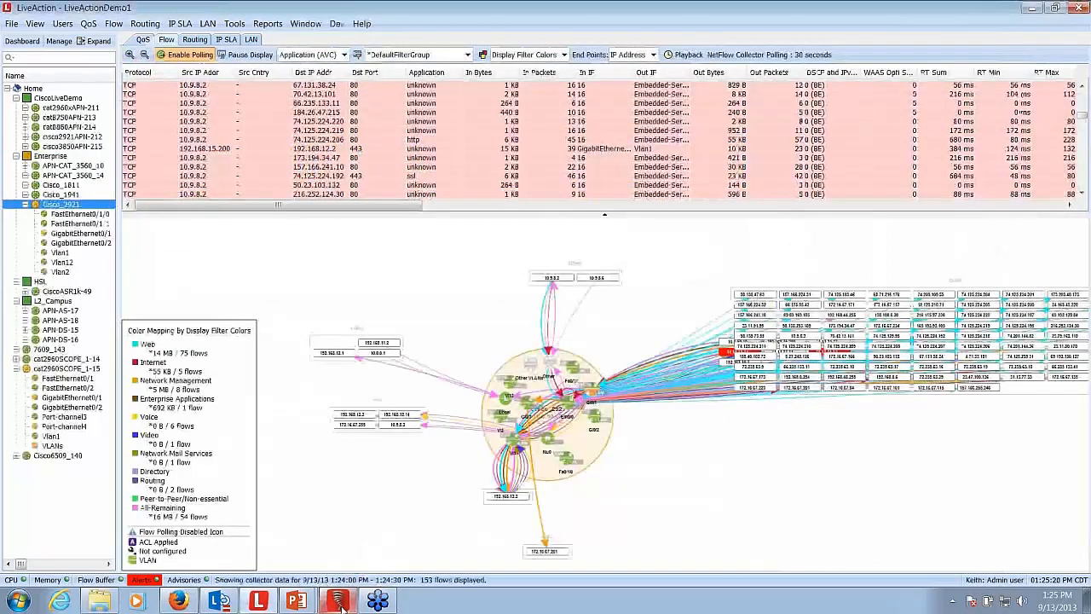
right_click(61, 204)
mouse_move(119, 224)
left_click(312, 240)
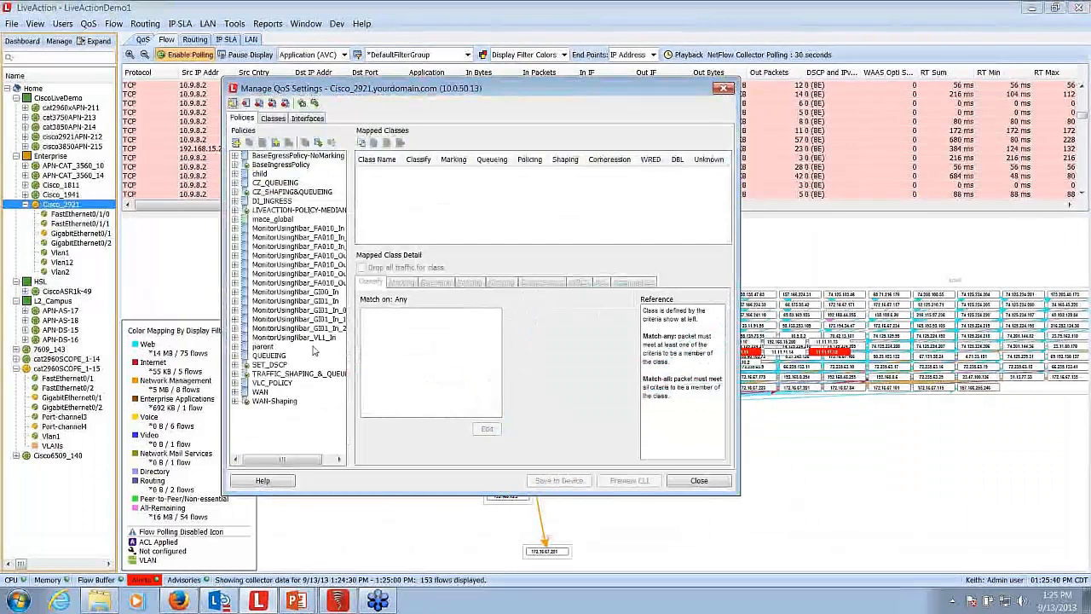
double_click(270, 365)
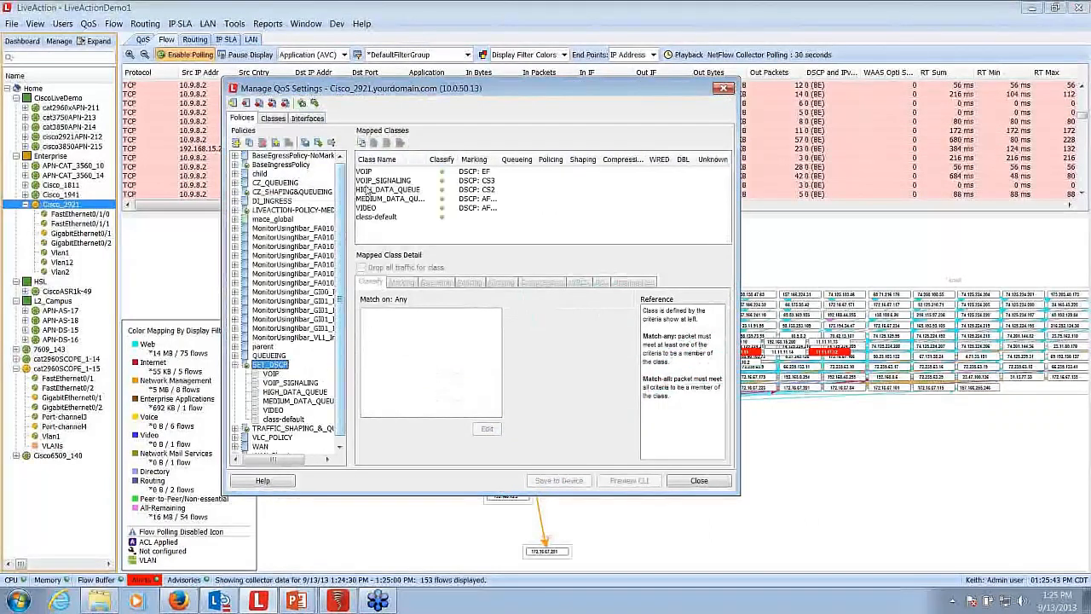
left_click(367, 189)
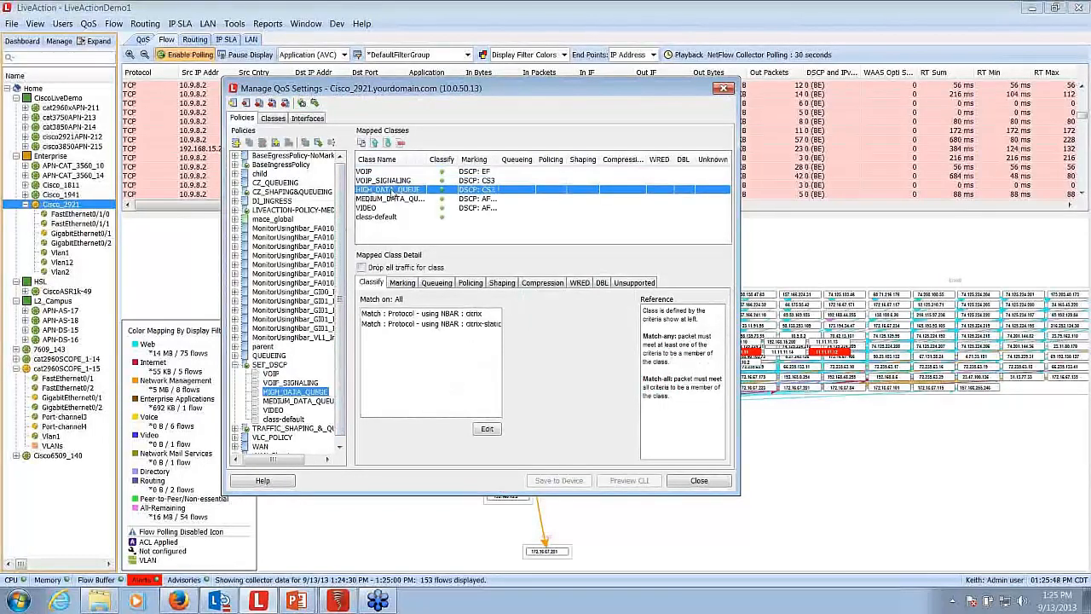
left_click(487, 429)
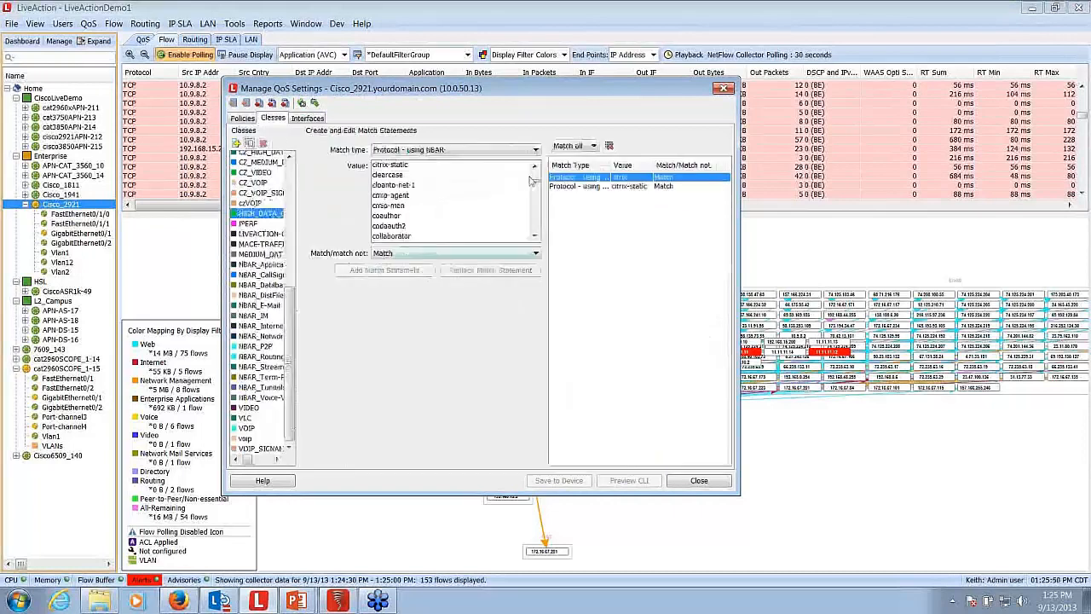
- Add a match statement using NBAR groups to HIGH_DATA_QUEUE for the category group, browsing sub group and wap-wsp-wtp protocol
left_click(536, 150)
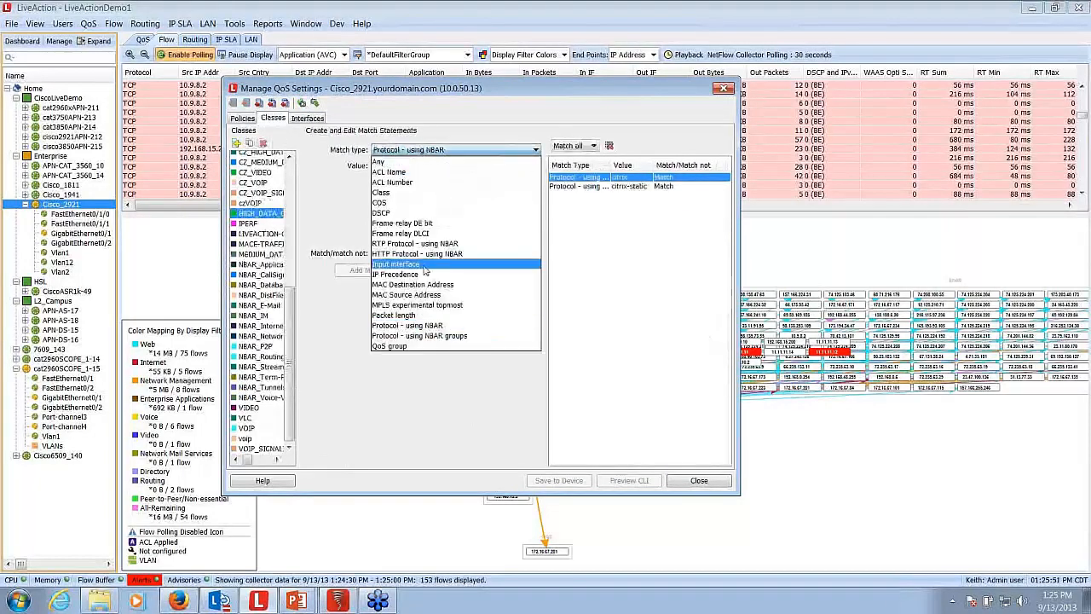
left_click(409, 336)
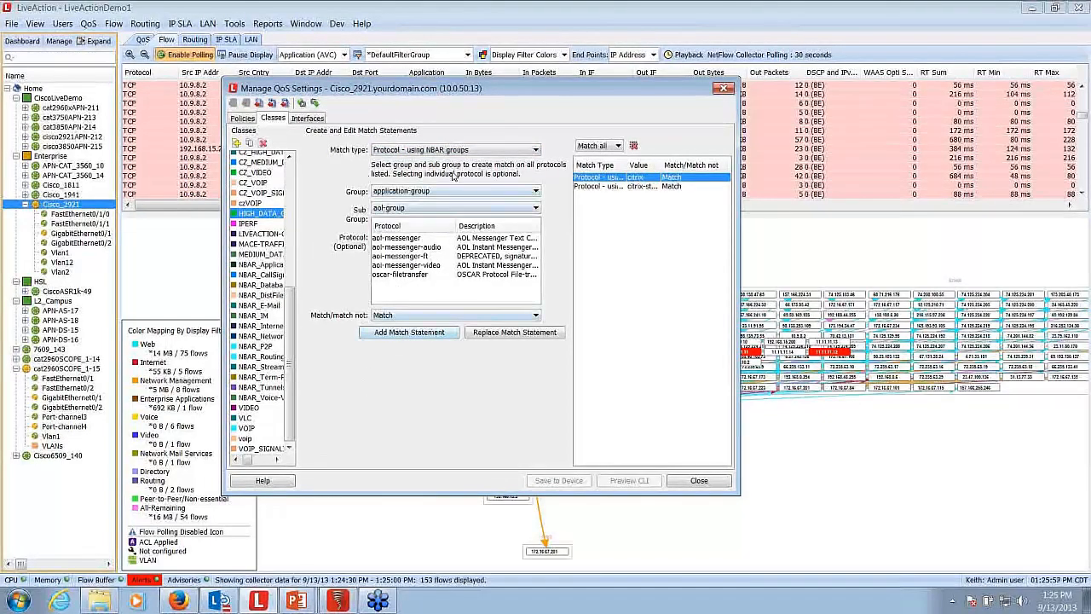
left_click(501, 191)
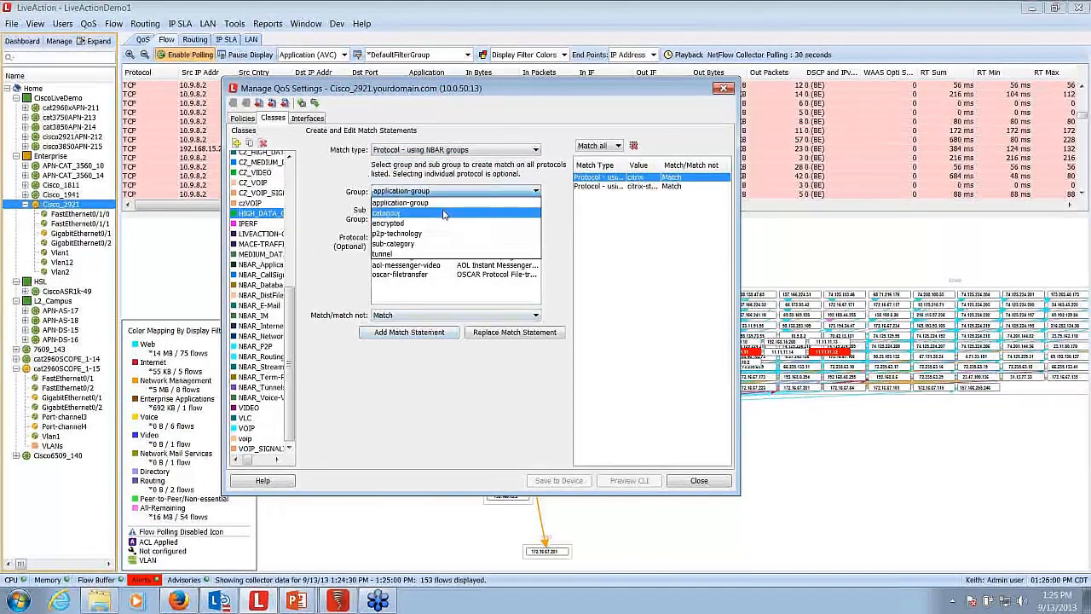
left_click(443, 214)
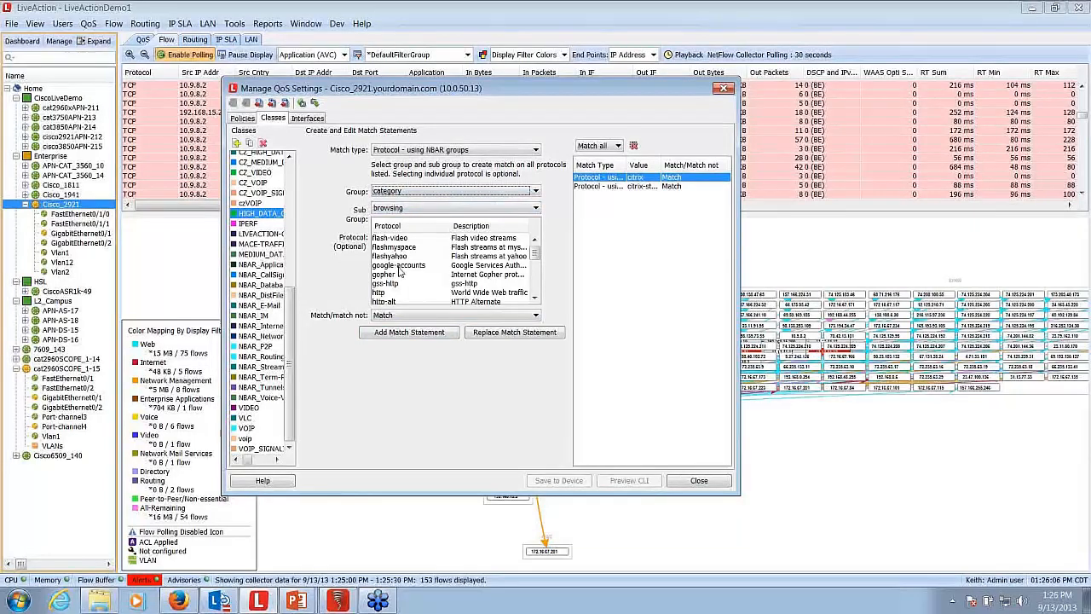
scroll(400, 275, "down", 10)
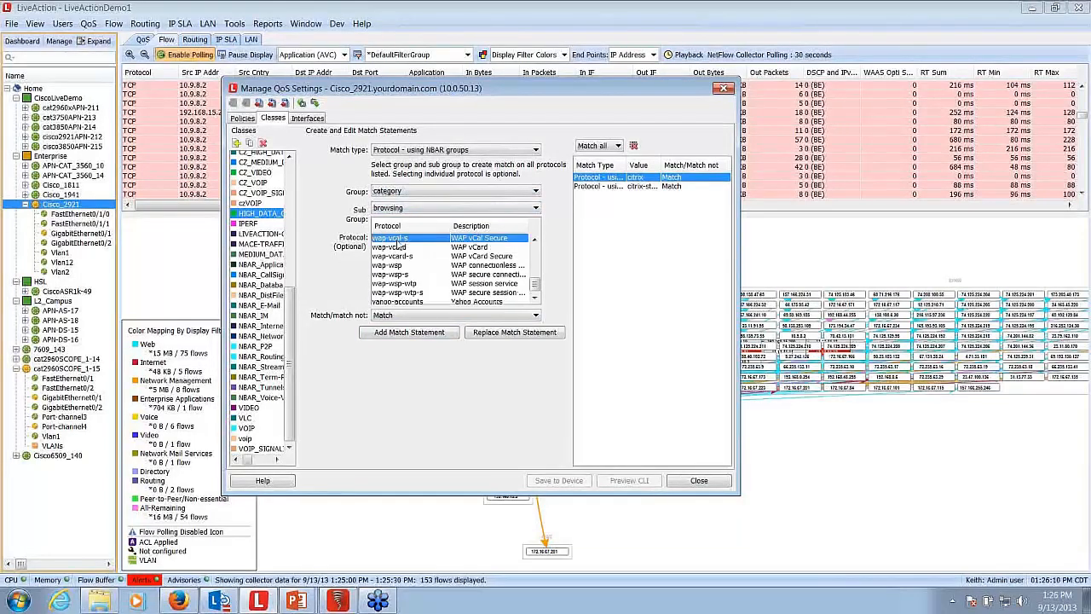
left_click(397, 253)
left_click(397, 274)
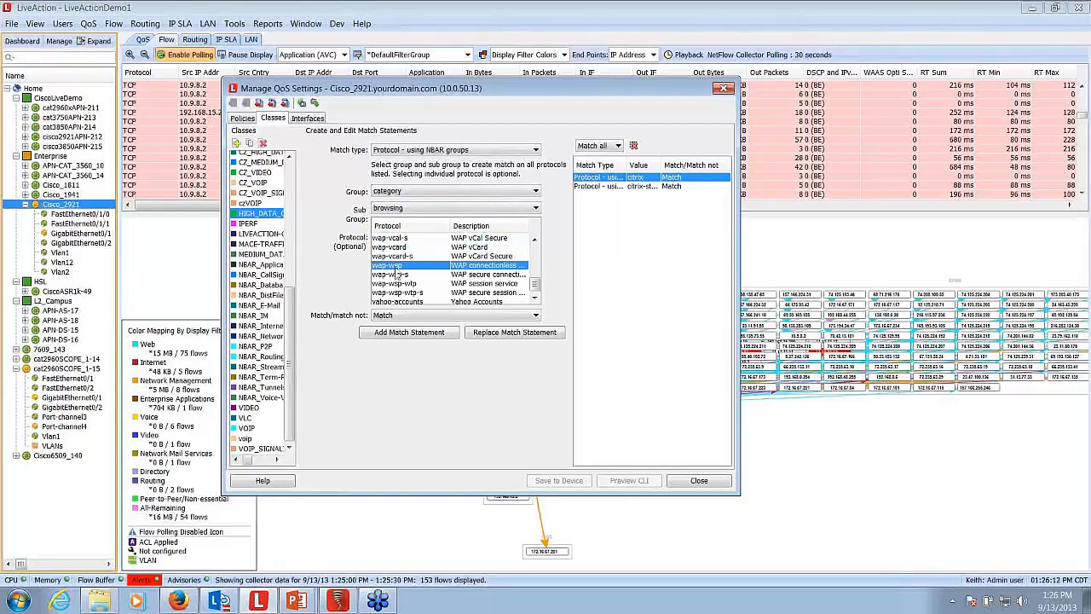
left_click(397, 283)
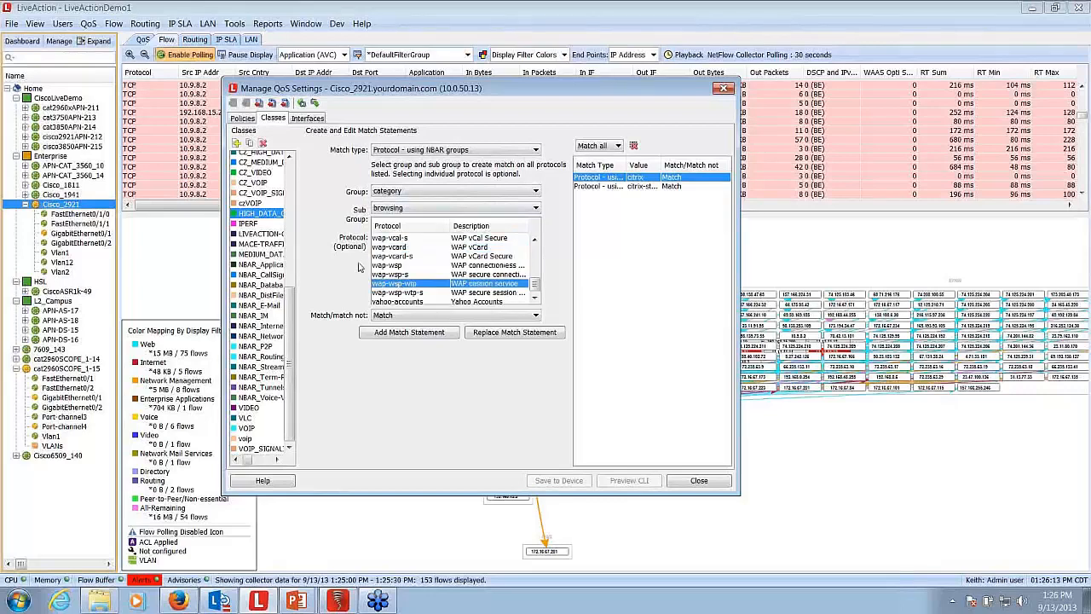
left_click(380, 337)
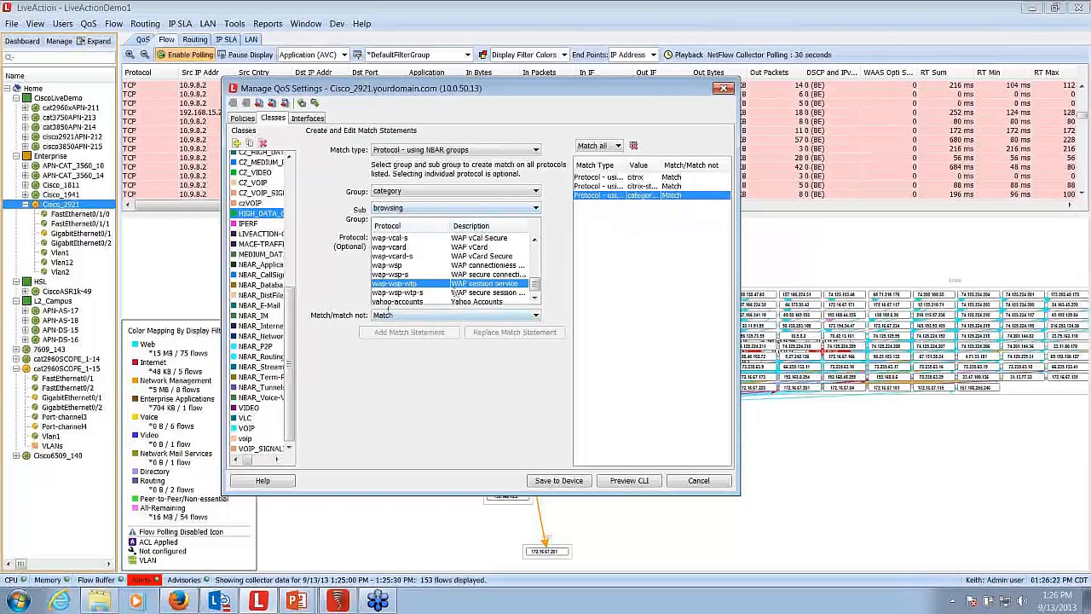
- Add a match statement for the application-group edonkey-emule-group, widen the Value column, and close the QoS settings without saving to the device
left_click(536, 192)
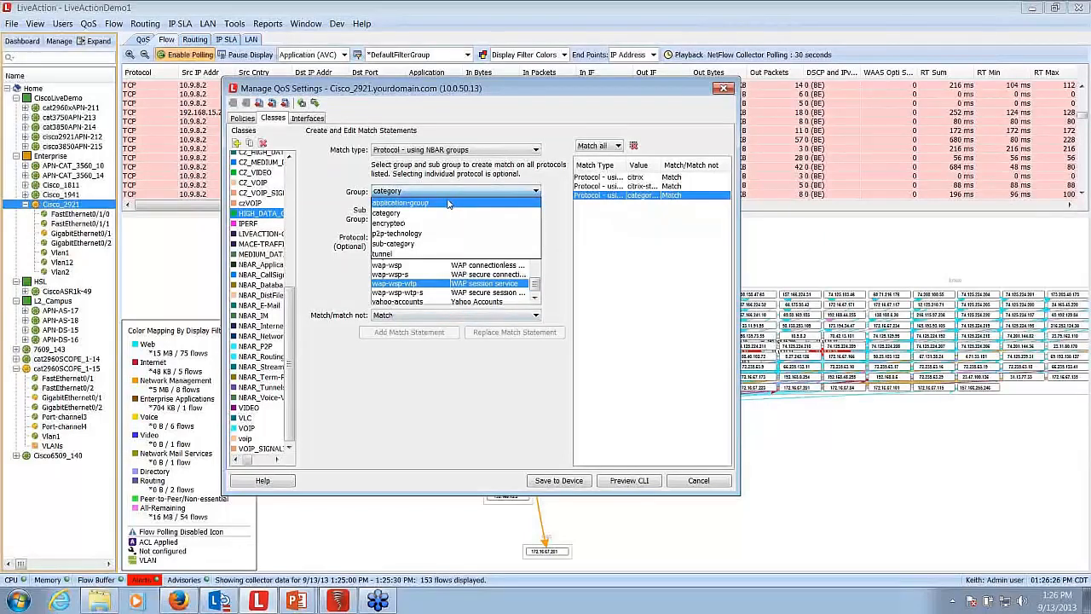
left_click(448, 203)
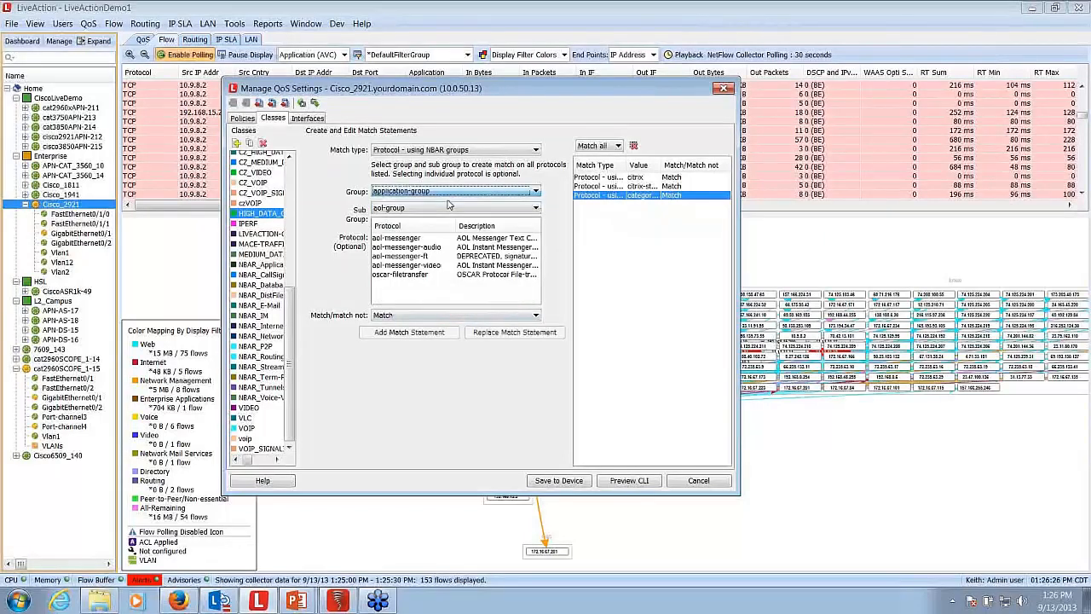
left_click(536, 209)
scroll(466, 264, "down", 5)
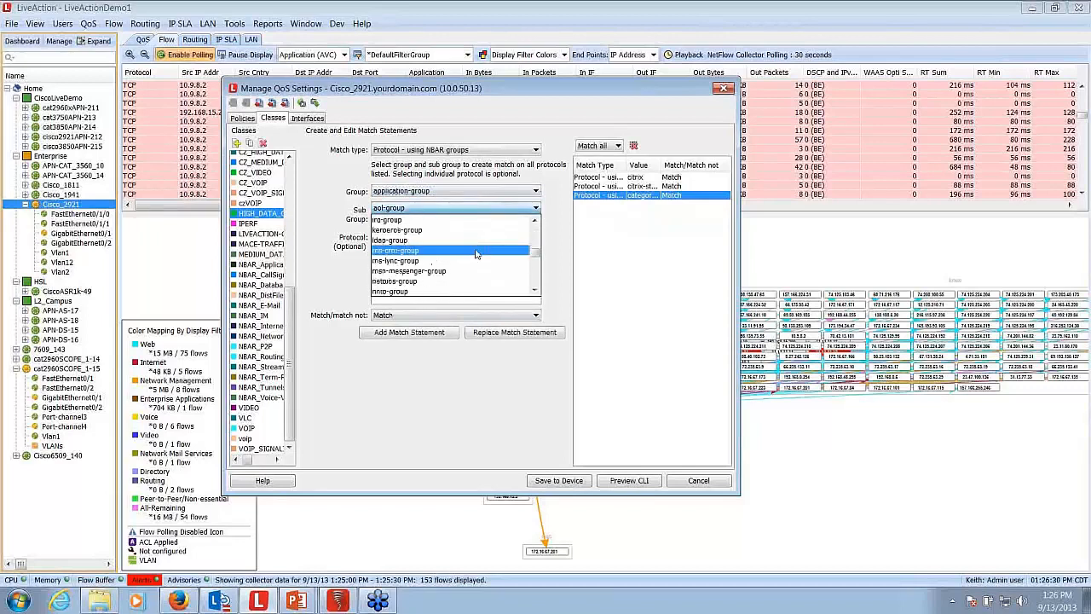
scroll(467, 264, "up", 2)
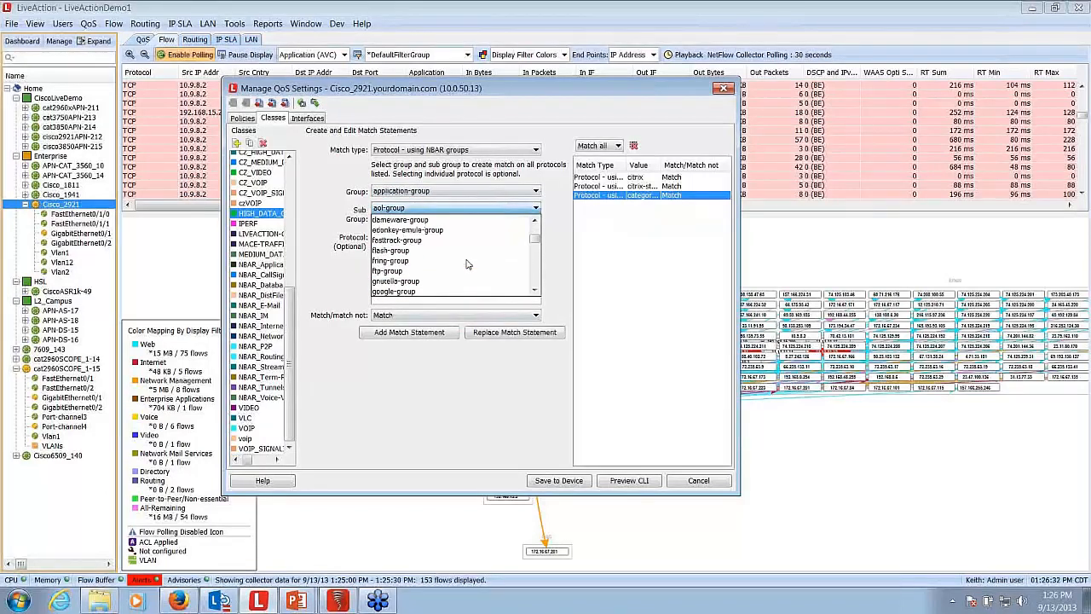
scroll(466, 264, "up", 2)
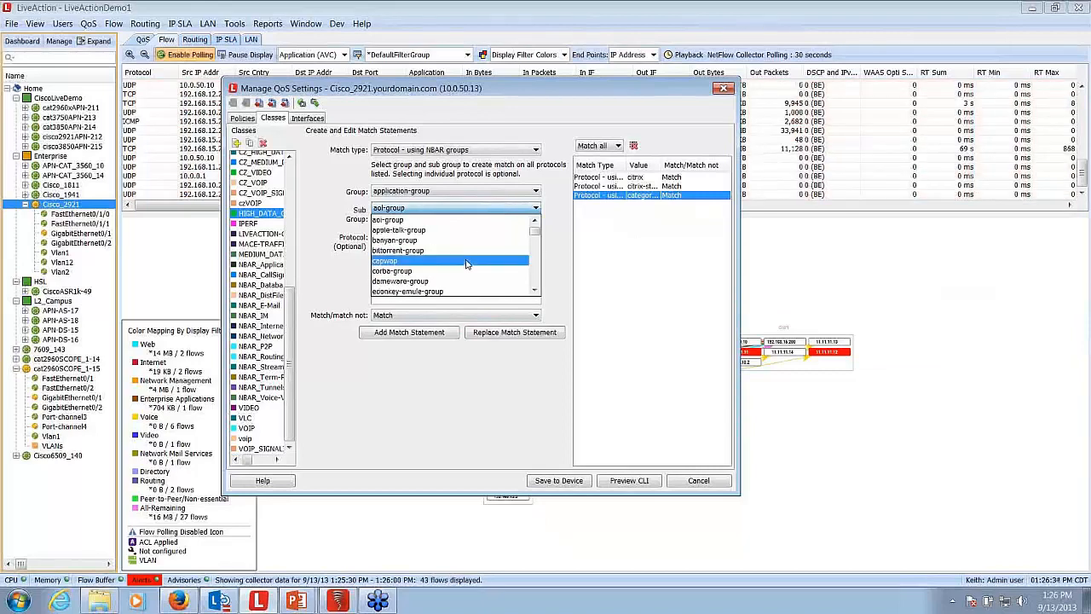
scroll(466, 264, "down", 3)
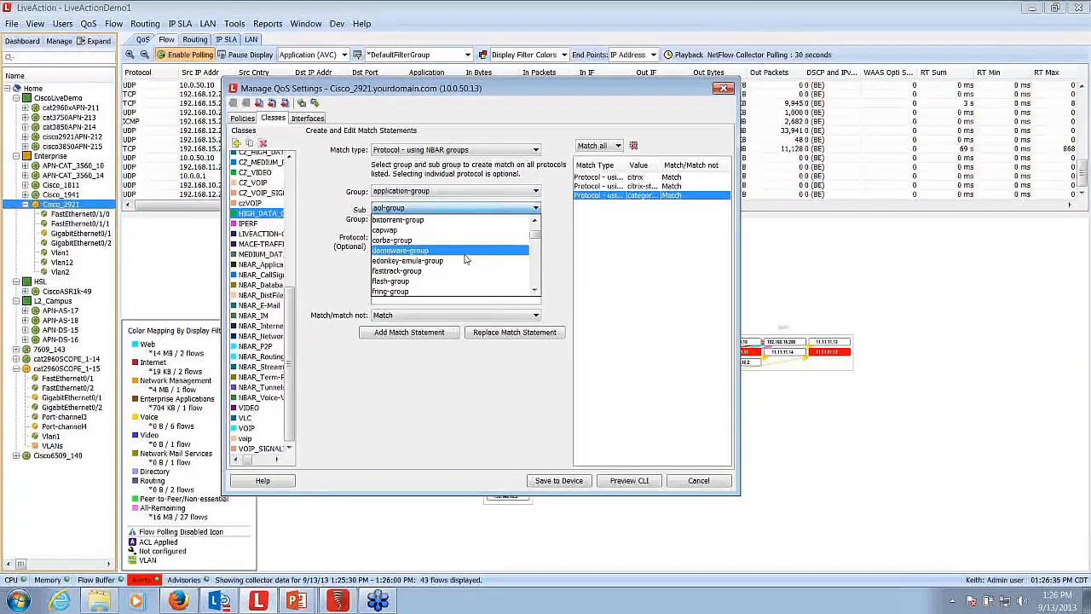
left_click(432, 264)
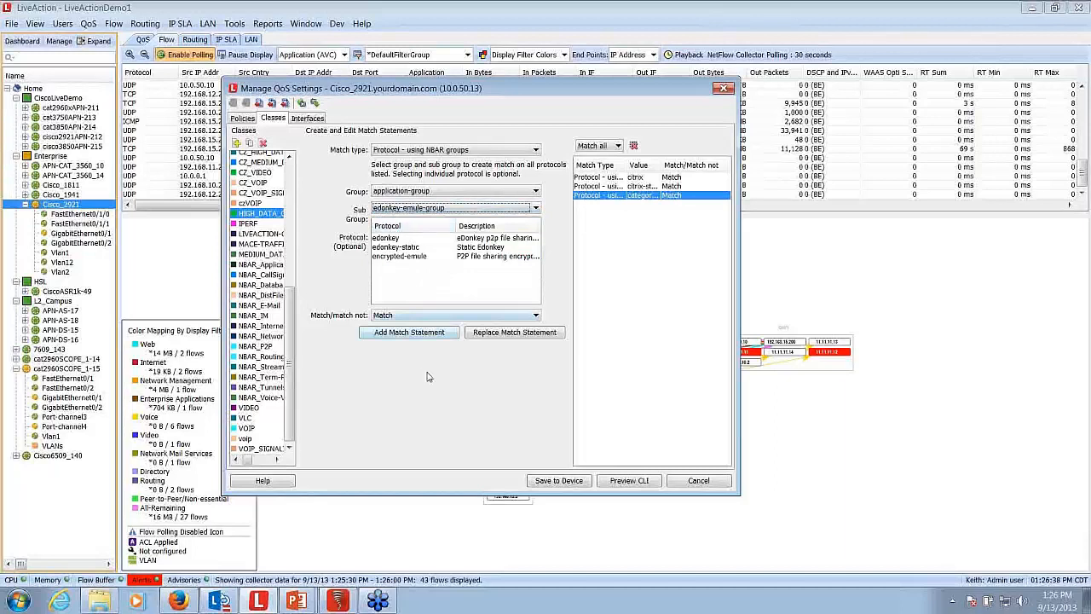
left_click(421, 339)
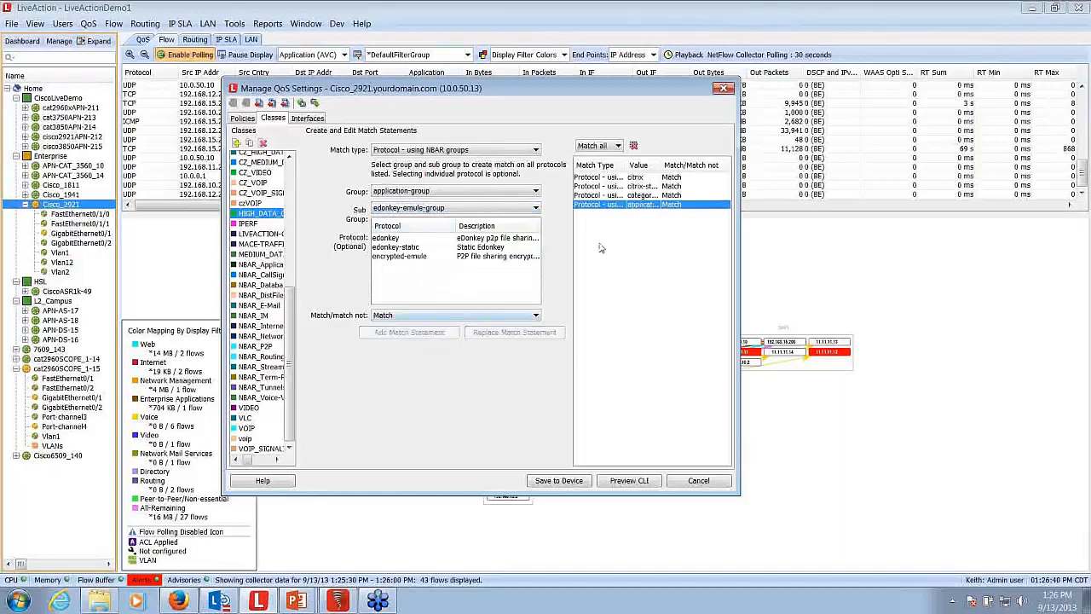
left_click_drag(663, 164, 678, 165)
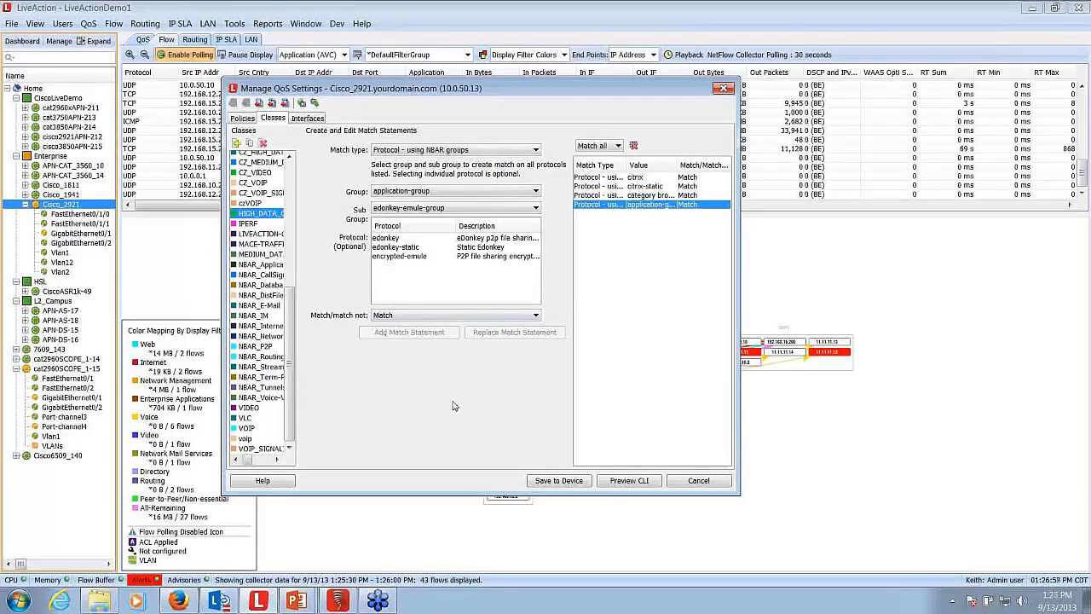
left_click(723, 89)
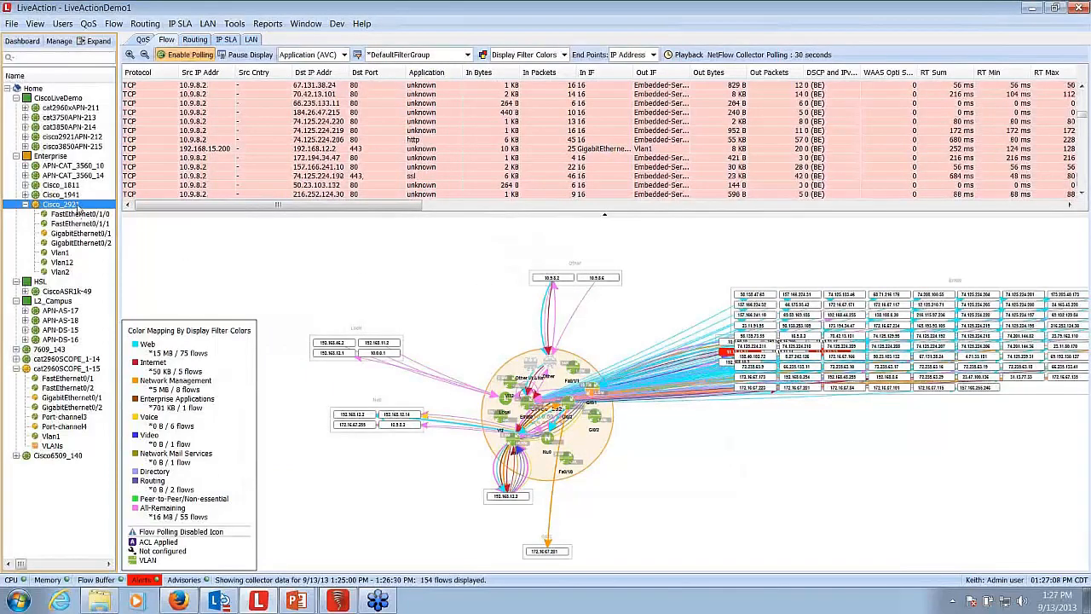
- Open NBAR management for Cisco_2921, browse the built-in protocols, and refresh the list of unknown application ports
right_click(77, 207)
mouse_move(132, 222)
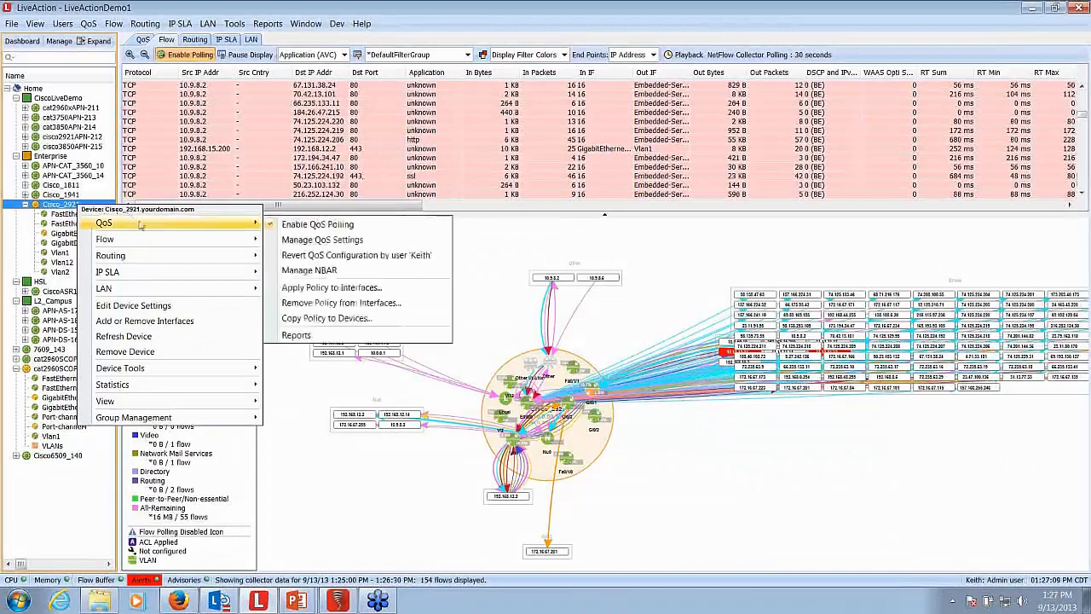
left_click(345, 271)
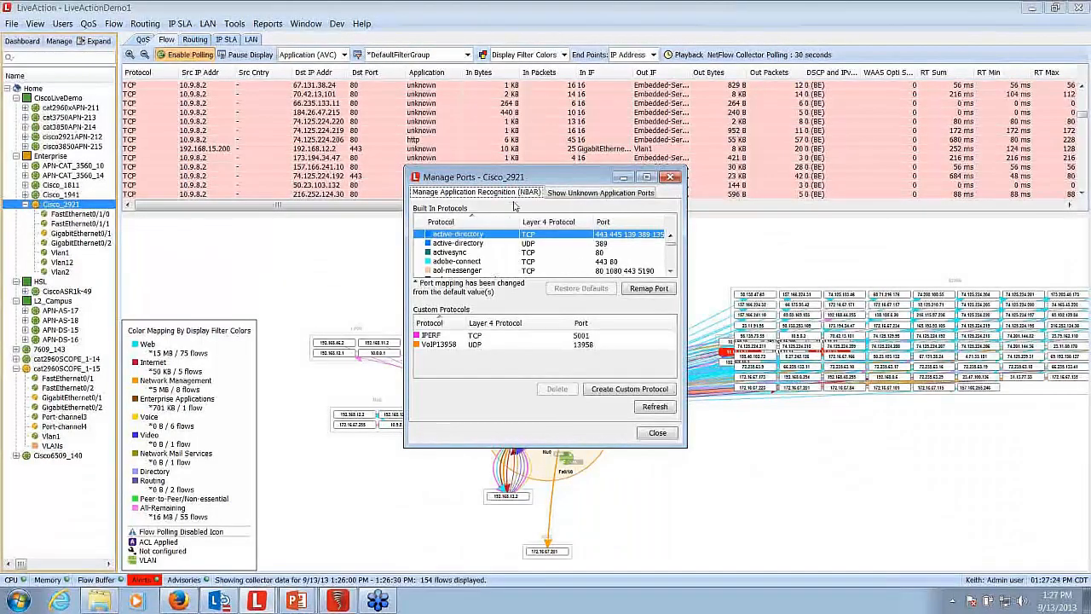
scroll(480, 245, "down", 15)
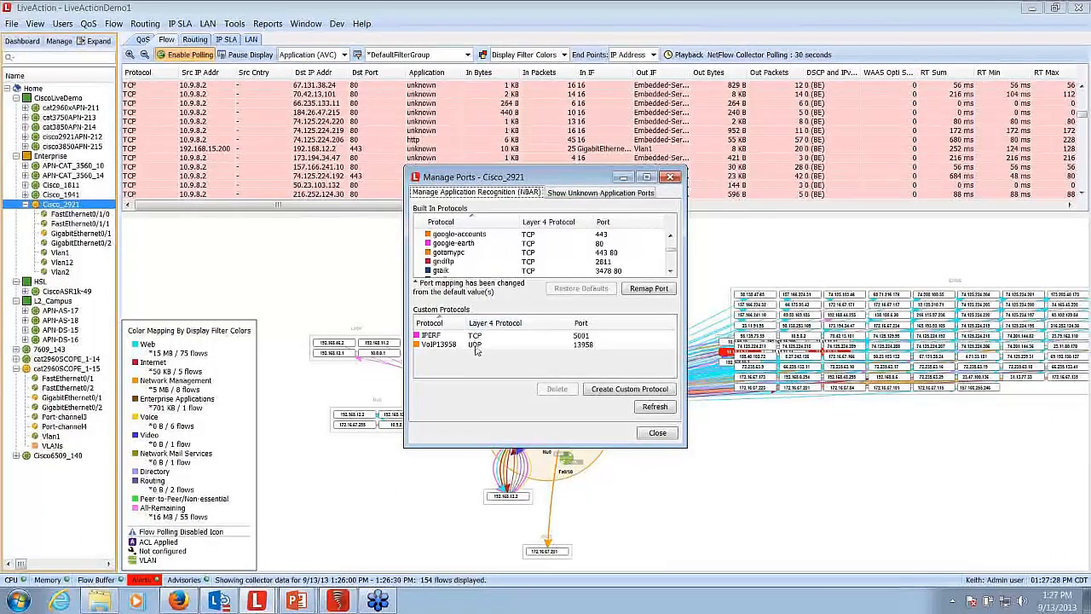
left_click(592, 195)
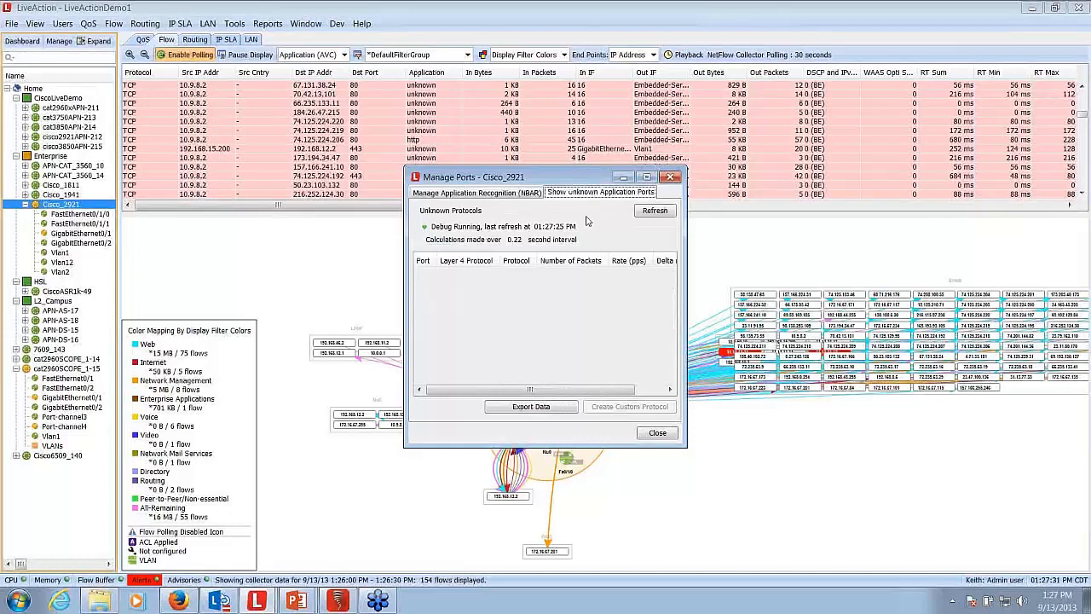
left_click(655, 211)
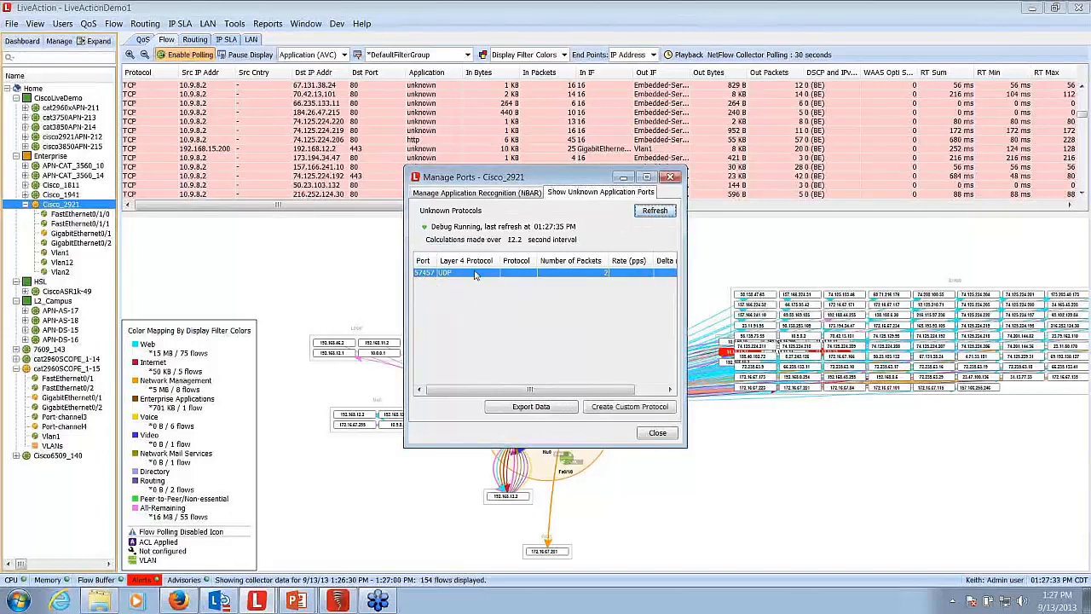
- Return to Cisco_2921's NBAR protocol list and close port management, accepting that the NBAR debug process stops
left_click(488, 194)
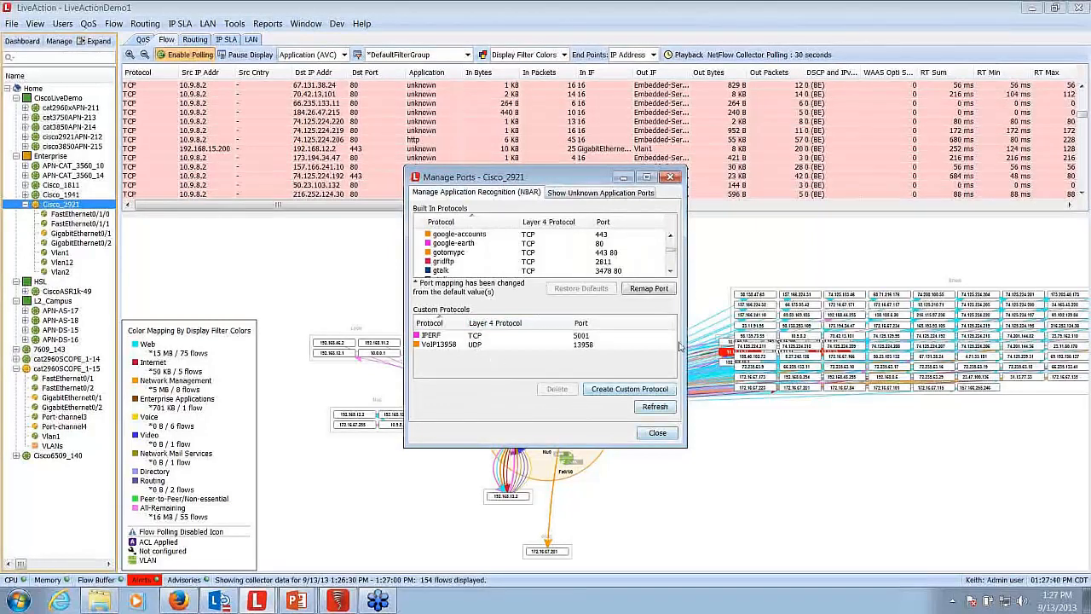
left_click(669, 178)
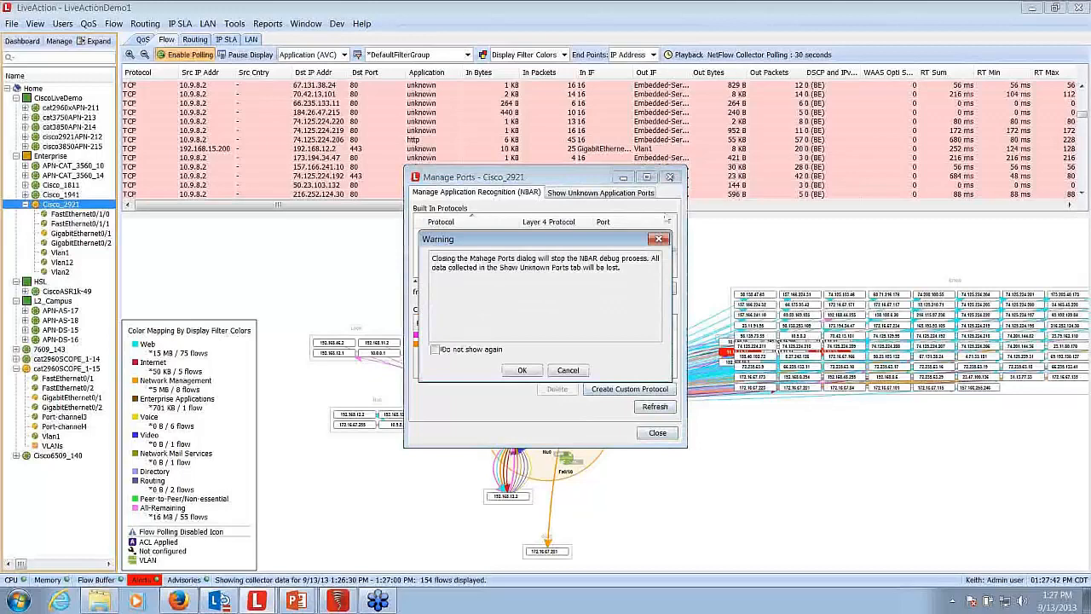
left_click(522, 370)
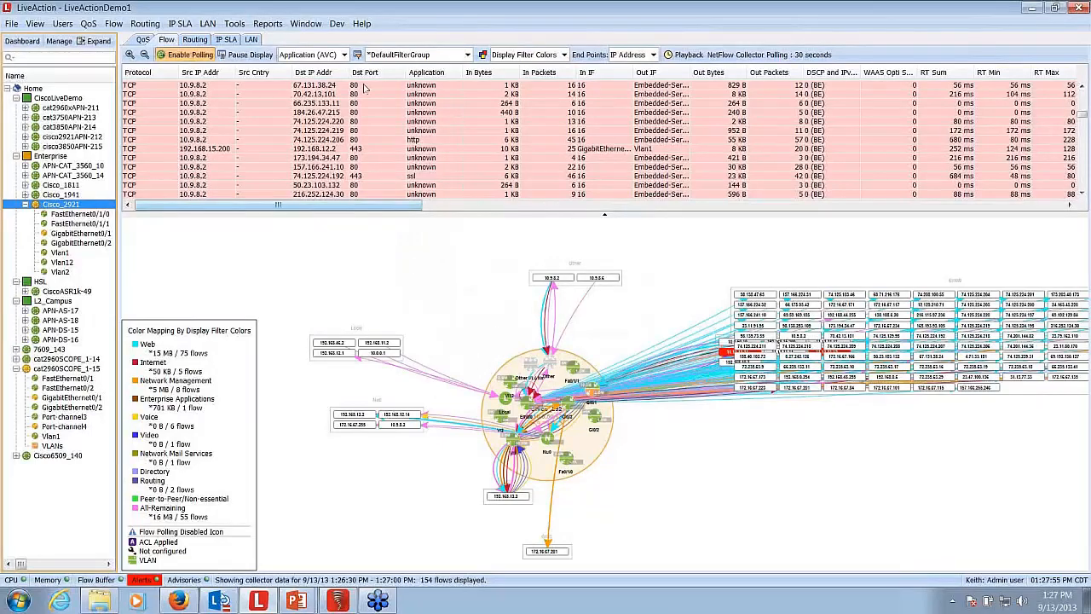
- Show only Medianet flows for Cisco_2921 and bring the packet loss and jitter columns of the flow table into view
left_click(344, 55)
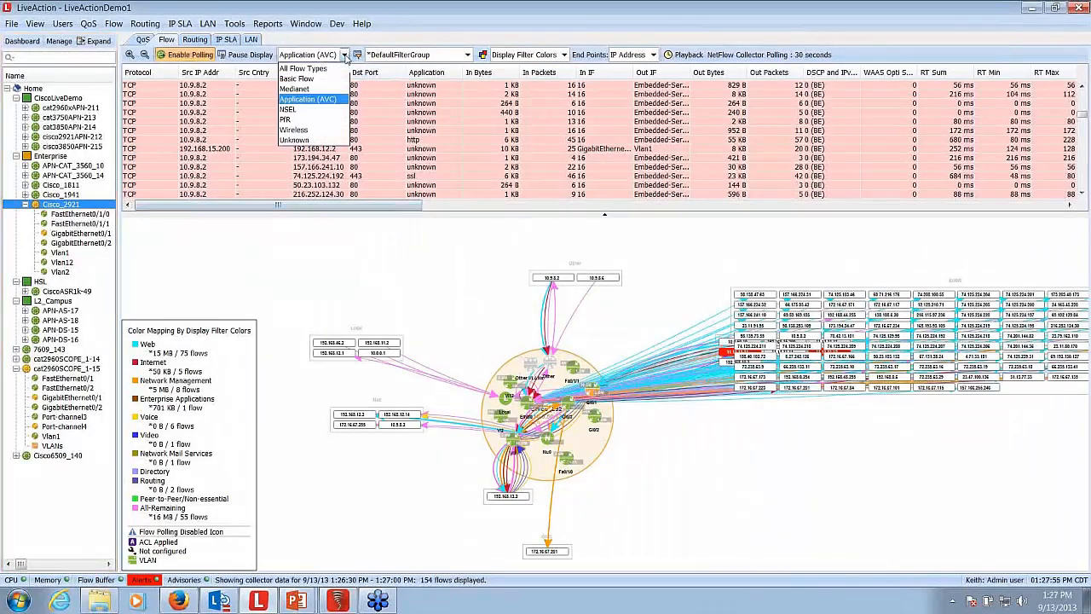
left_click(304, 90)
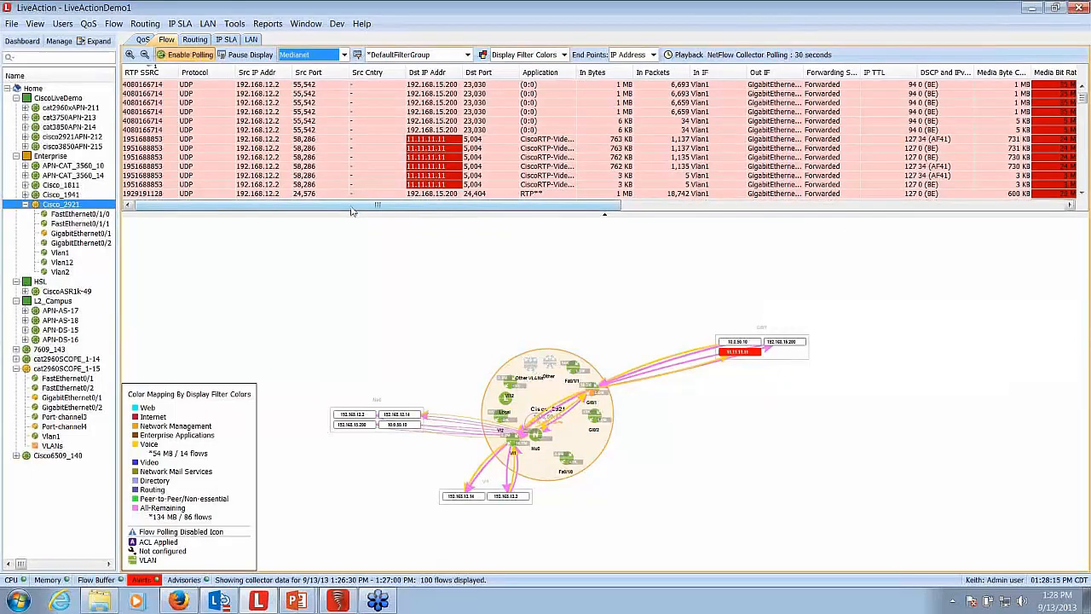
left_click_drag(352, 210, 588, 210)
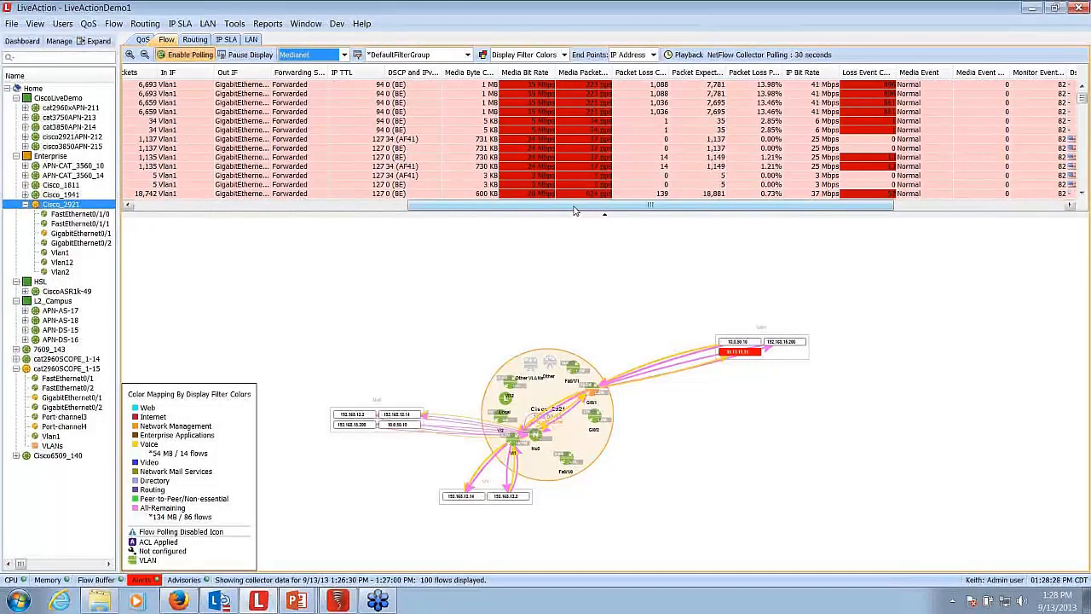
left_click_drag(574, 209, 696, 208)
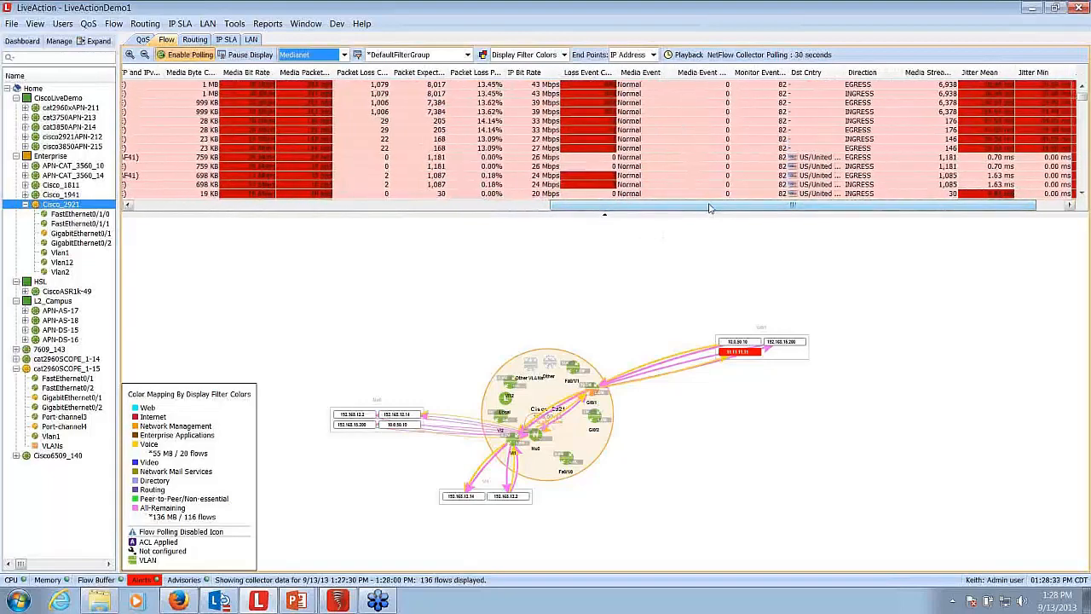
left_click_drag(710, 208, 737, 207)
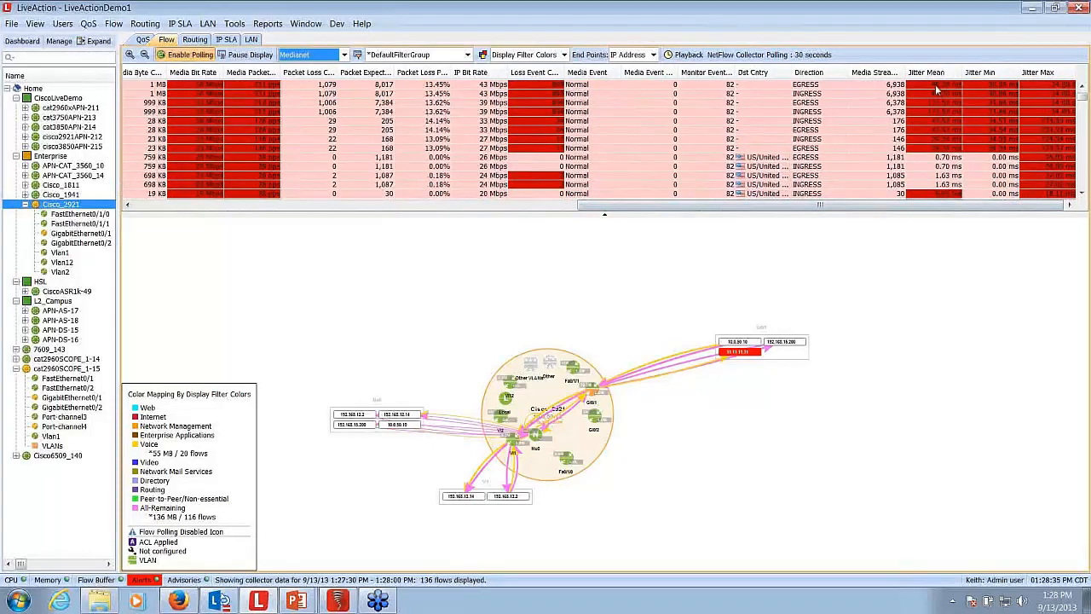
- Examine the flows with highlighted jitter values and their paths on the topology, then review the table's source, destination and application columns
left_click(936, 86)
left_click(936, 112)
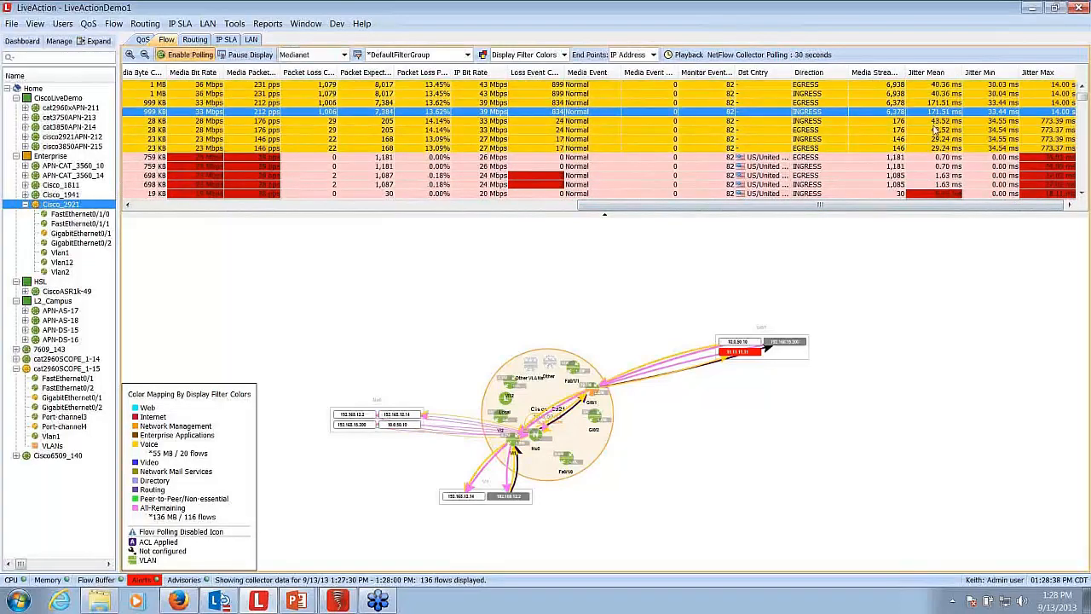
left_click(936, 130)
left_click_drag(934, 140, 934, 112)
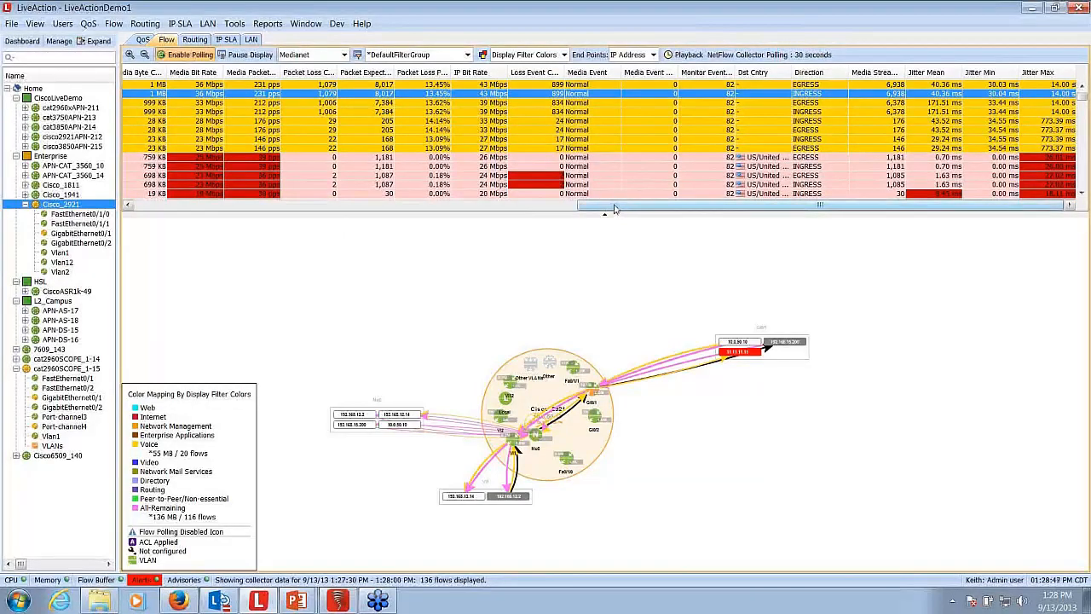
left_click_drag(614, 209, 145, 212)
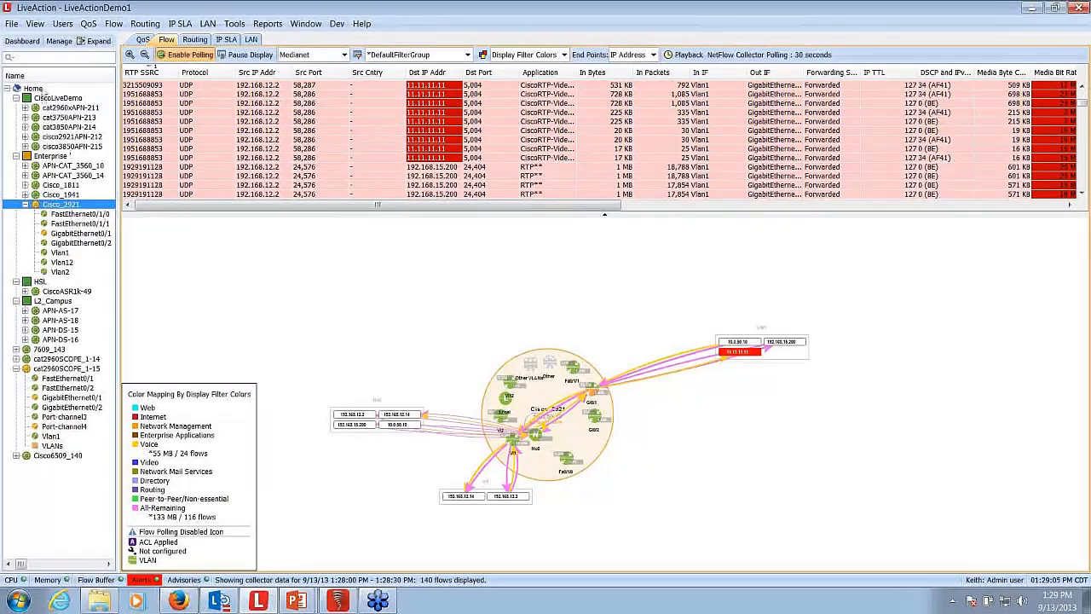
- Display Medianet flows across the Home topology using the *DefaultFilterGroup filter
left_click(34, 88)
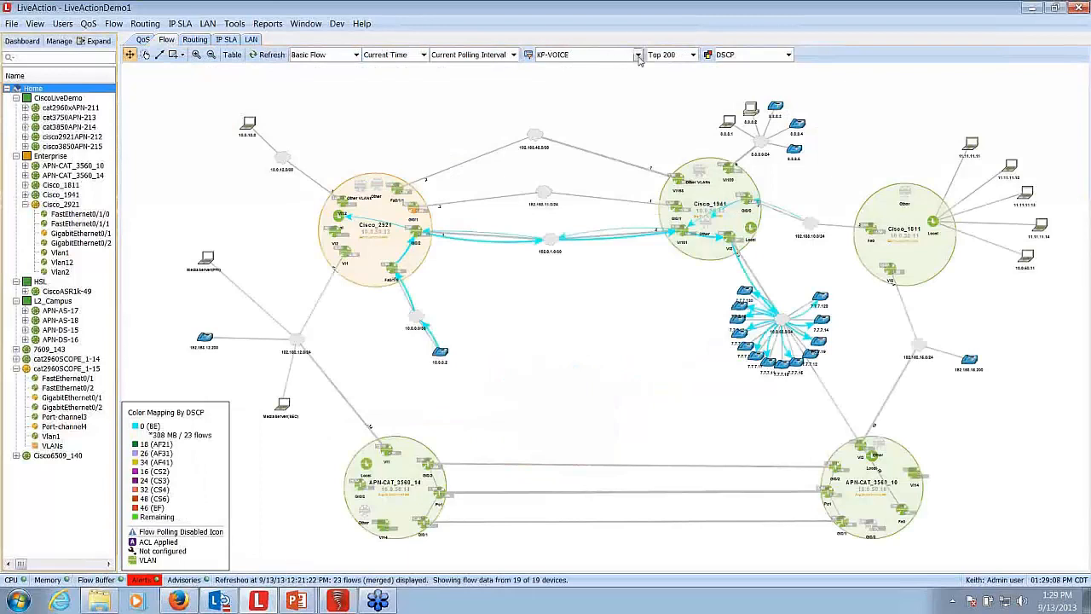
left_click(638, 56)
left_click_drag(639, 112, 640, 75)
left_click(590, 130)
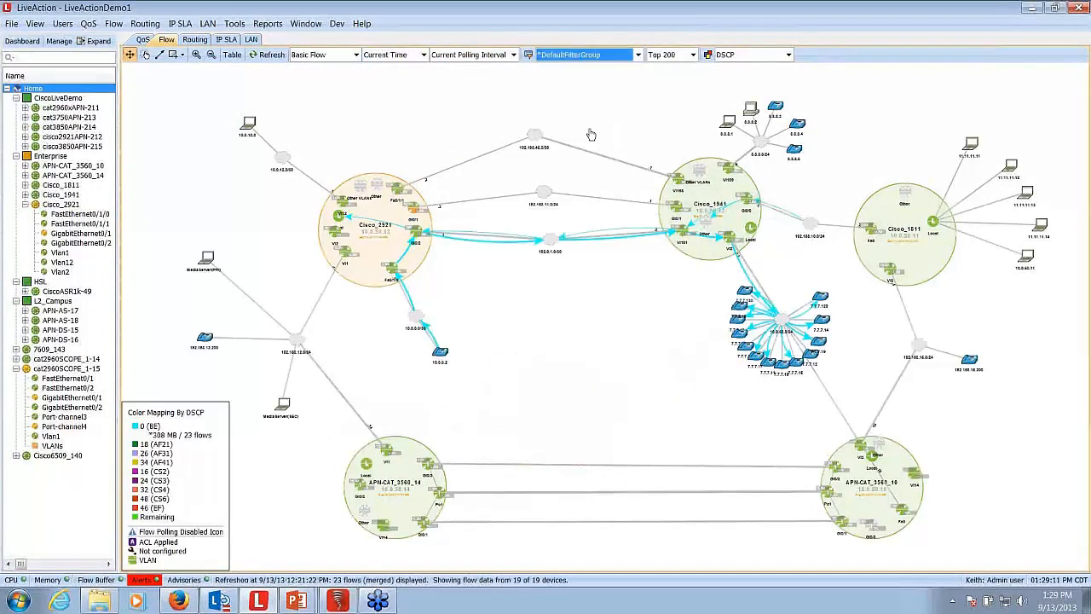
left_click(353, 56)
left_click(311, 76)
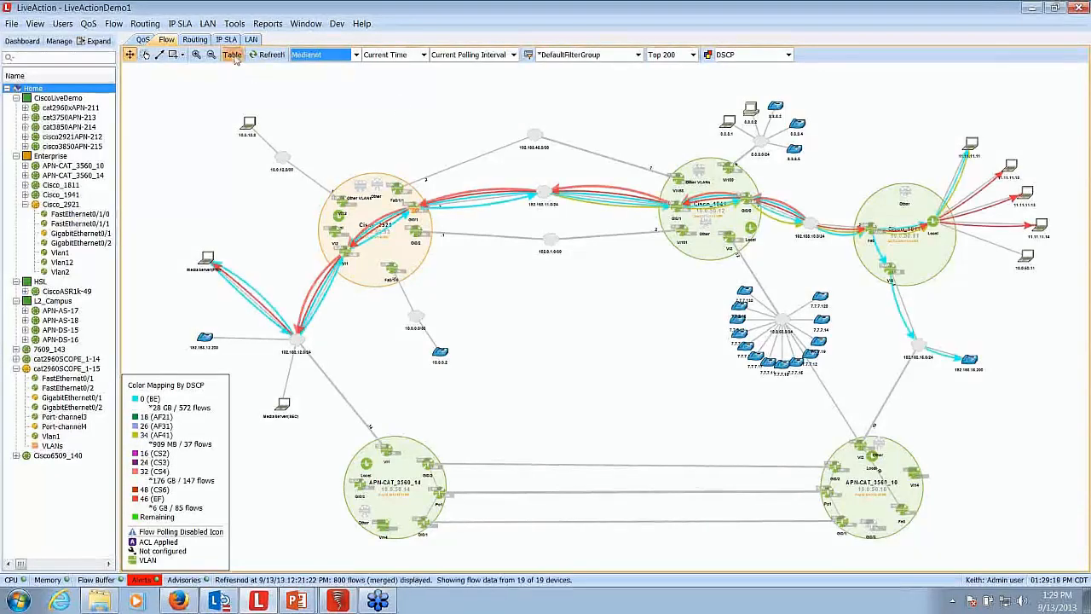
- Run a Mediatrace from Cisco_2921 on the Medianet RTP flow from 192.168.12.2:24576 to 192.168.15.200:24404, and refresh its data
left_click(233, 54)
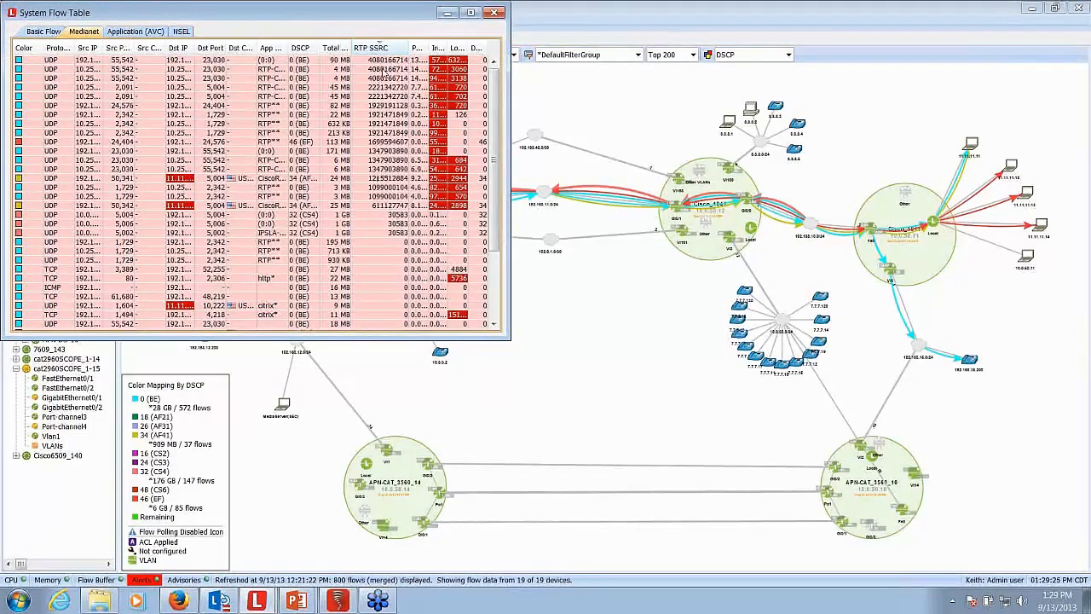
left_click(374, 61)
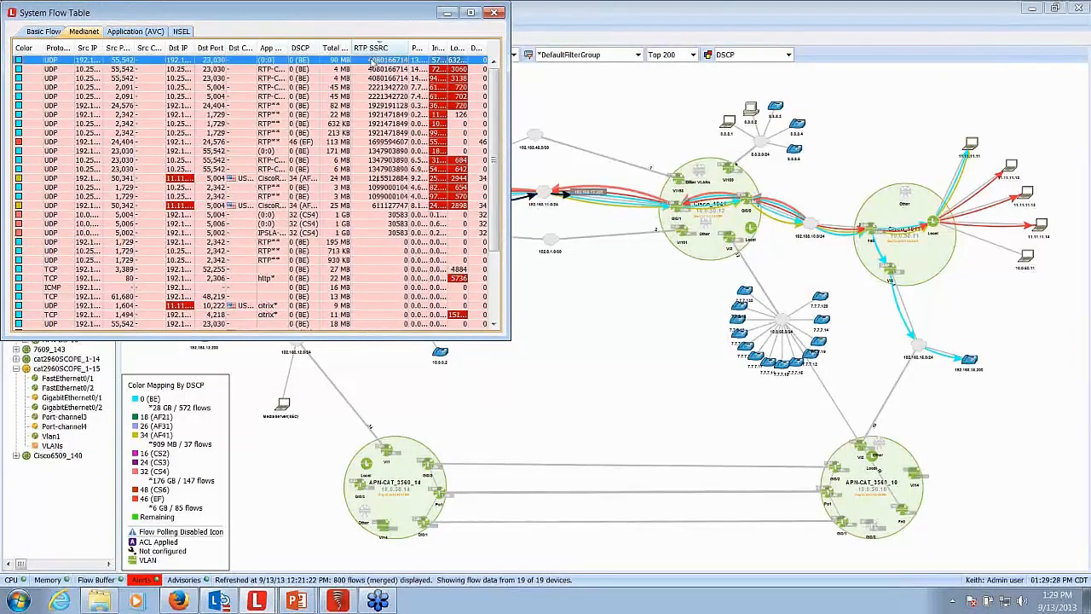
left_click(376, 106)
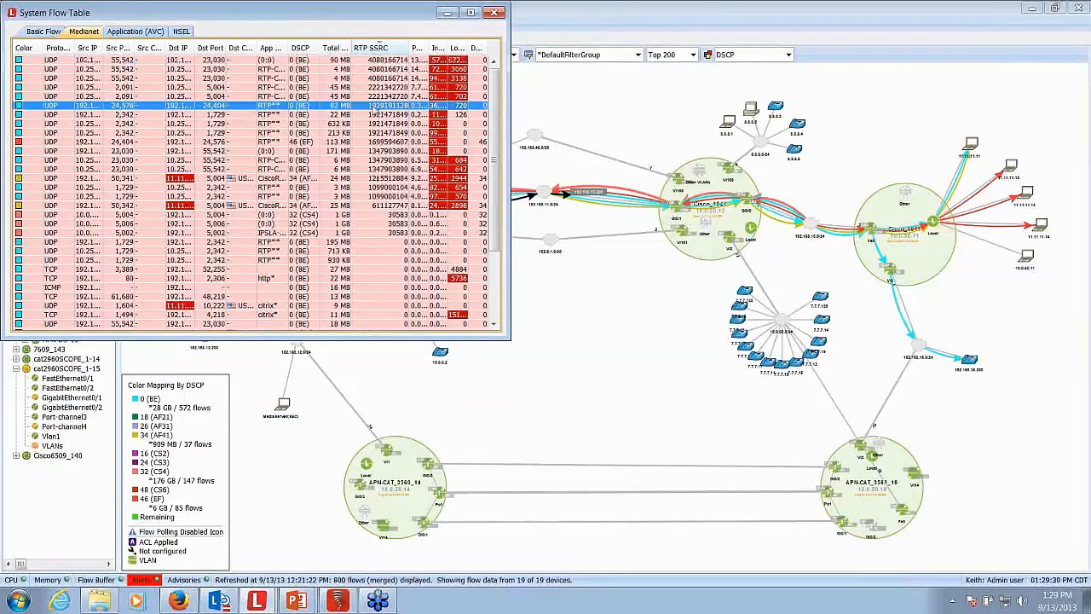
right_click(375, 108)
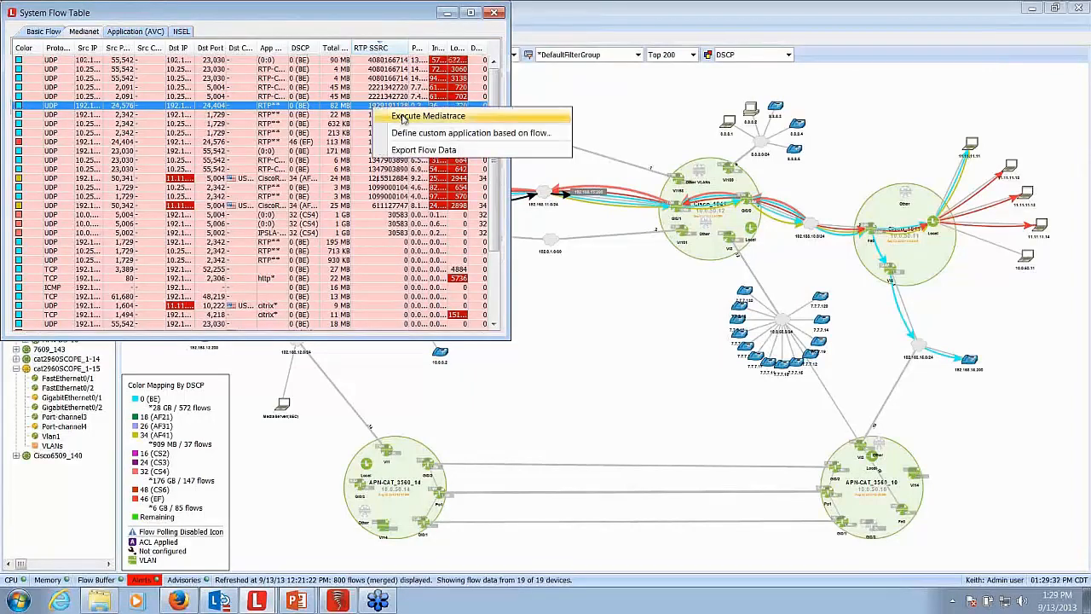
left_click(404, 117)
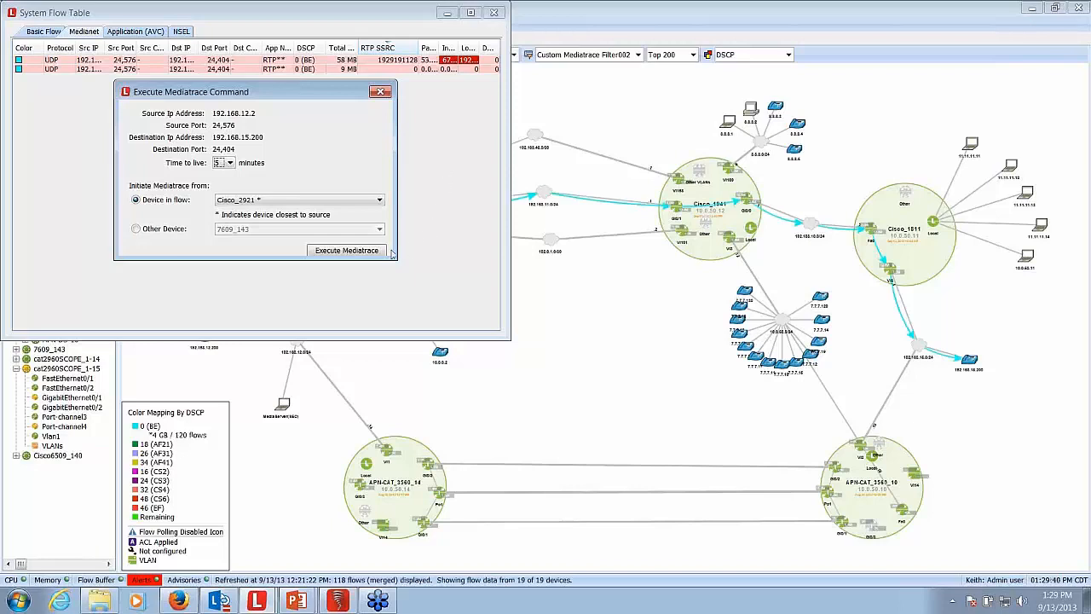
left_click(342, 252)
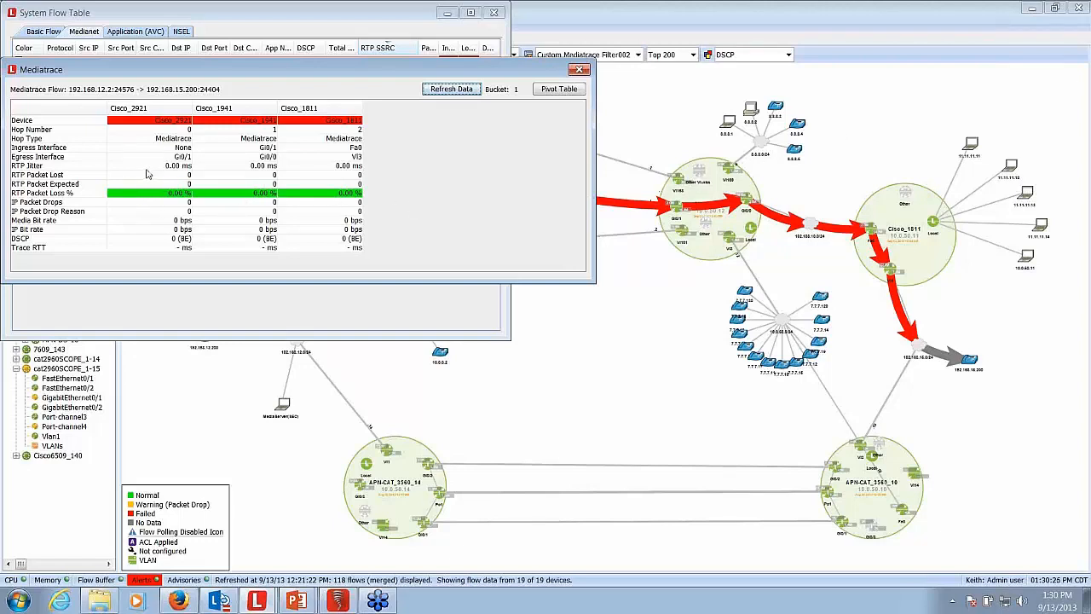
left_click(461, 90)
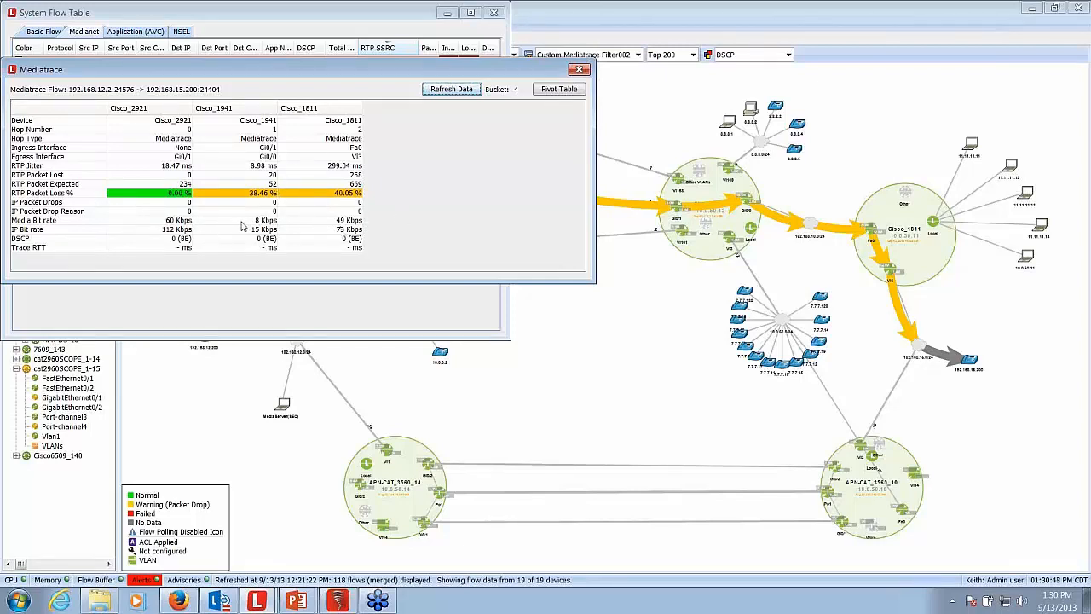
- Bring the Mediatrace path on the topology forward and open the QoS view of Cisco_2921's GigabitEthernet0/1 interface
left_click(579, 362)
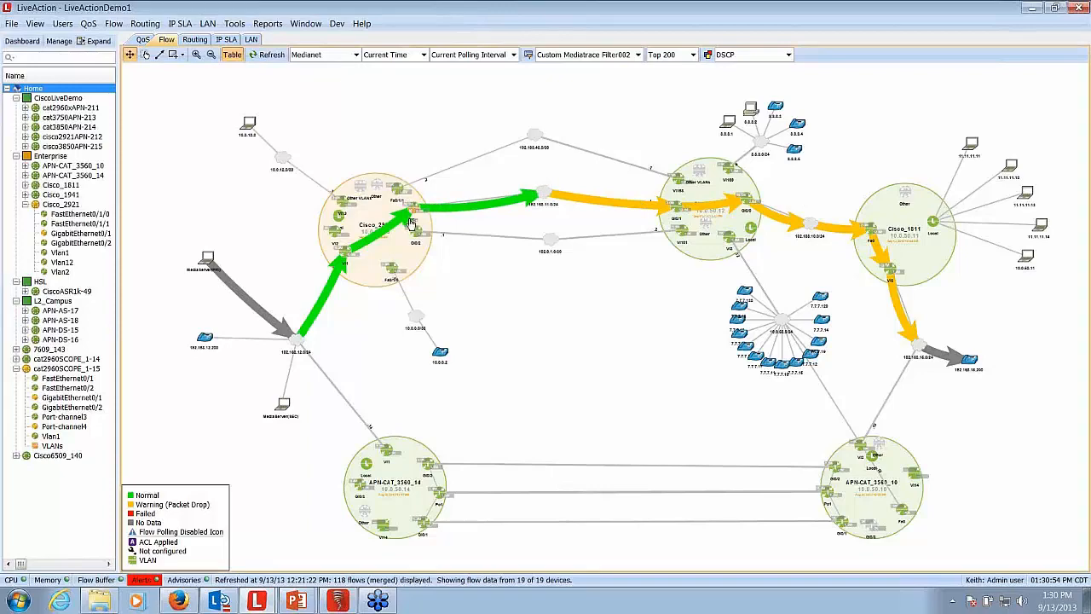
scroll(435, 247, "up", 3)
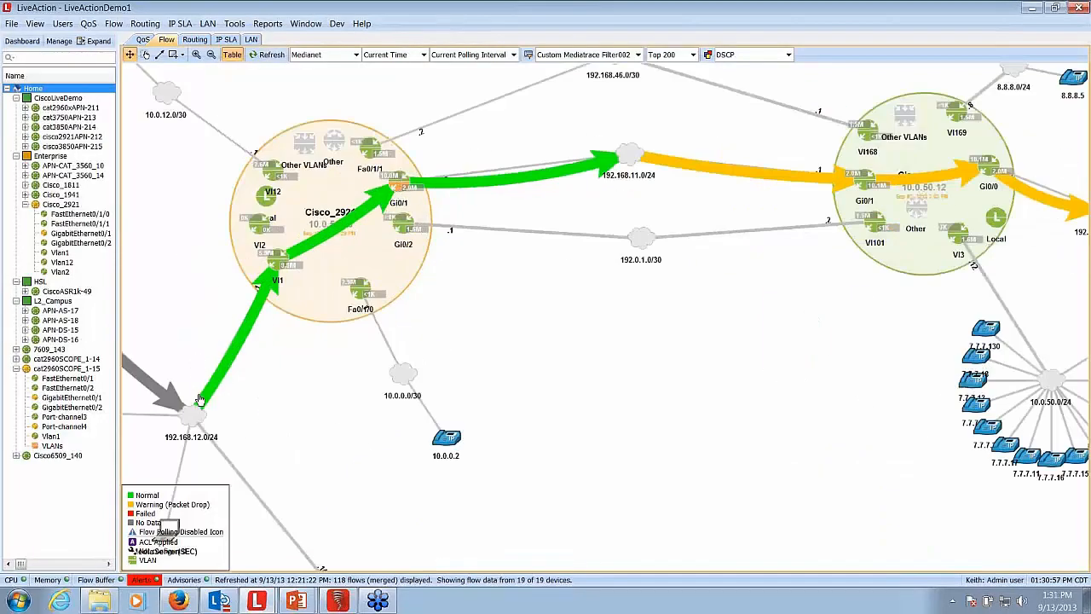
double_click(401, 183)
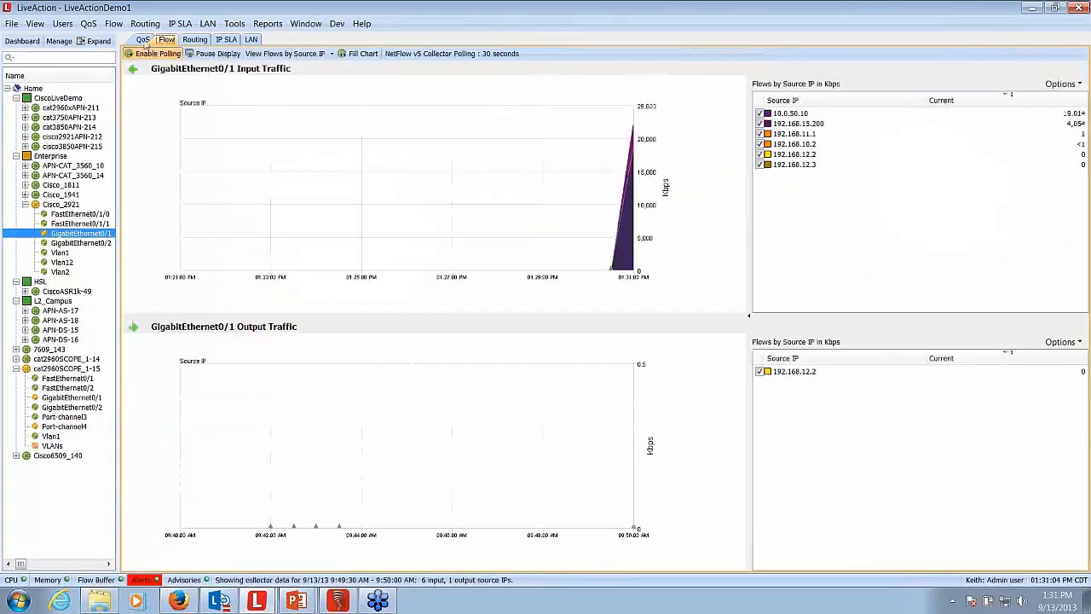
left_click(145, 41)
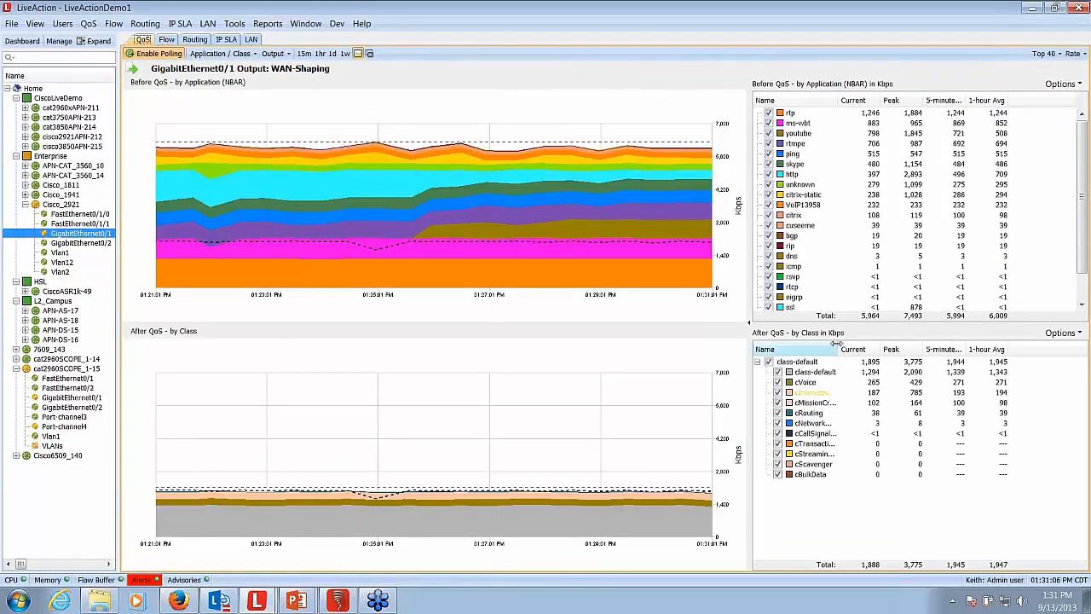
- Widen the class Name column, view the class statistics for cInteractiveVideo, and close them
left_click_drag(836, 347, 878, 347)
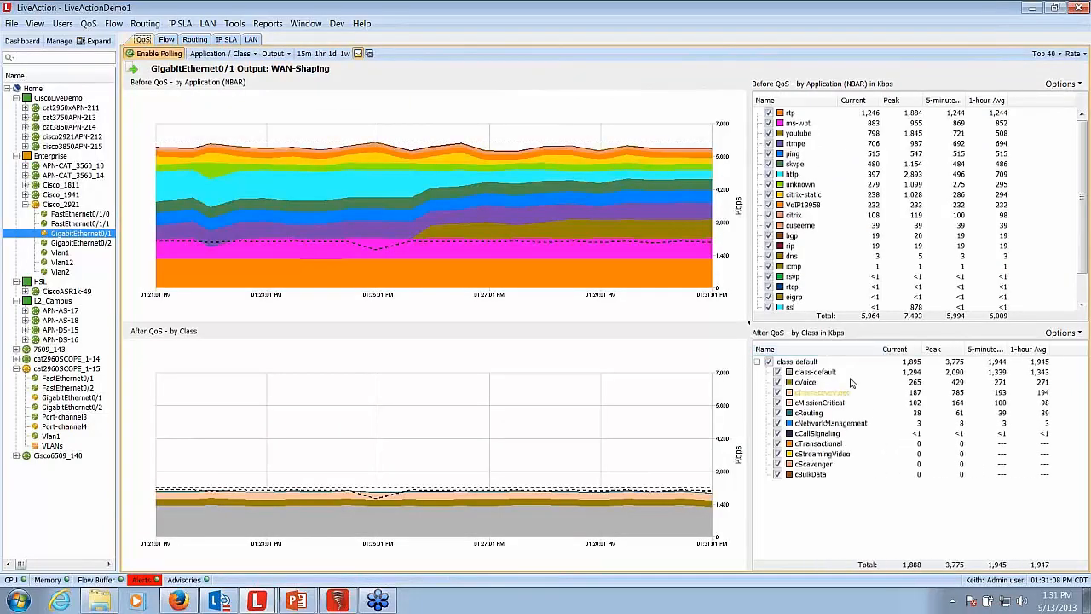
left_click(829, 393)
right_click(830, 395)
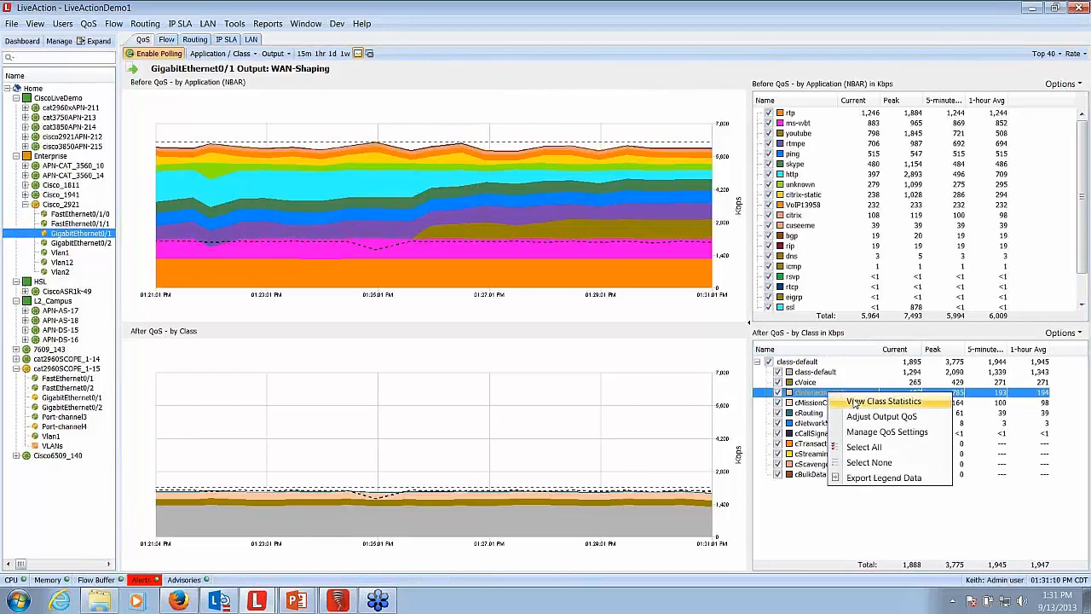
left_click(855, 402)
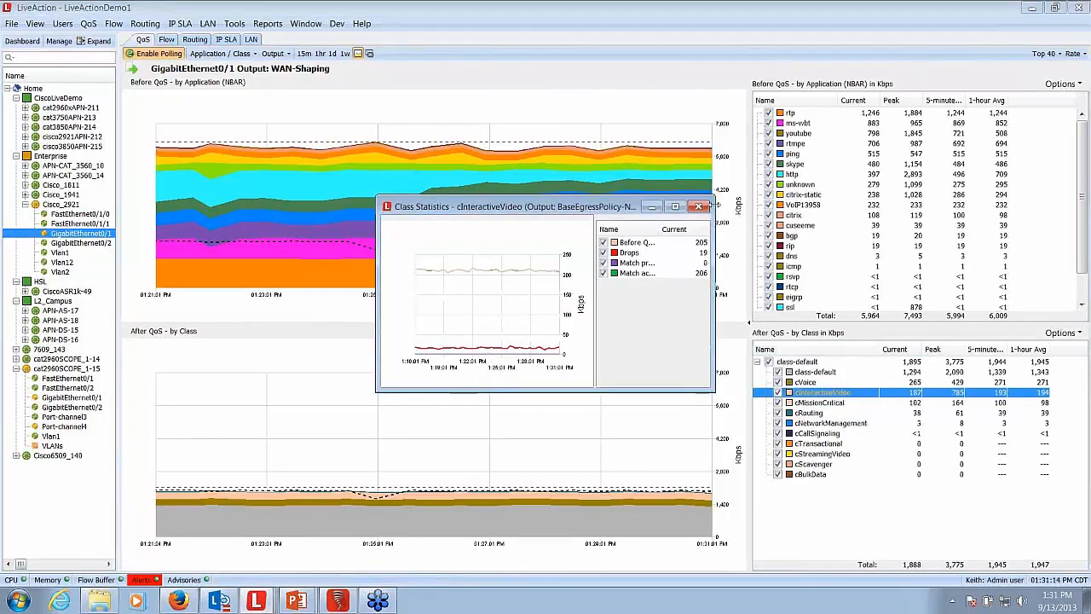
left_click(698, 206)
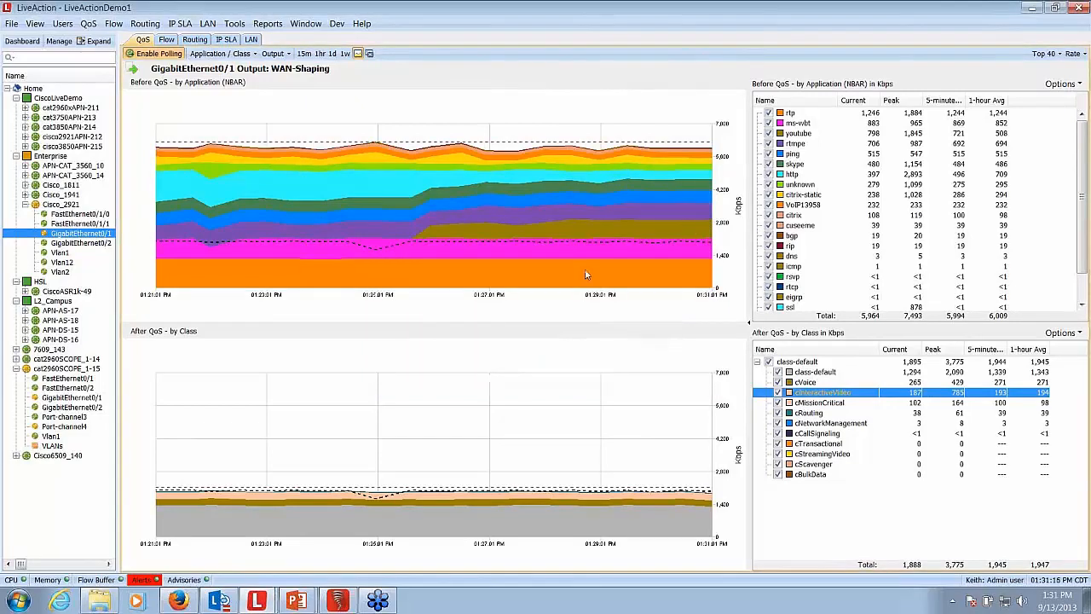
- Return to the Home topology, bring the System Flow Table back up, and close the Mediatrace results
left_click(34, 88)
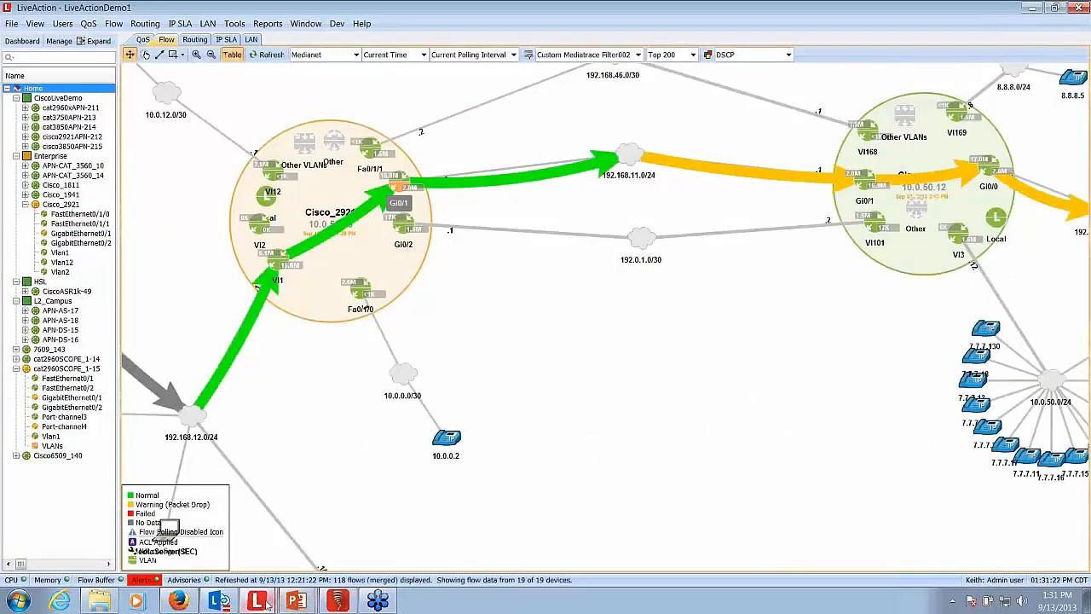
mouse_move(265, 602)
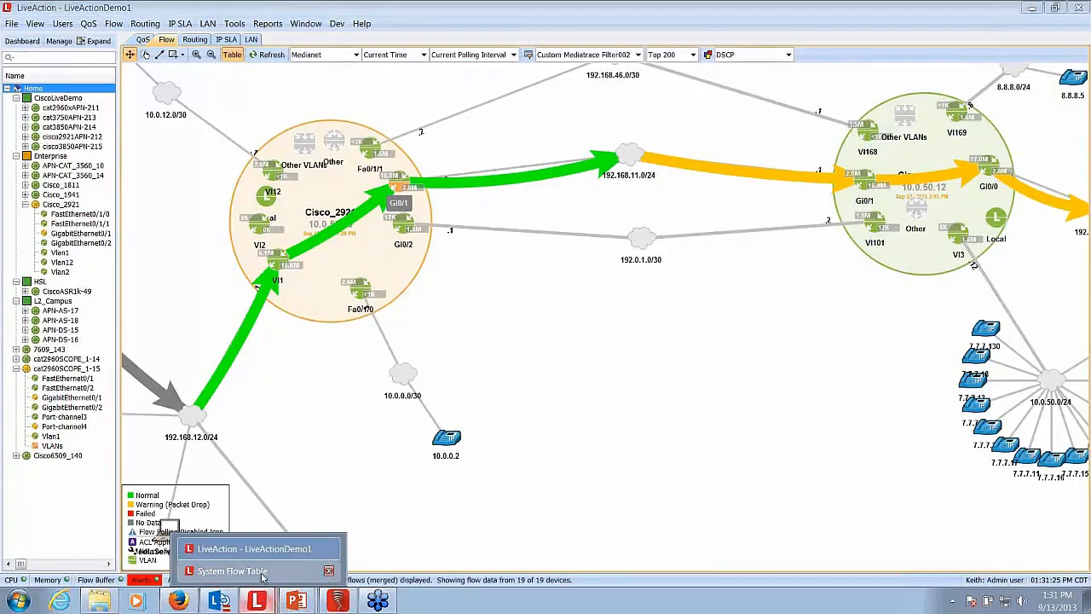
left_click(232, 570)
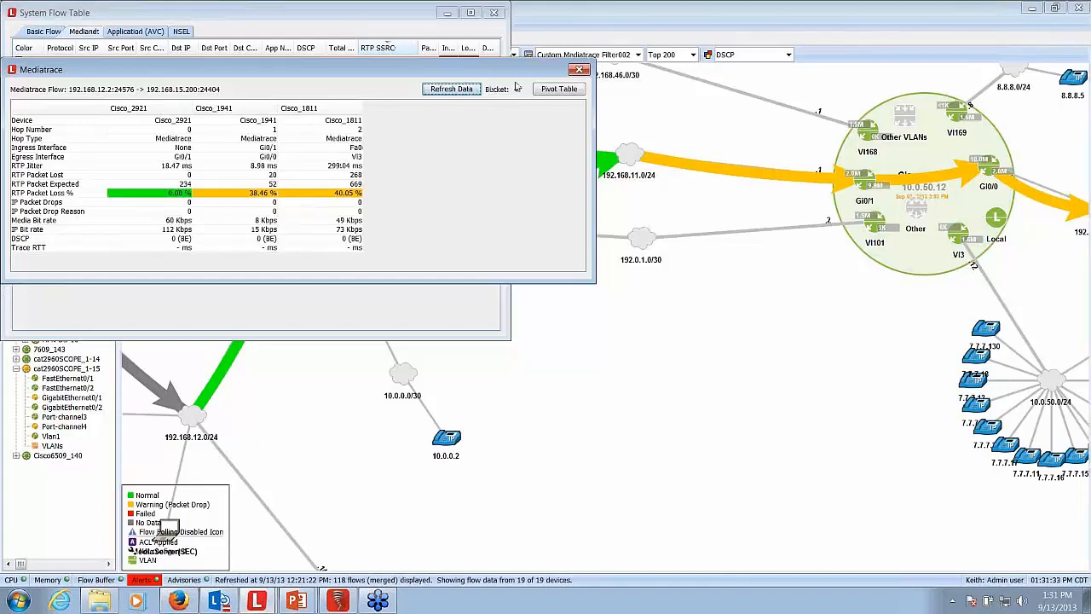
left_click(576, 70)
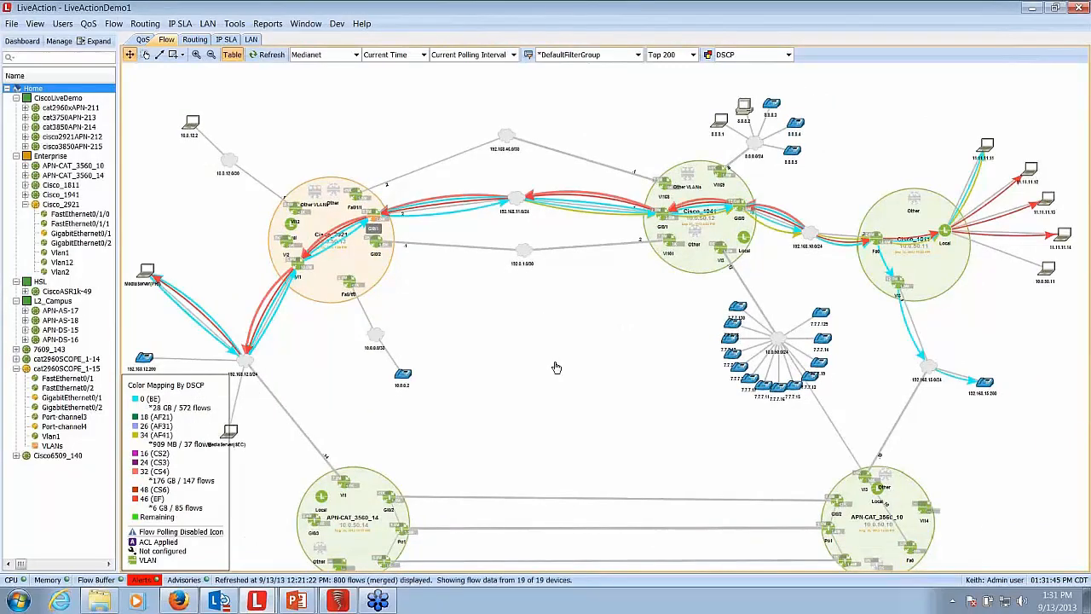
- Run the Medianet Jitter/Loss flow report for Cisco_2921 on all interfaces over the last hour
left_click(272, 29)
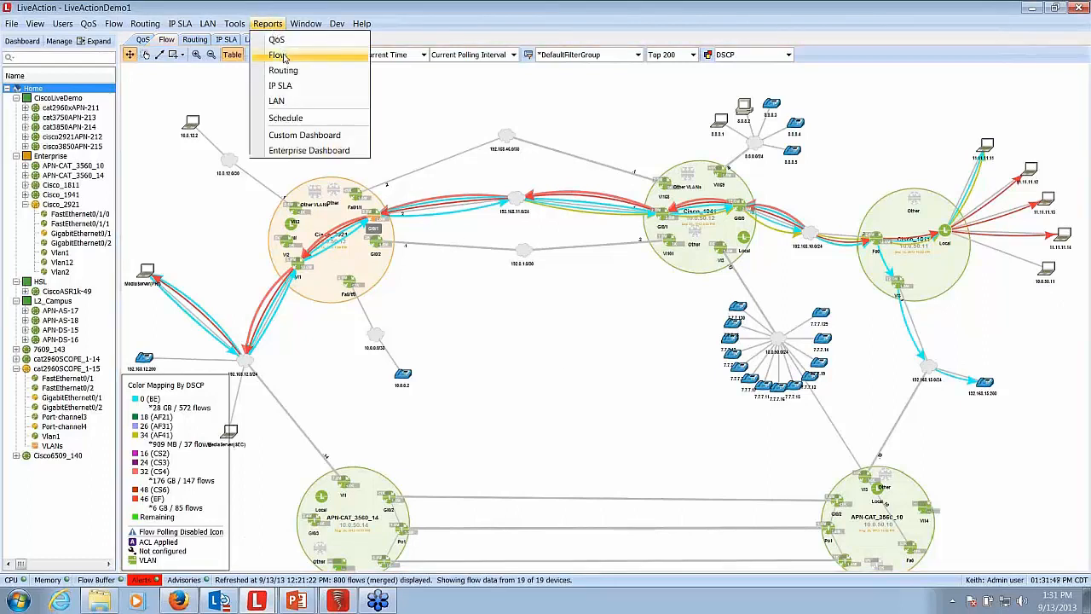
left_click(284, 56)
left_click(26, 108)
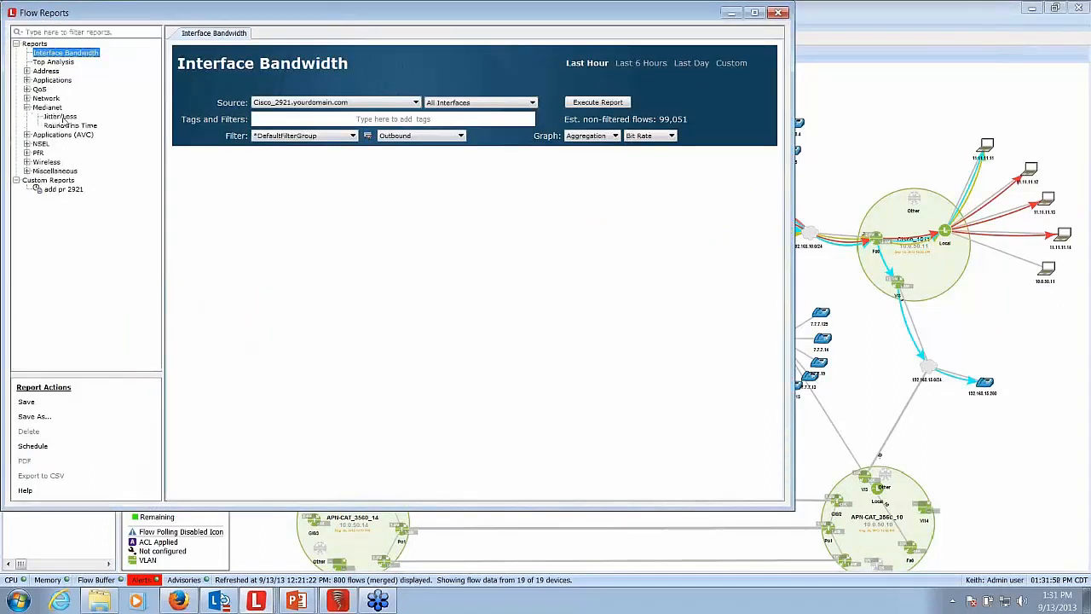
left_click(63, 118)
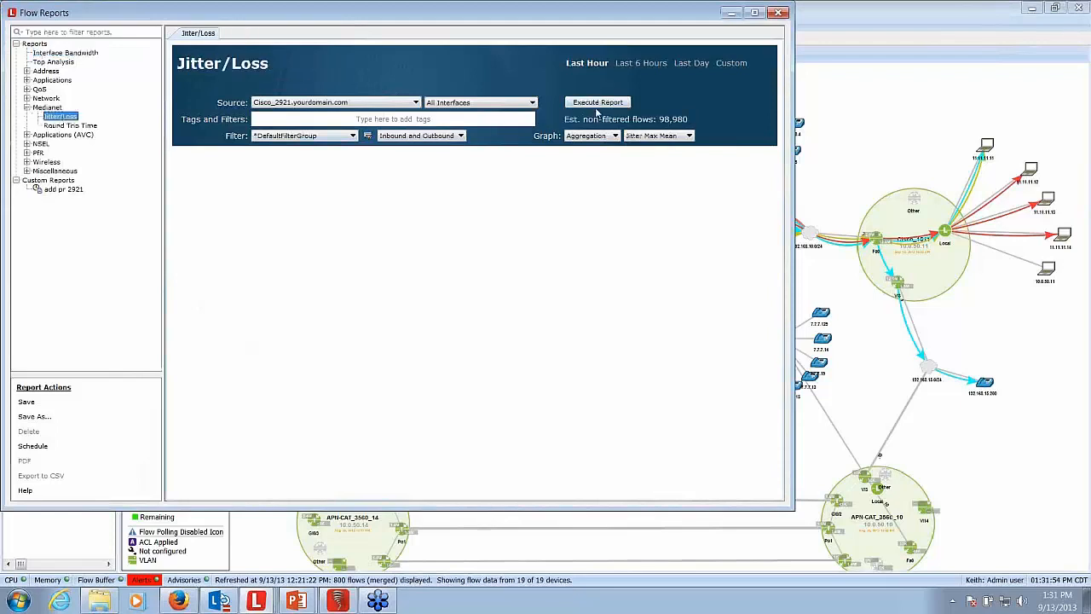
left_click(597, 103)
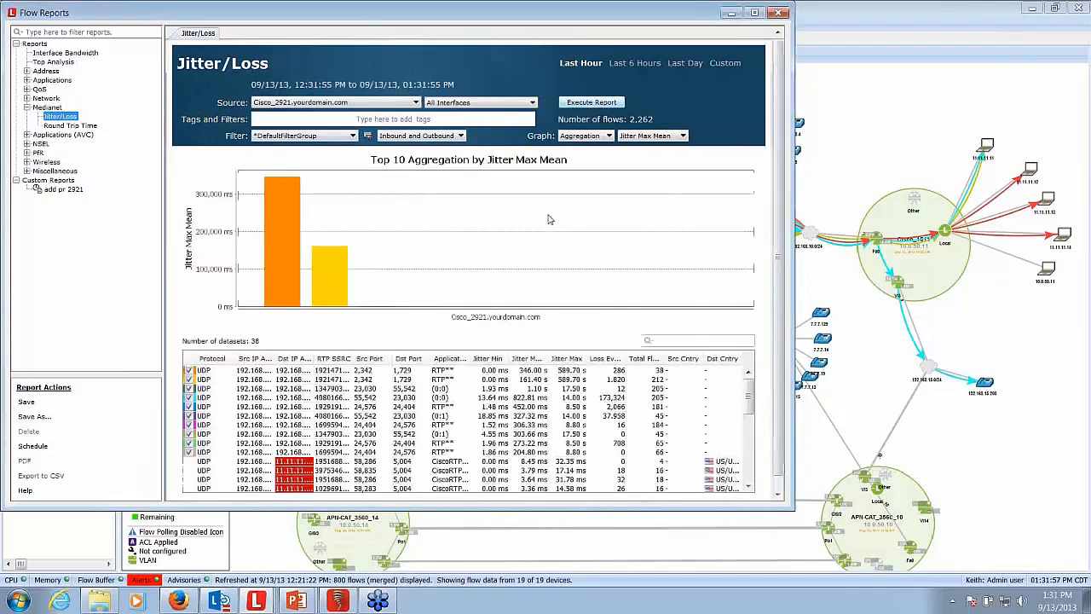
- View the available actions for the first flow in the Jitter/Loss results and close the flow reports
right_click(266, 372)
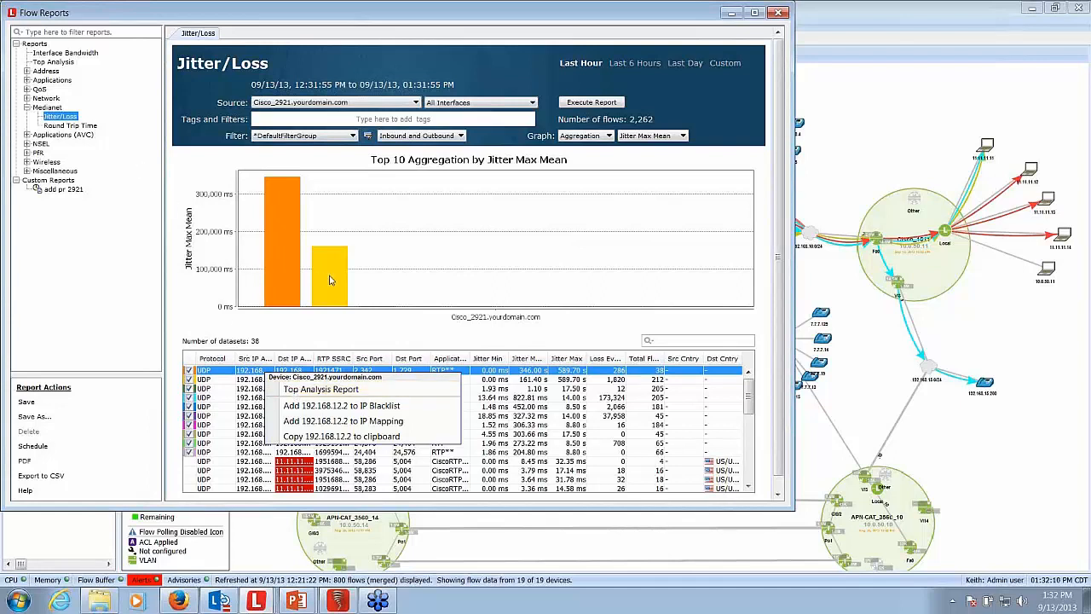
left_click(571, 338)
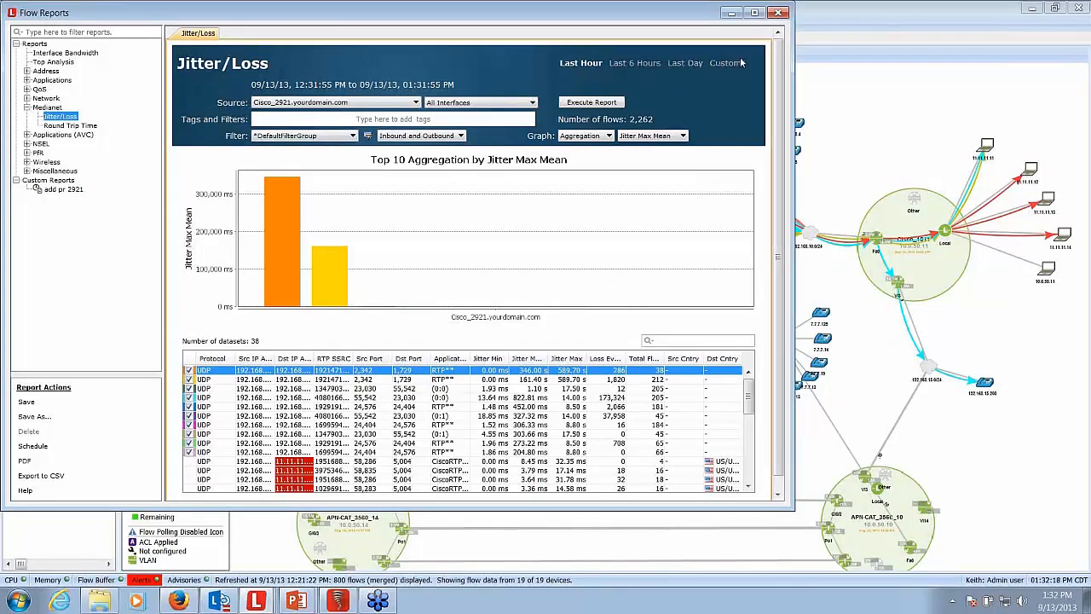
left_click(782, 13)
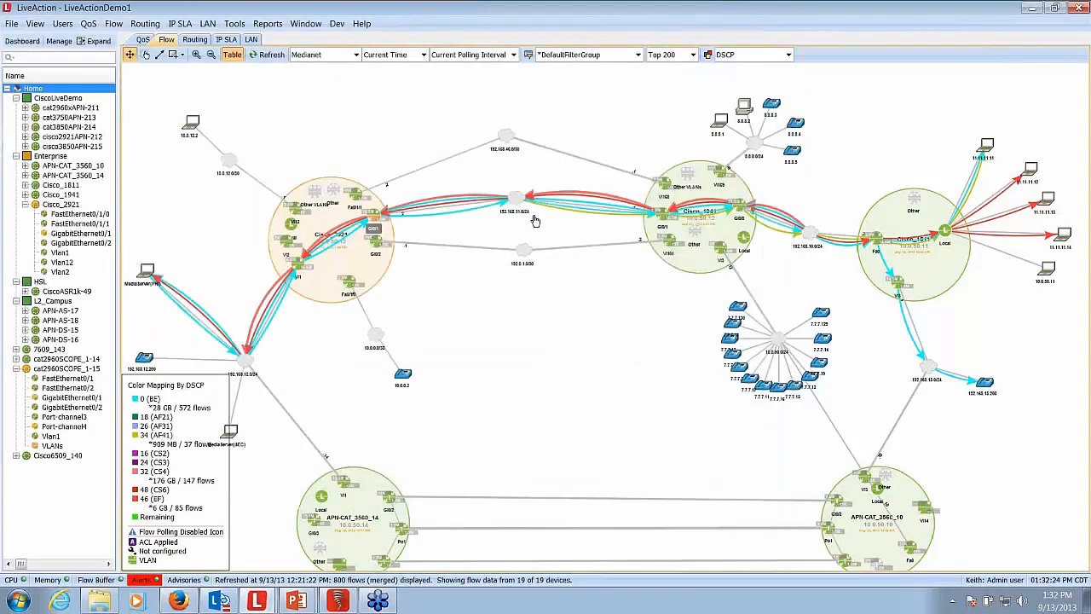
- Run a Top Analysis flow report for Cisco_2921 with the Medianet flow type, review its results, and close the report
left_click(271, 24)
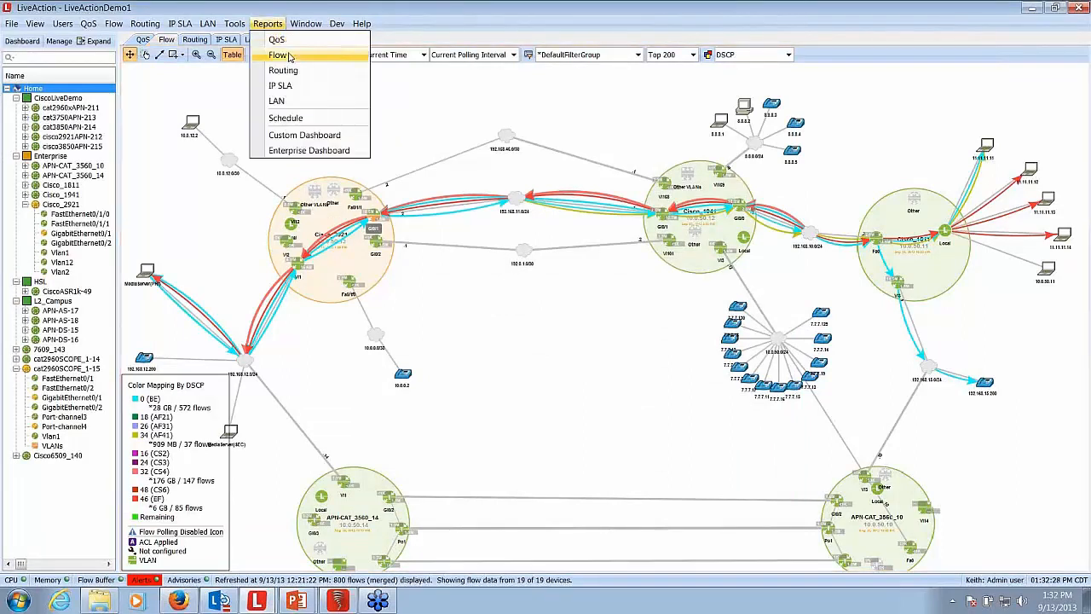
left_click(279, 54)
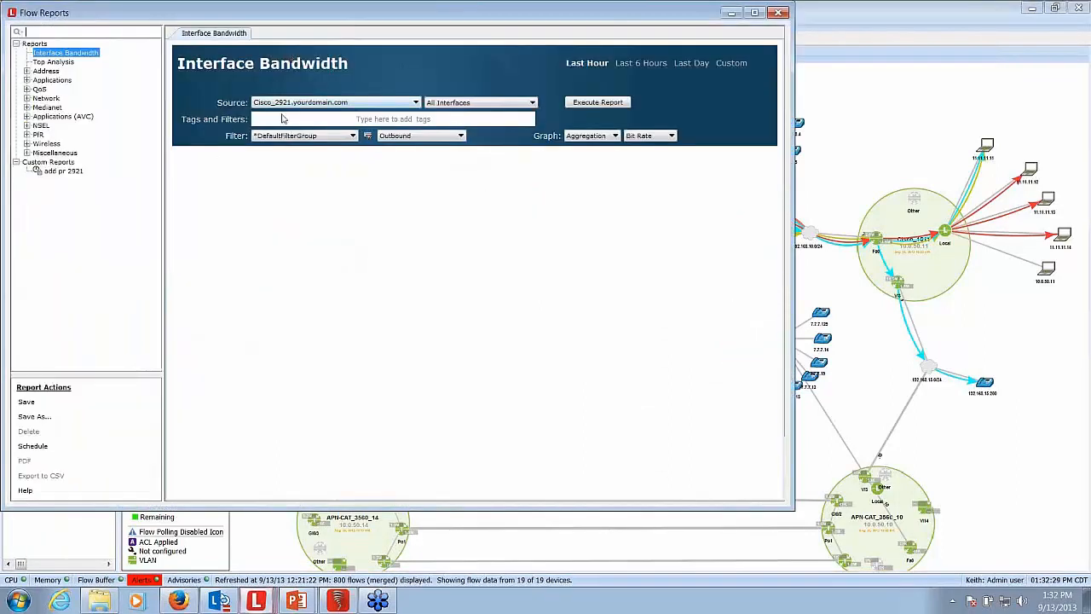
left_click(51, 63)
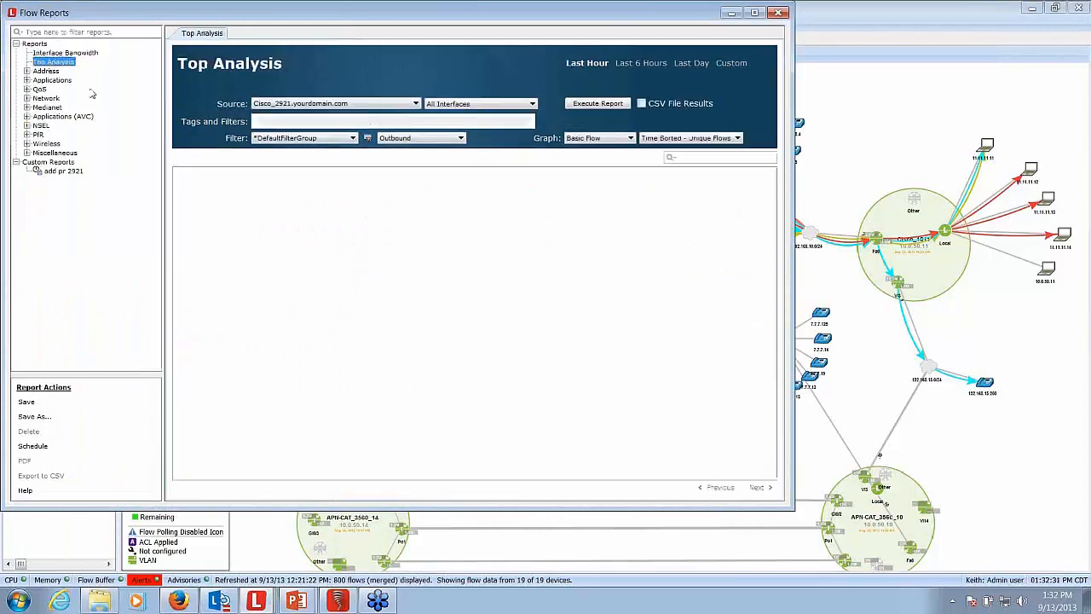
left_click(631, 139)
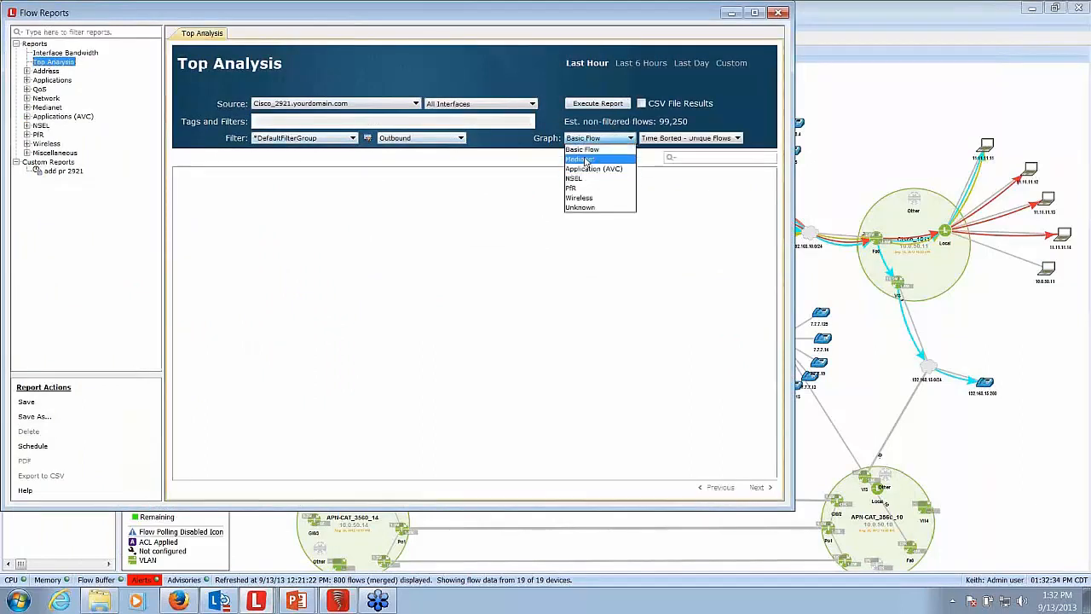
left_click(585, 160)
left_click(596, 104)
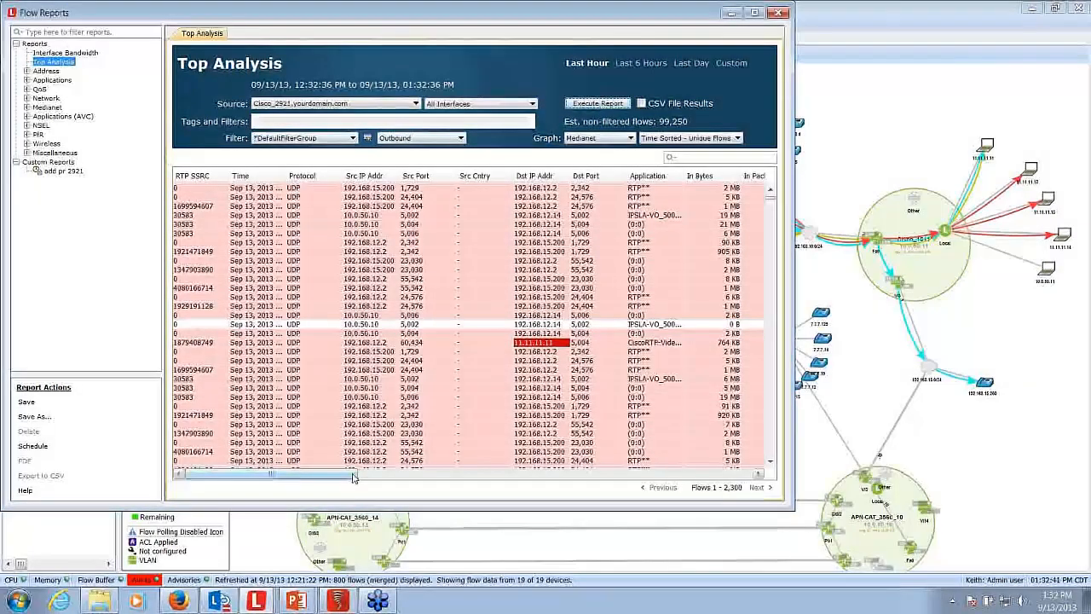
mouse_move(354, 478)
left_mouse_down()
mouse_move(718, 474)
mouse_move(358, 477)
left_mouse_up()
left_click(782, 15)
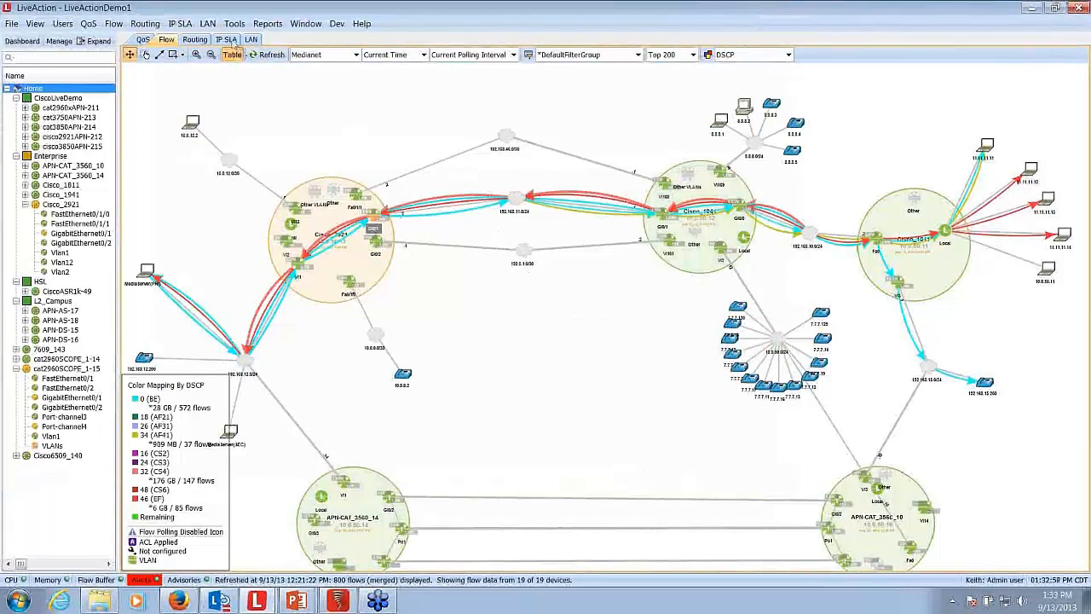
- Show the IP SLA tests on the topology and bring up the IP SLA dashboard
left_click(227, 40)
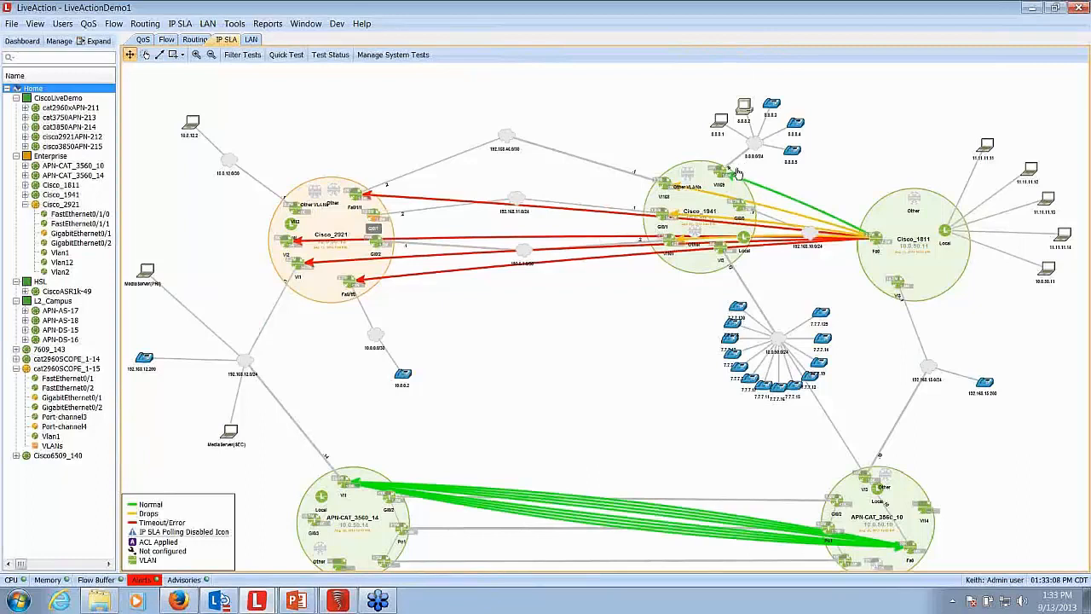
mouse_move(714, 199)
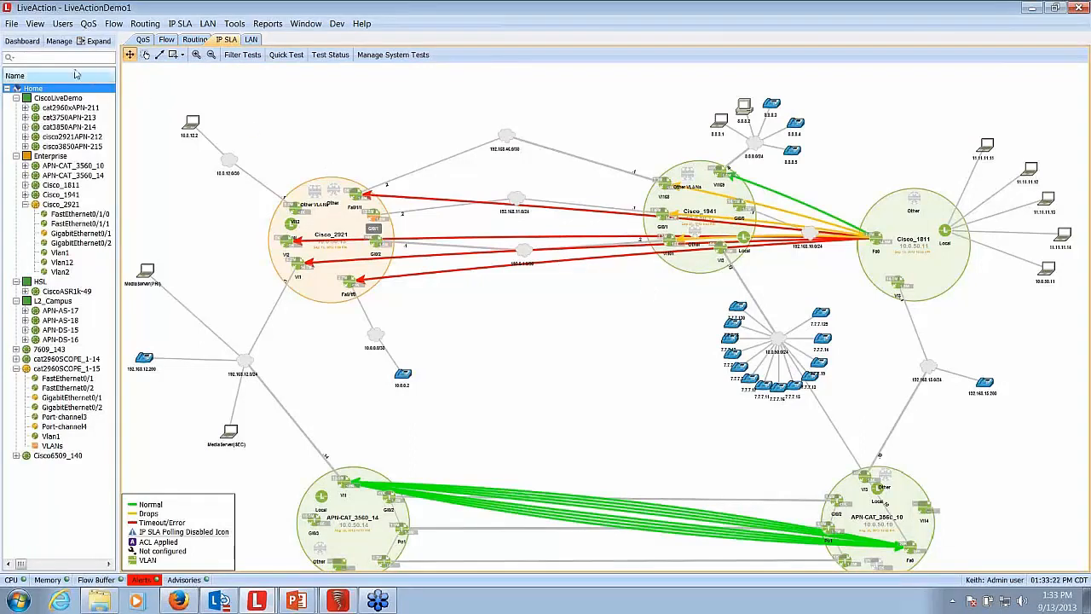
left_click(23, 41)
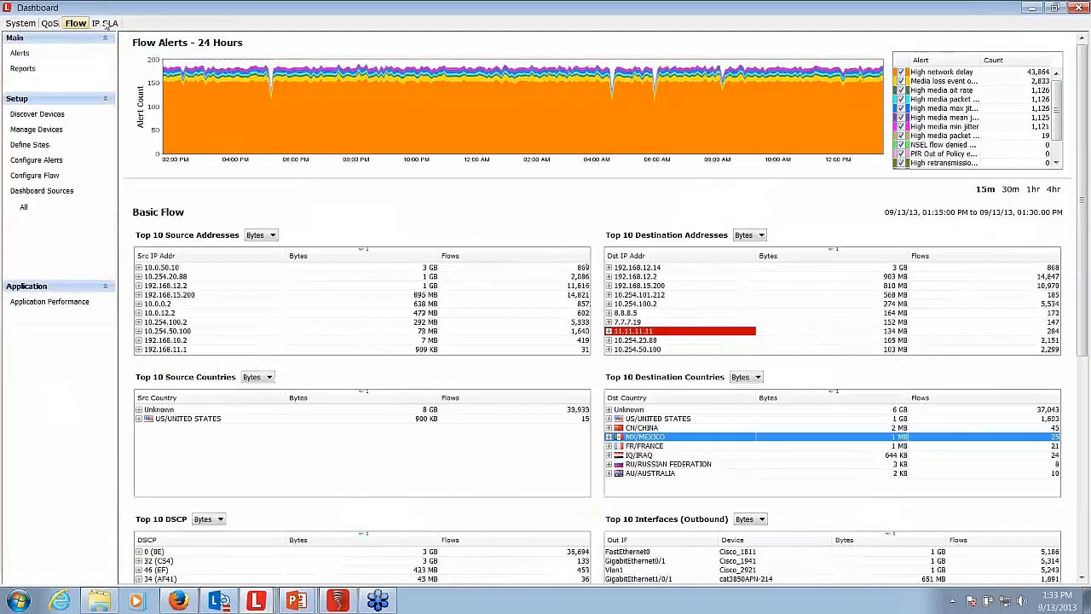
left_click(106, 24)
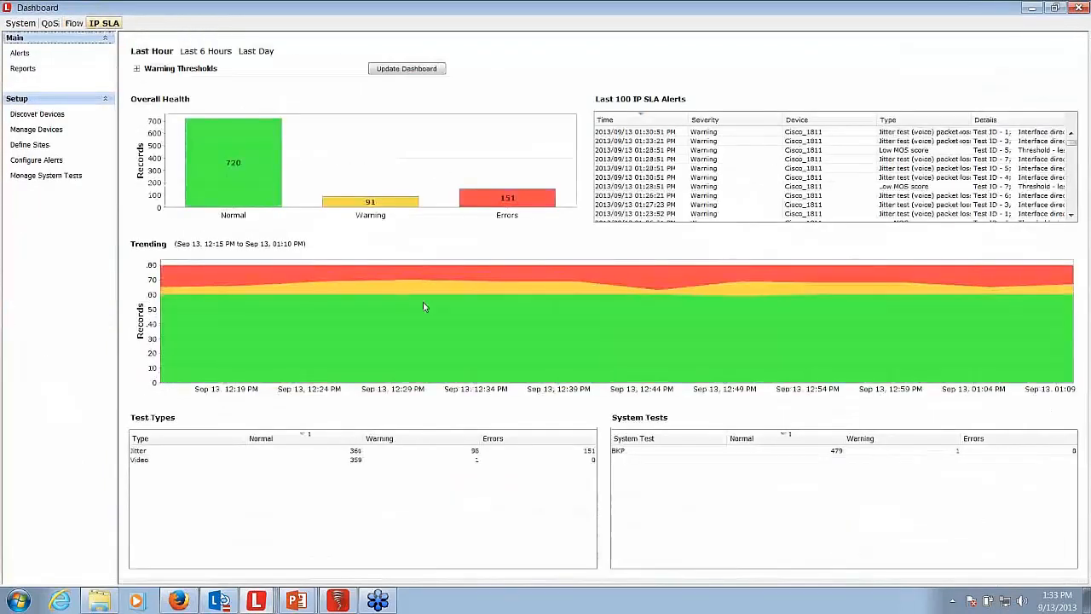
- Drill down from the dashboard's Overall Health chart to the single test time series of Cisco_1811's jitter test with ID 5
right_click(529, 217)
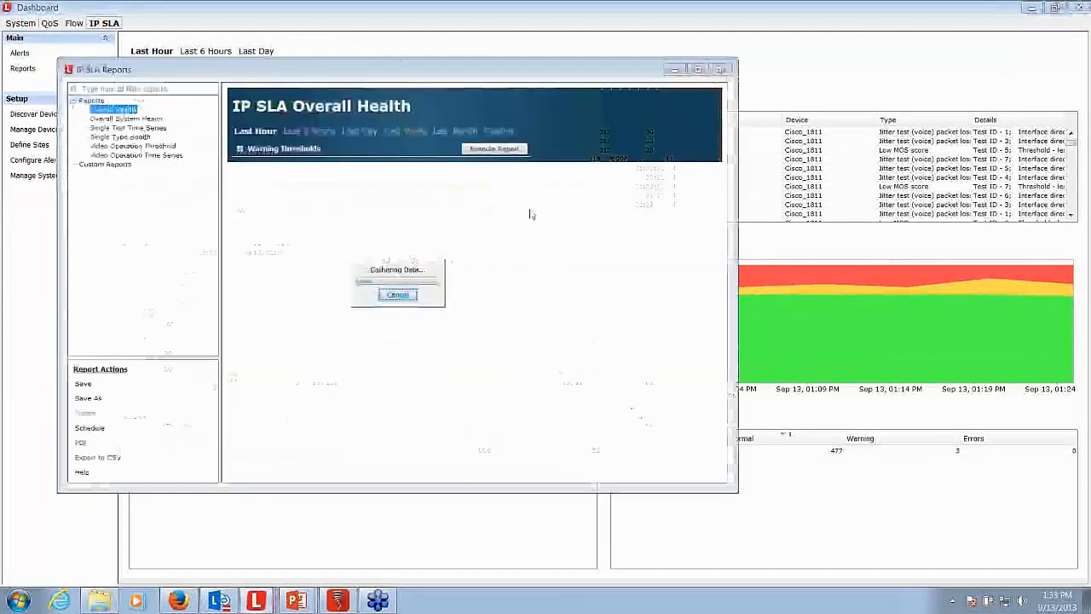
left_click(379, 215)
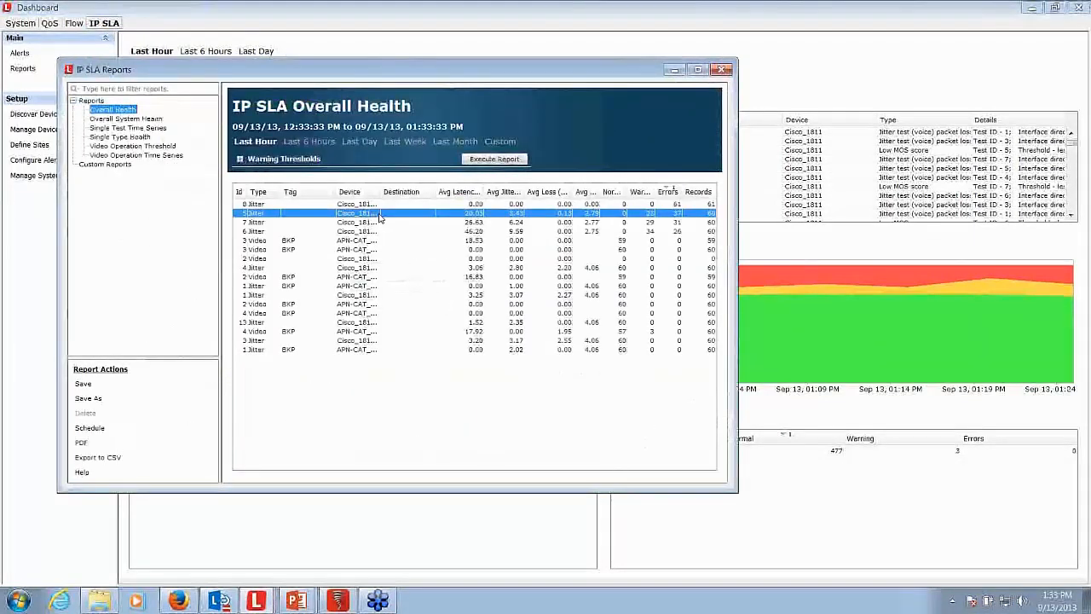
right_click(381, 218)
left_click(410, 225)
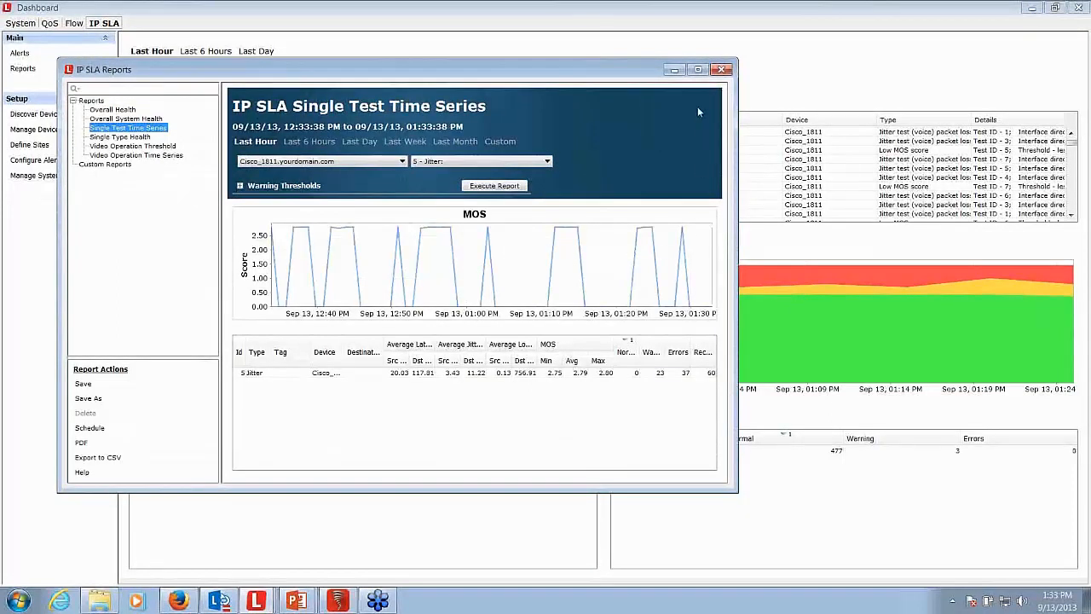
- Close both IP SLA reports and minimize the dashboard to return to the IP SLA topology
left_click(723, 70)
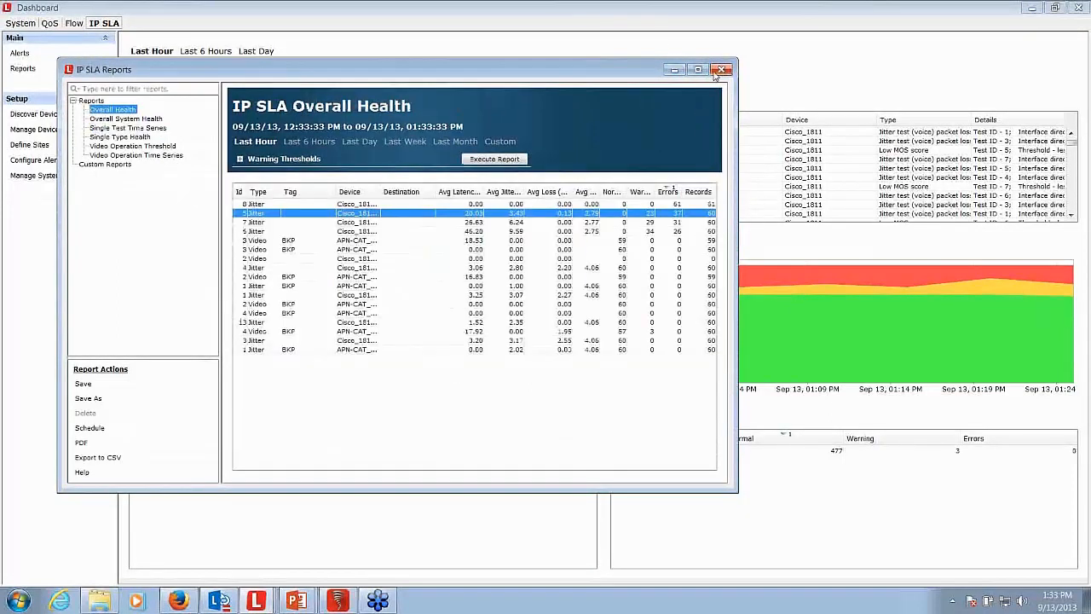
left_click(723, 70)
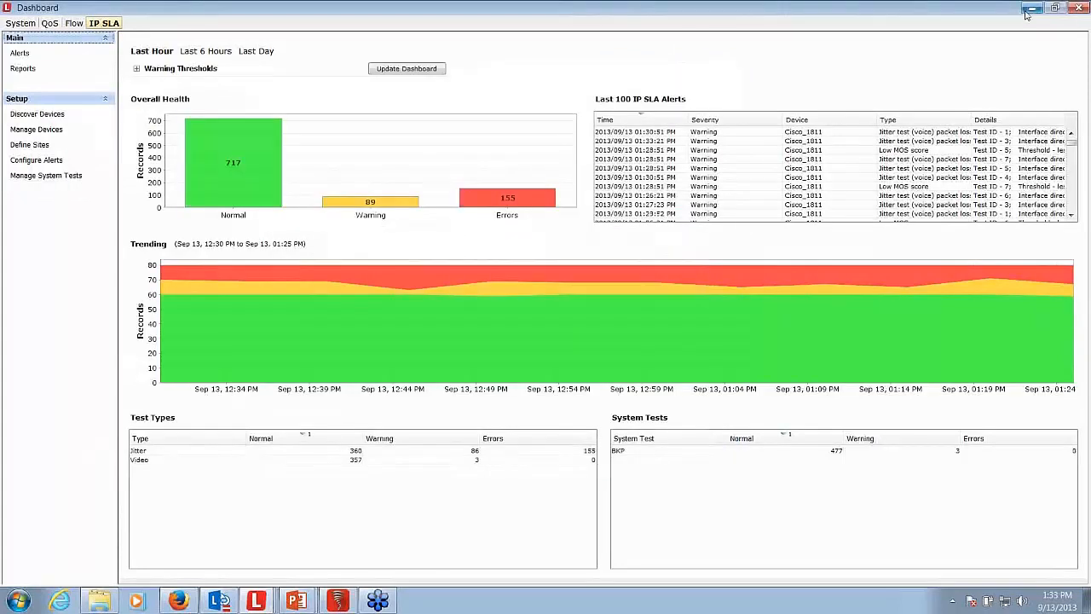
left_click(1030, 9)
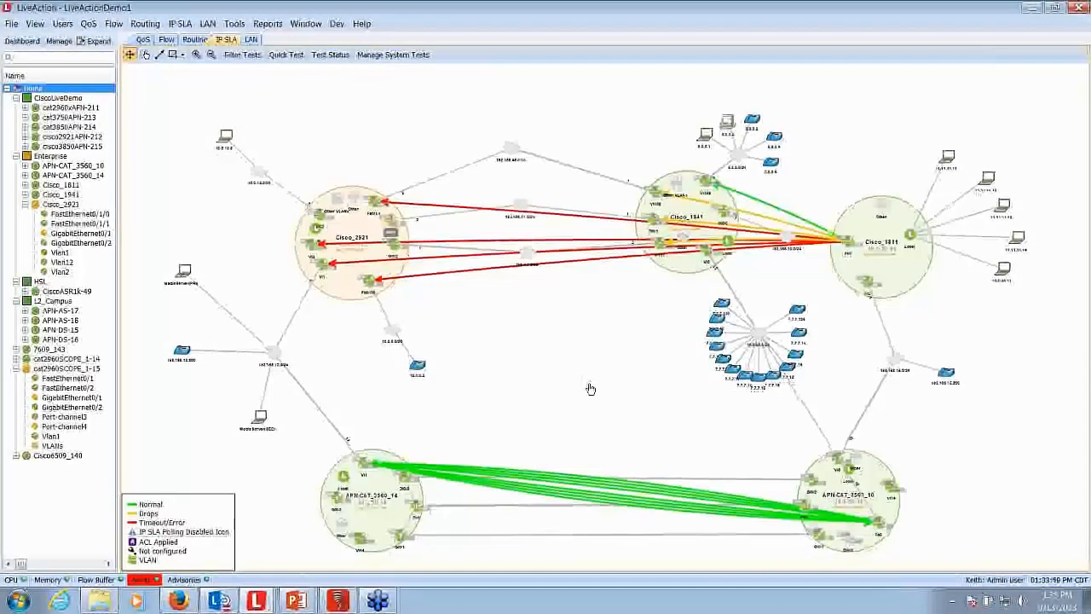
- Examine the details of the IP SLA video tests between APN-CAT_3560_14 and APN-CAT_3560_10
scroll(590, 389, "up", 1)
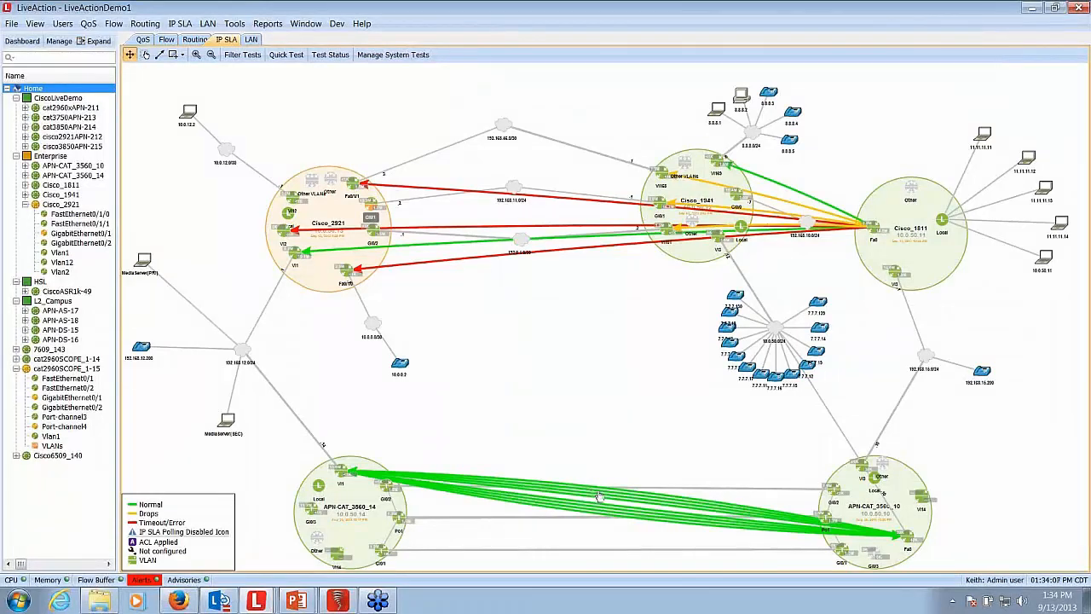
mouse_move(603, 492)
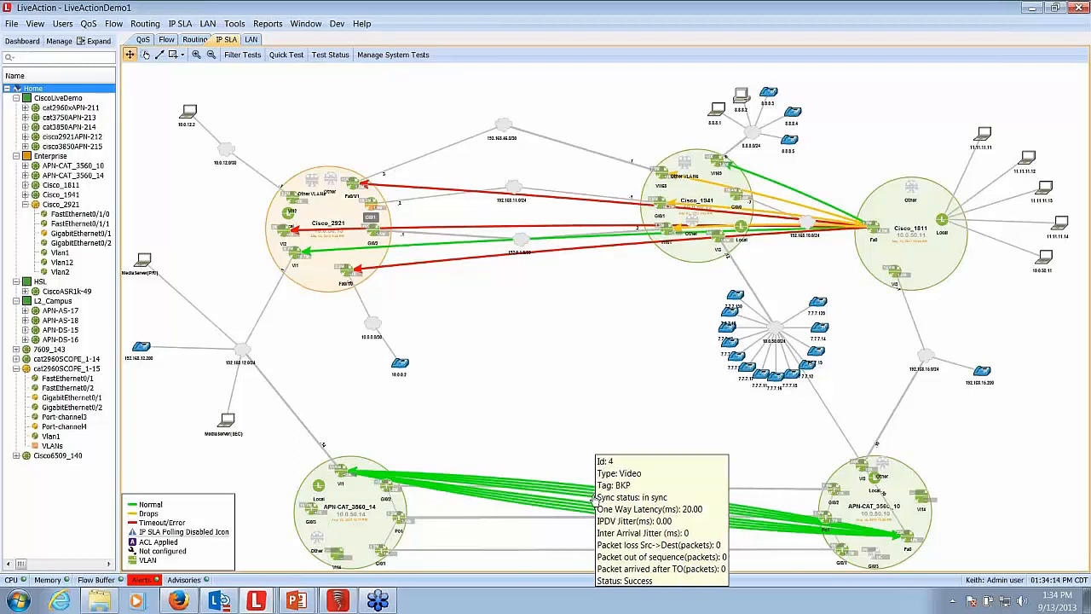
mouse_move(348, 506)
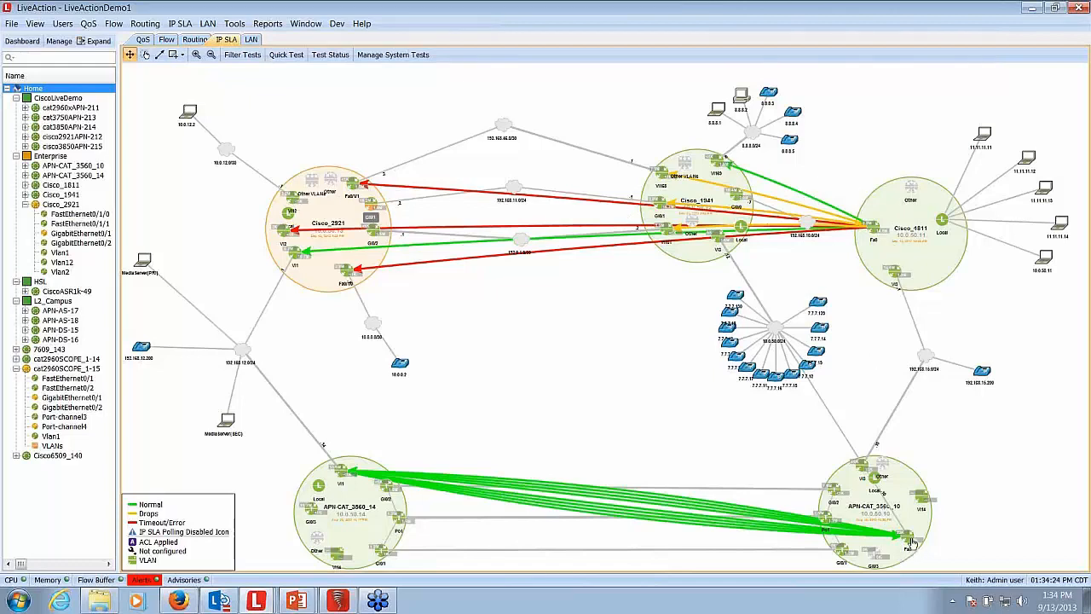
mouse_move(909, 542)
- Open the BKP system test for editing and advance through its test types to the network topology settings
left_click(392, 57)
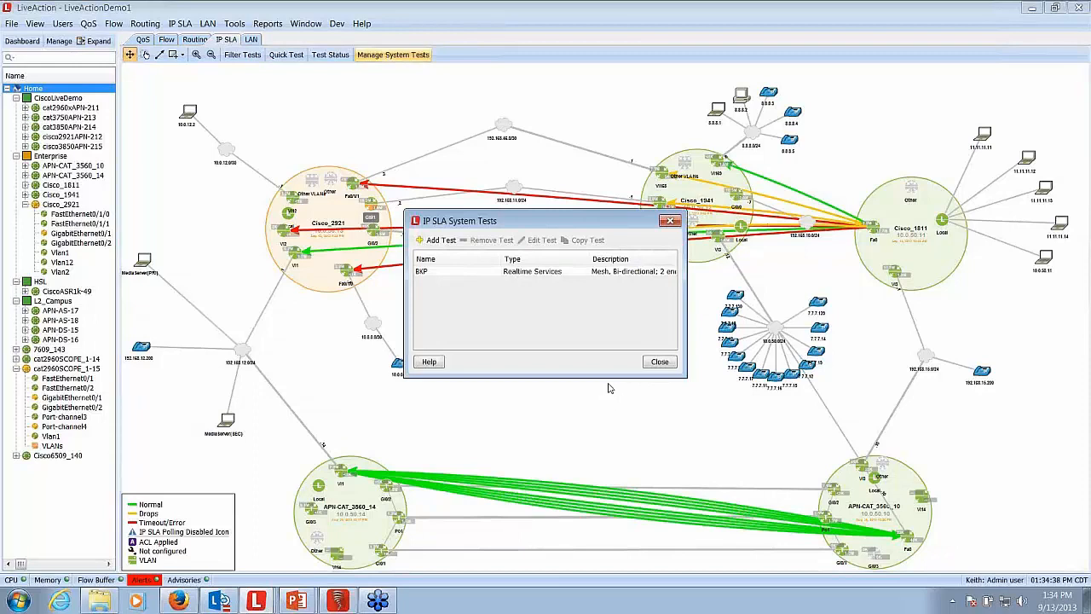
left_click(546, 271)
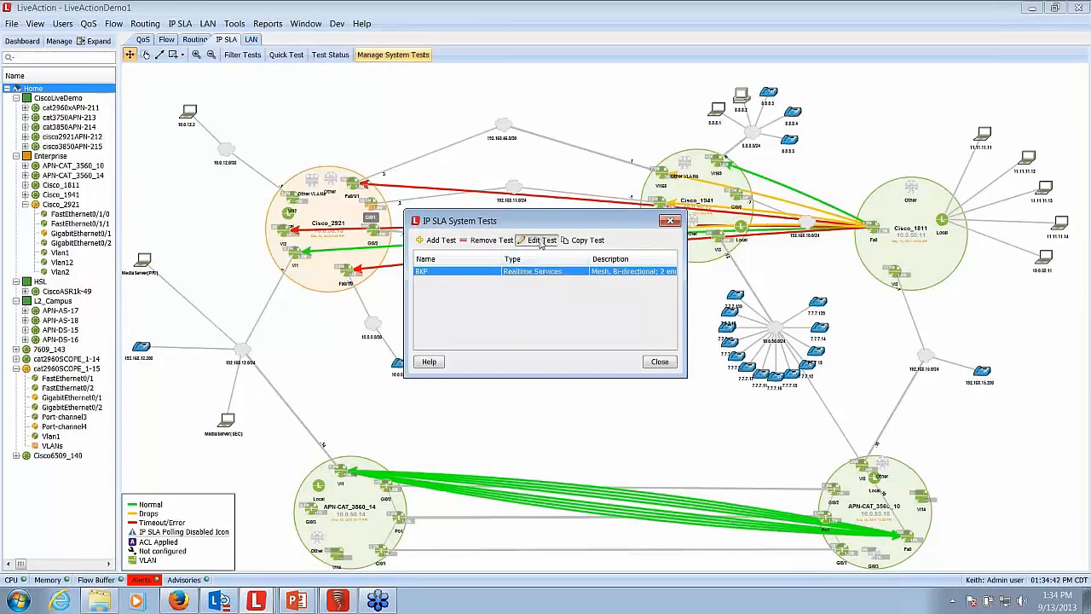
left_click(541, 241)
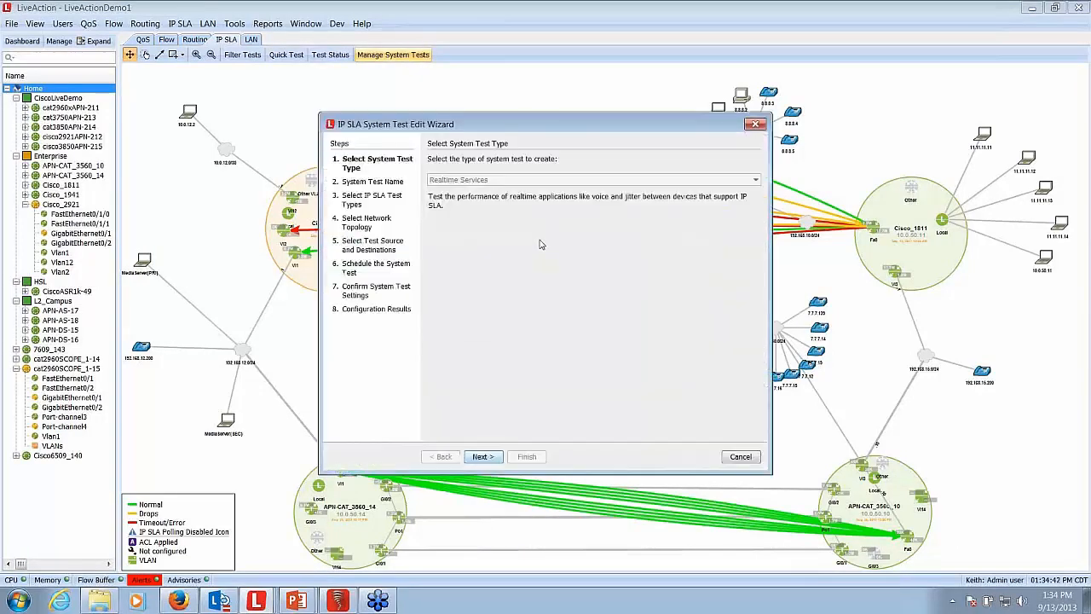
left_click(483, 457)
left_click(484, 457)
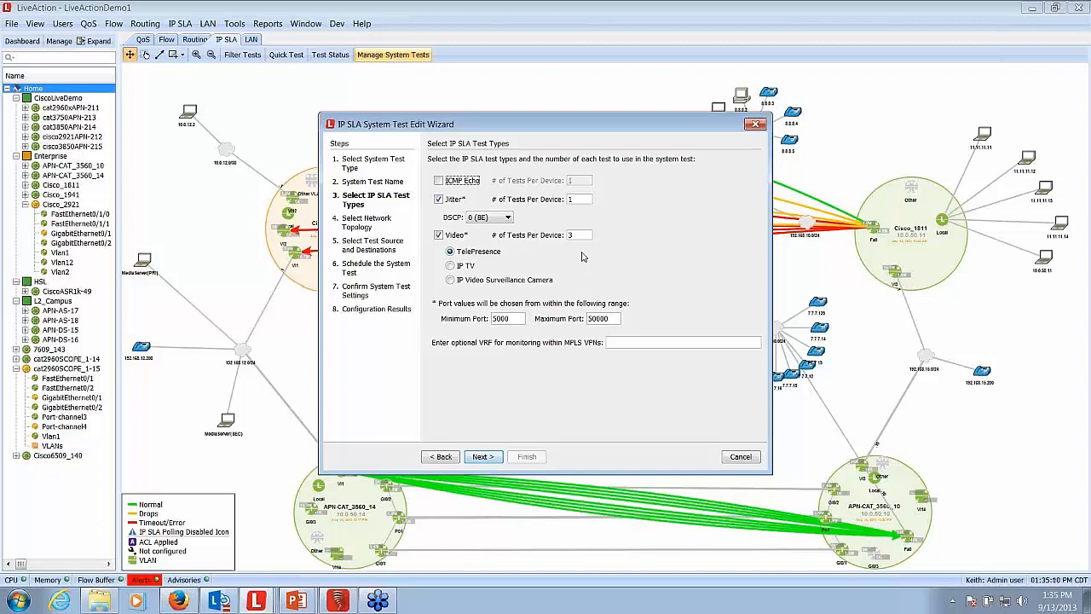
left_click(491, 458)
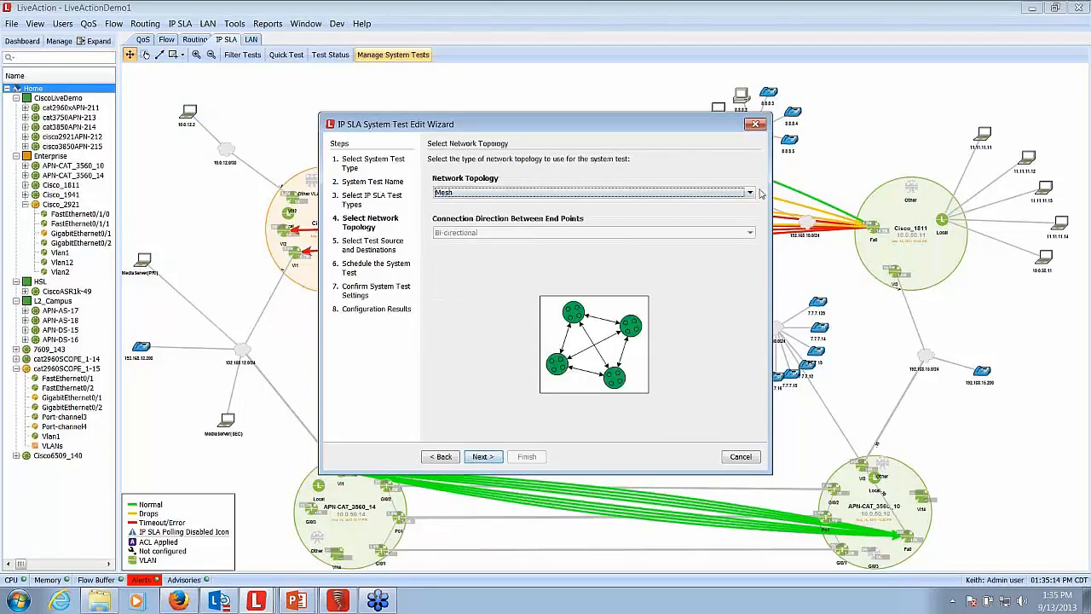
- Try the Hub and Spoke network topology for the system test and set it back to Mesh
left_click(750, 193)
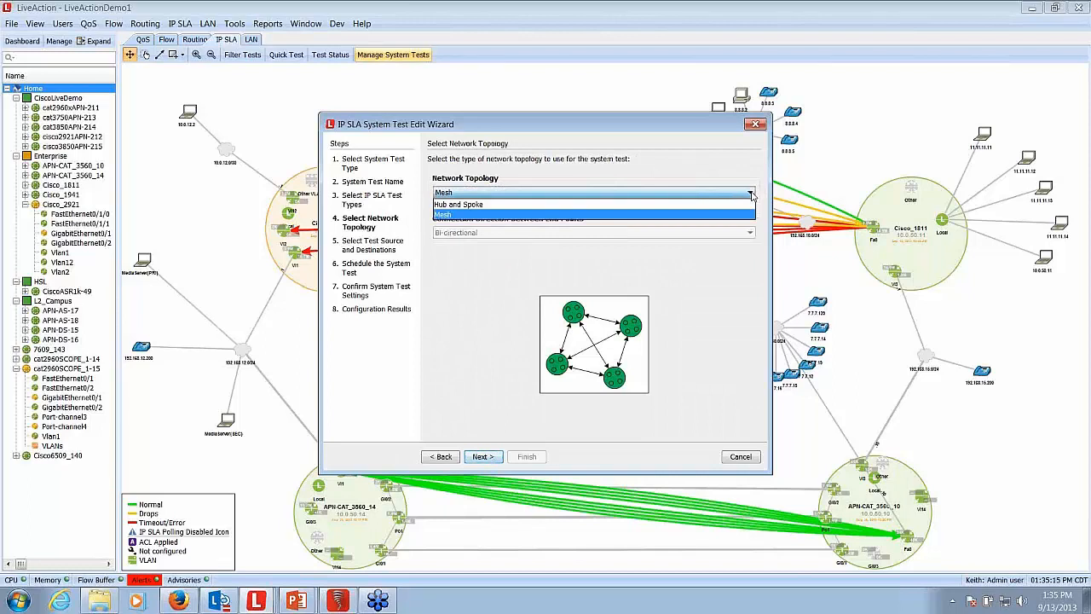
left_click(649, 206)
left_click(750, 193)
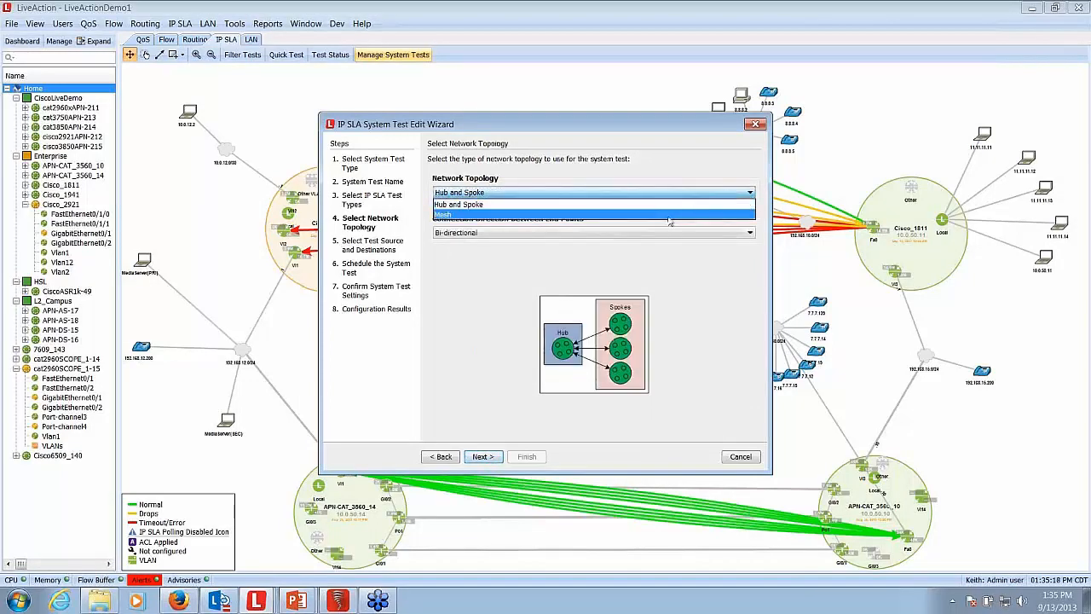
left_click(669, 215)
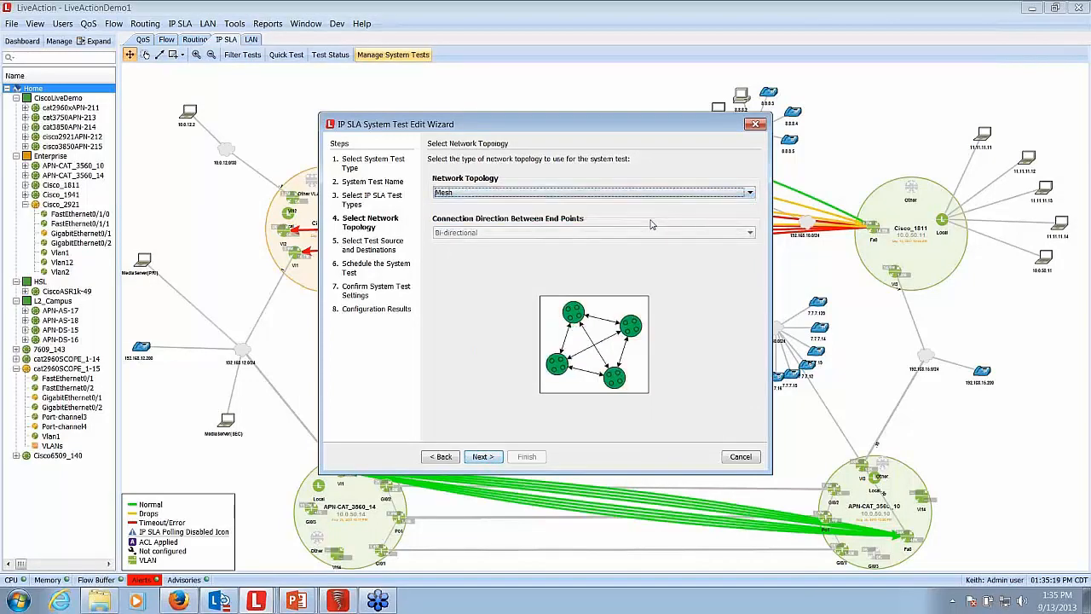
- Check the available mesh devices of the BKP system test and advance past its schedule to the settings confirmation
left_click(483, 457)
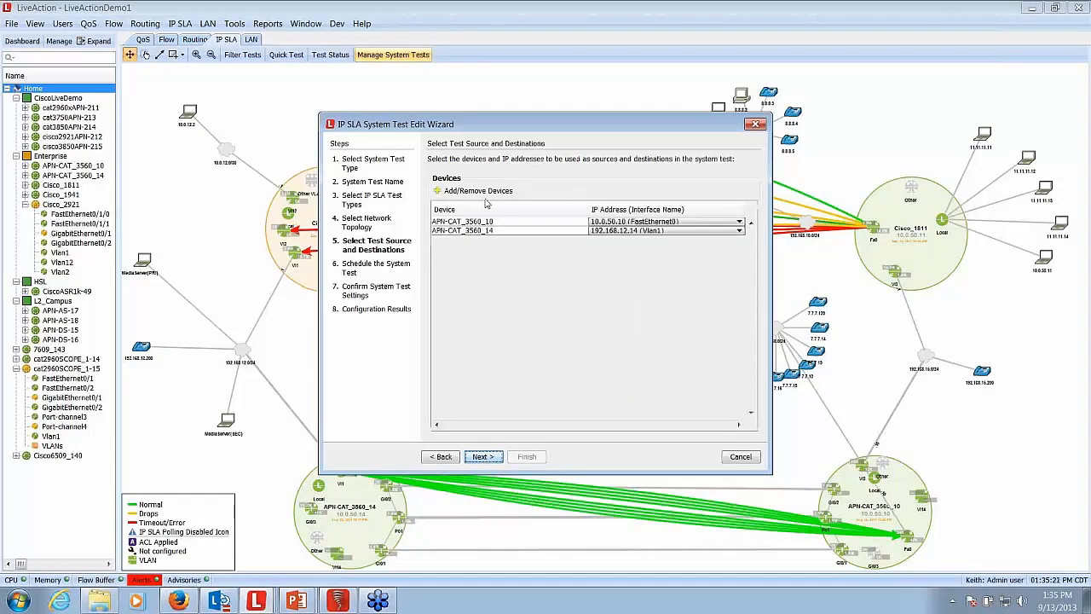
left_click(482, 194)
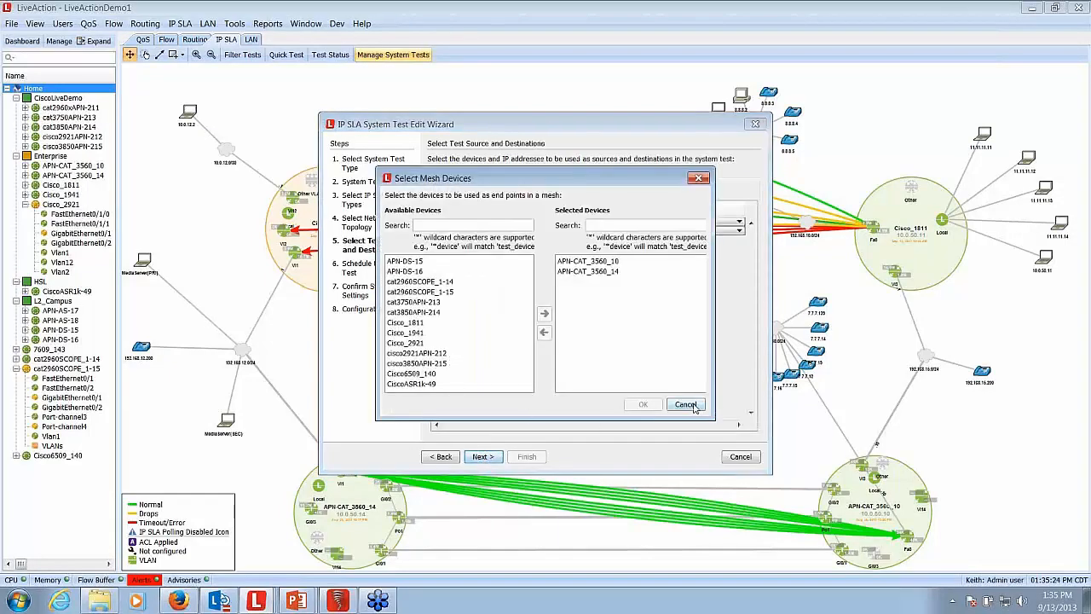
left_click(695, 409)
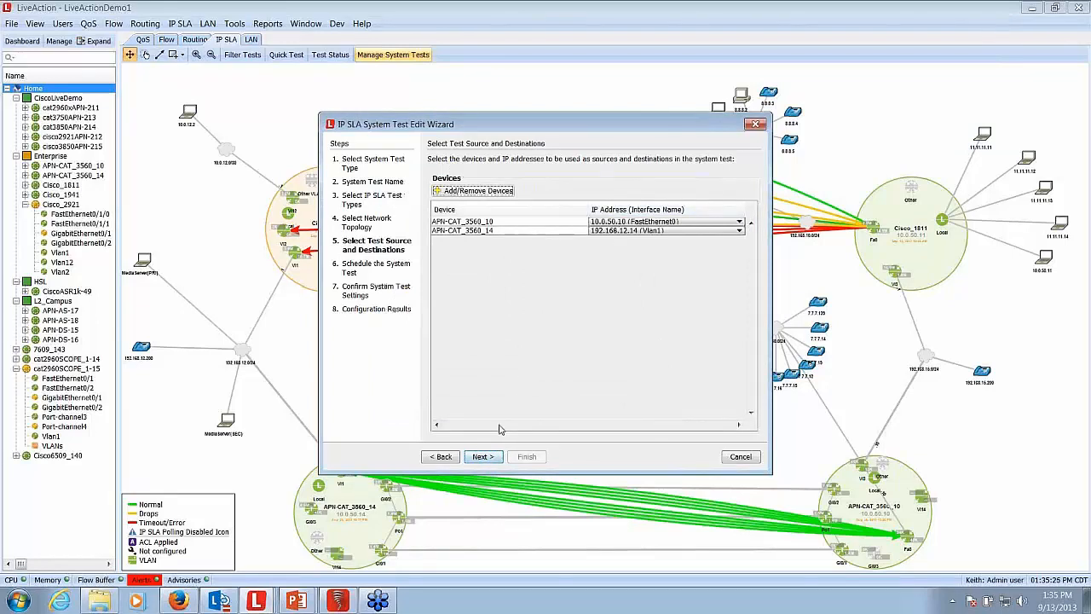
left_click(483, 457)
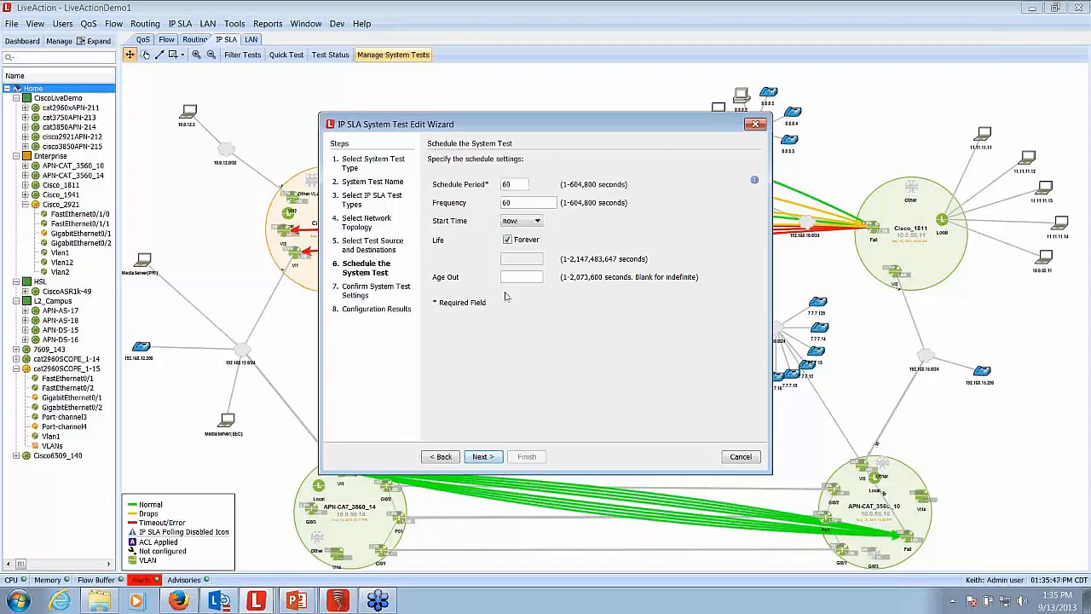
left_click(482, 456)
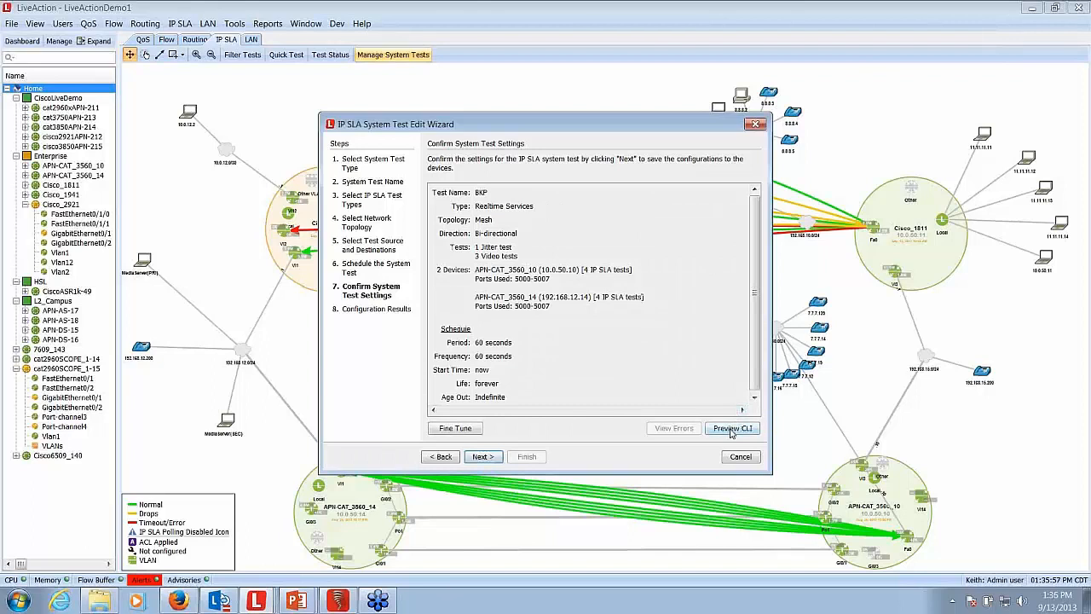
- Preview the CLI commands of the BKP system test, then cancel the edit and close the system tests list
left_click(732, 431)
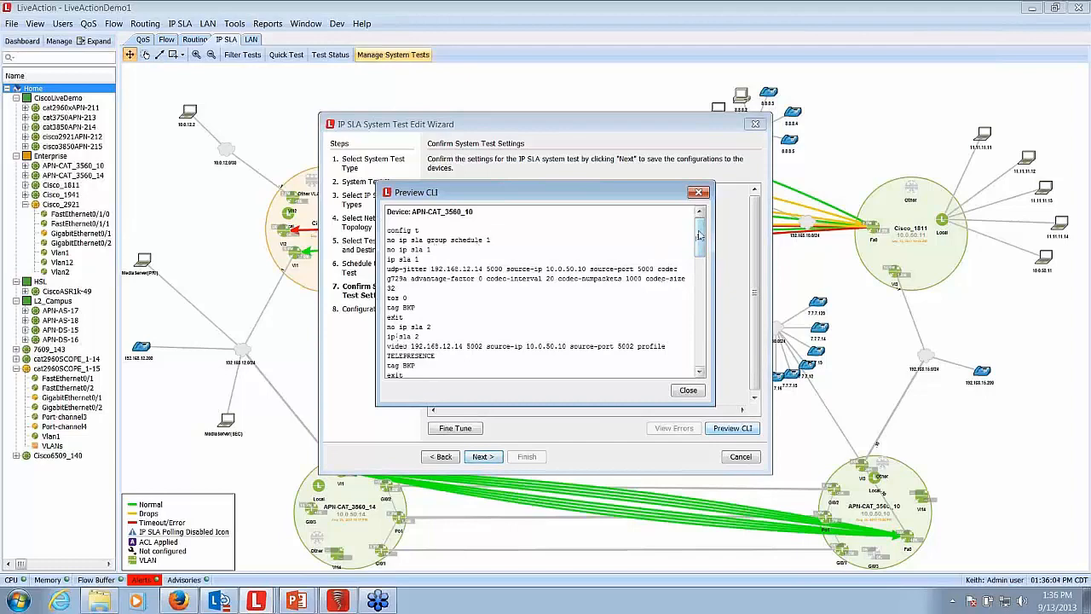
left_click_drag(699, 236, 699, 265)
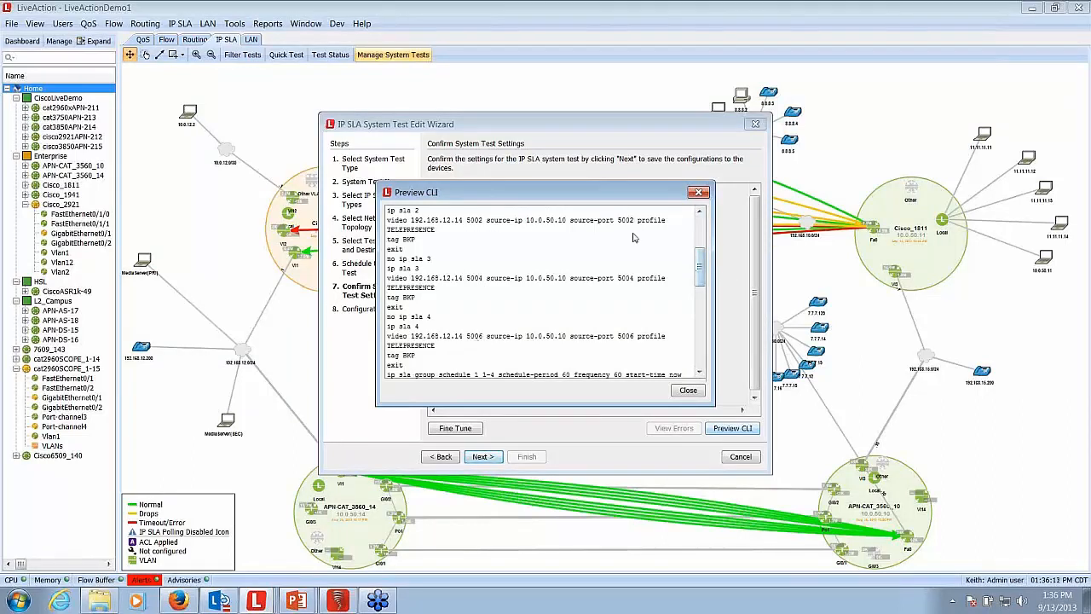
left_click_drag(699, 267, 703, 233)
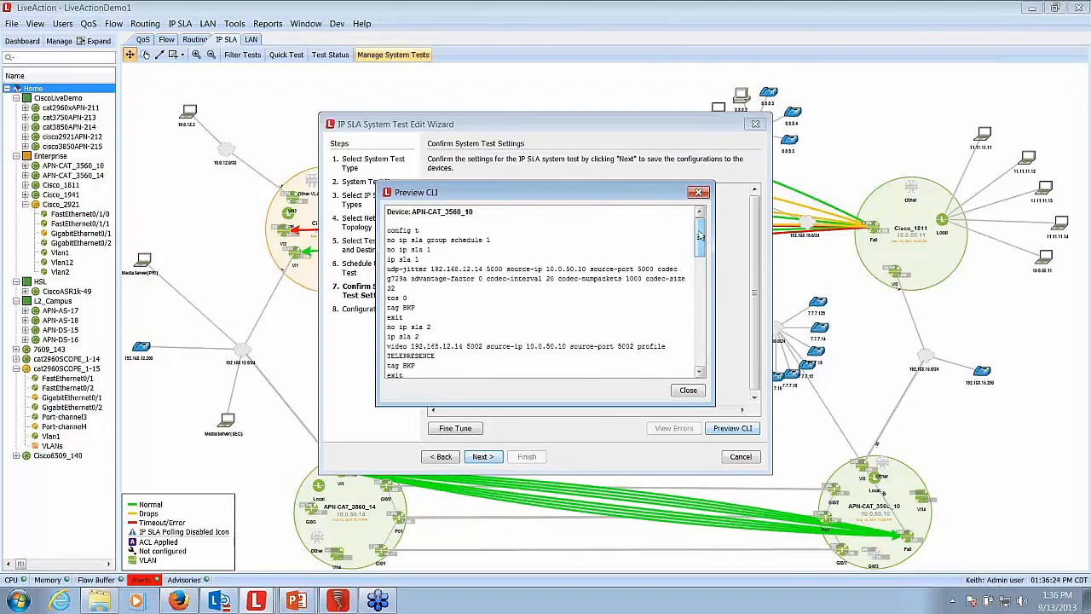
left_click_drag(700, 234, 696, 362)
left_click(688, 390)
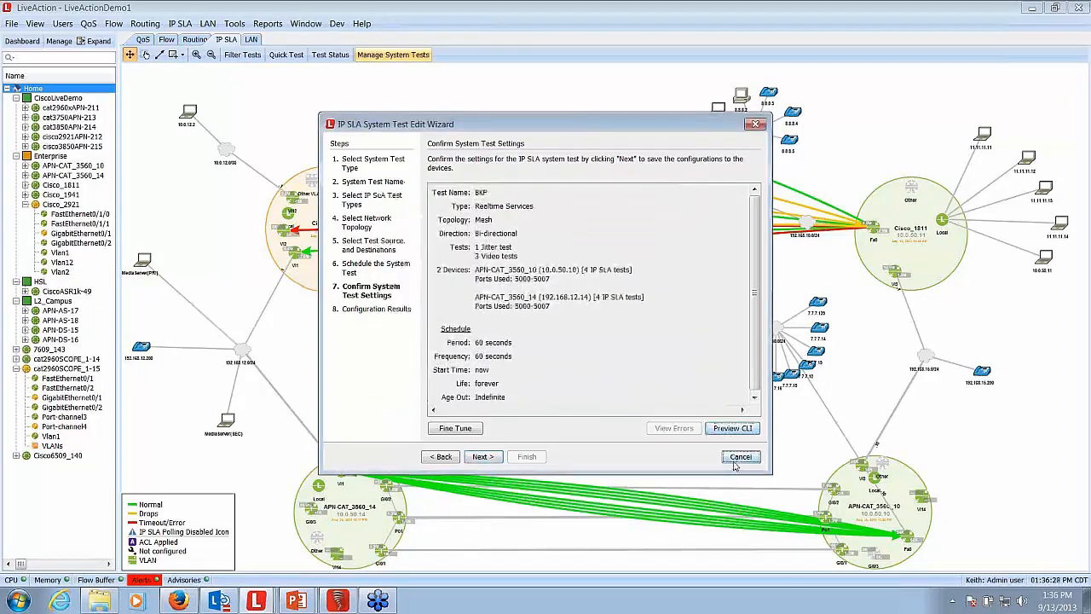
left_click(739, 458)
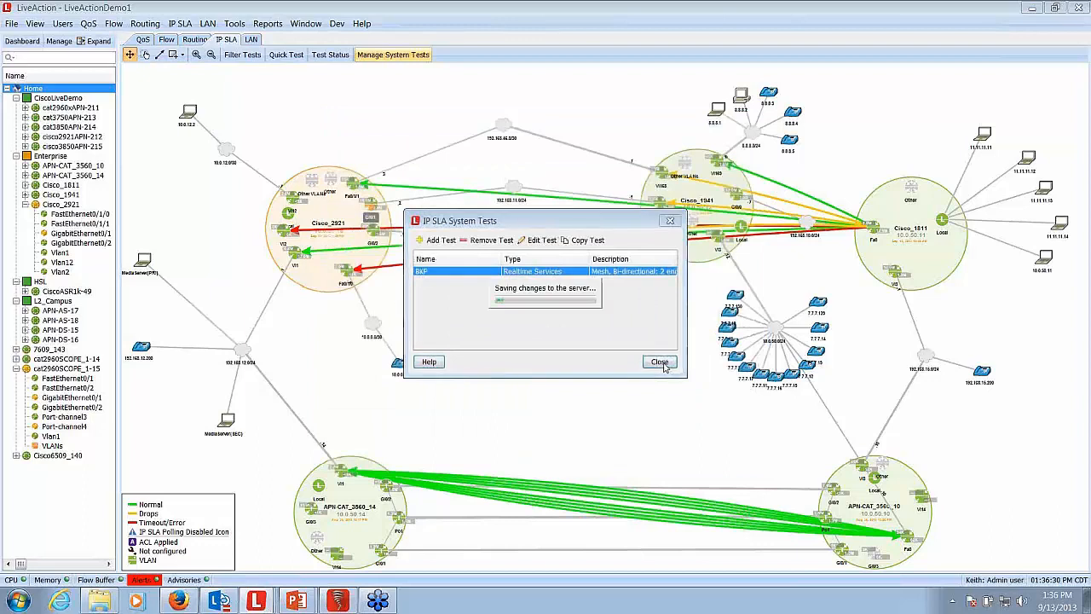
left_click(660, 362)
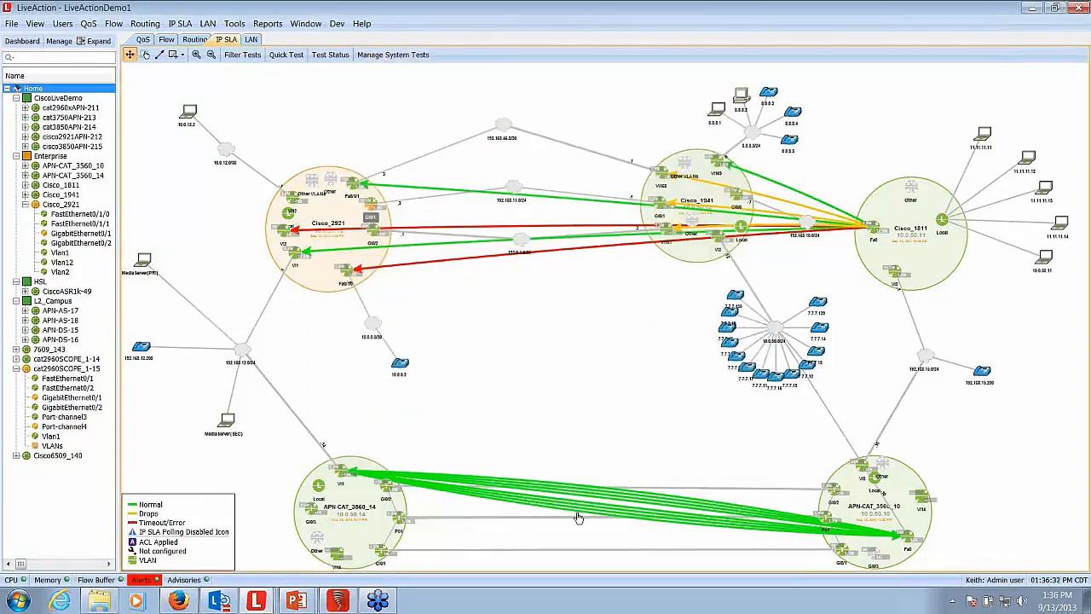
- Run the IP SLA Video Operation Time Series report for all devices over the last hour, view it maximized and close it
left_click(270, 24)
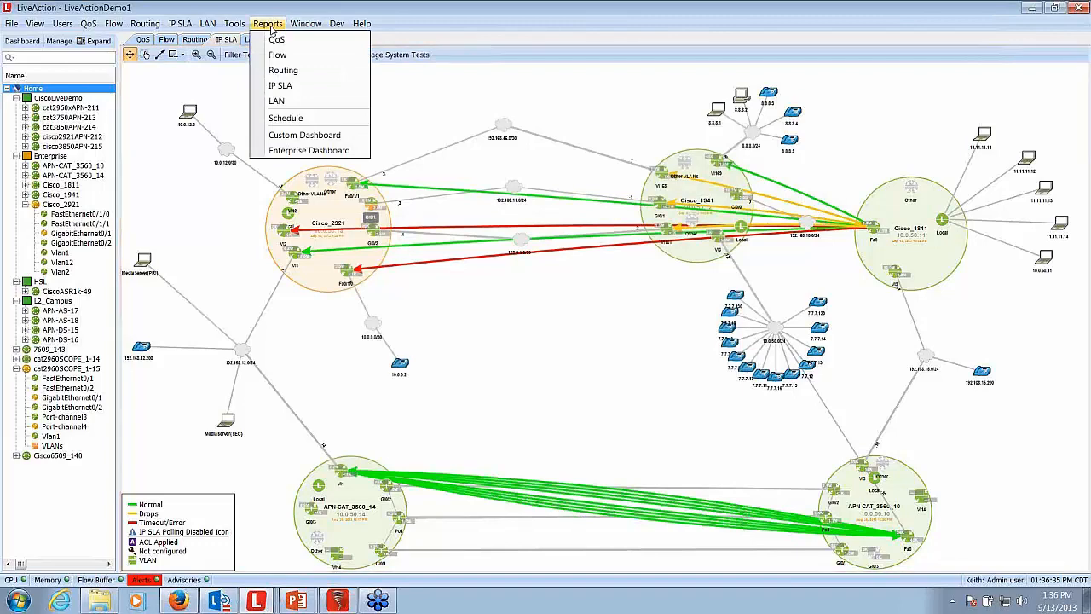
left_click(282, 86)
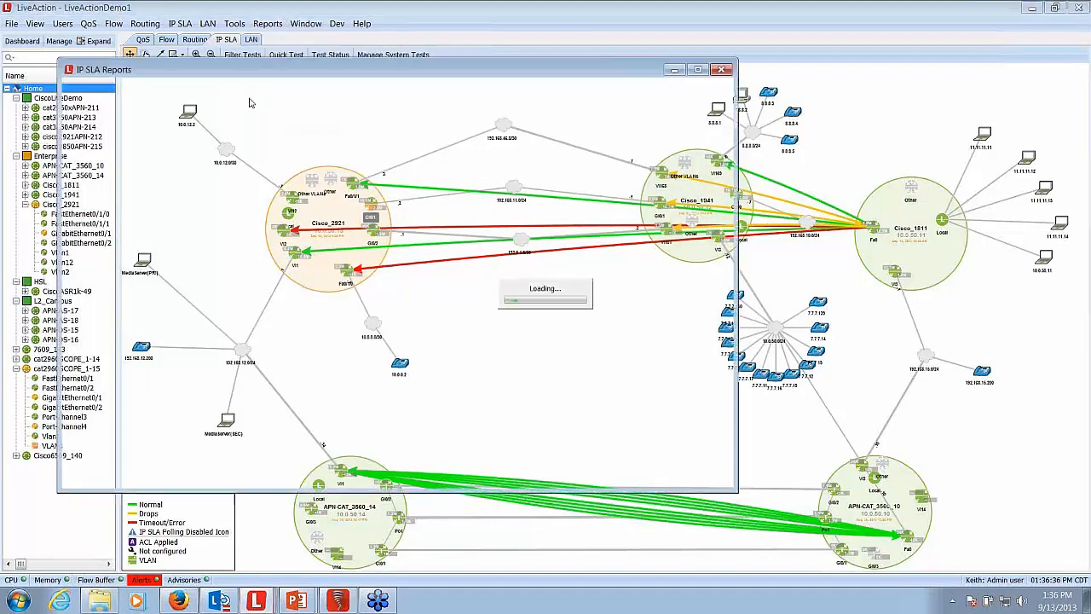
left_click(155, 156)
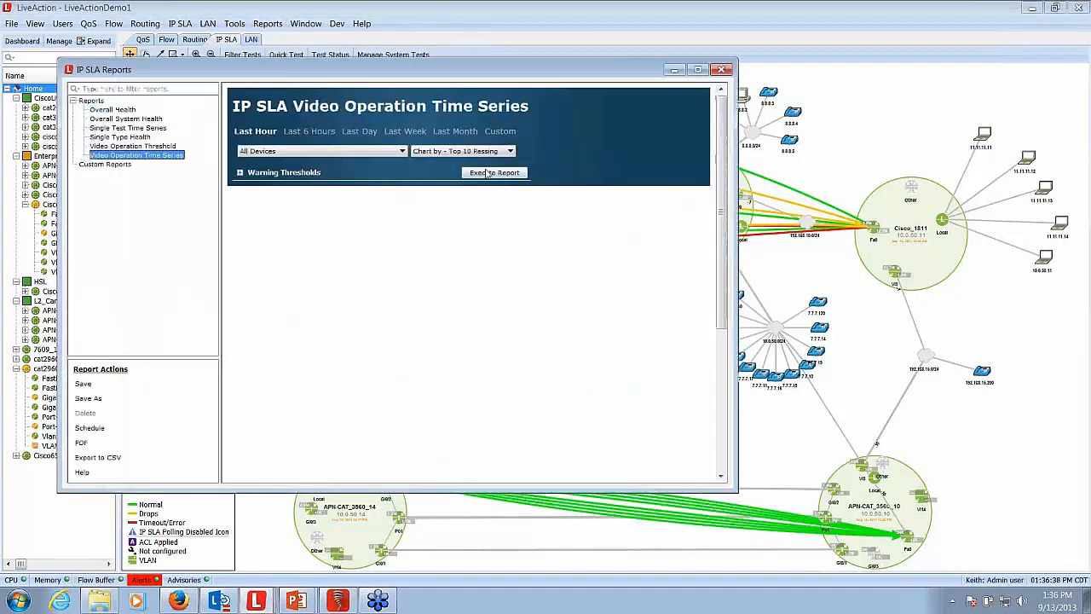
left_click(492, 175)
left_click(699, 70)
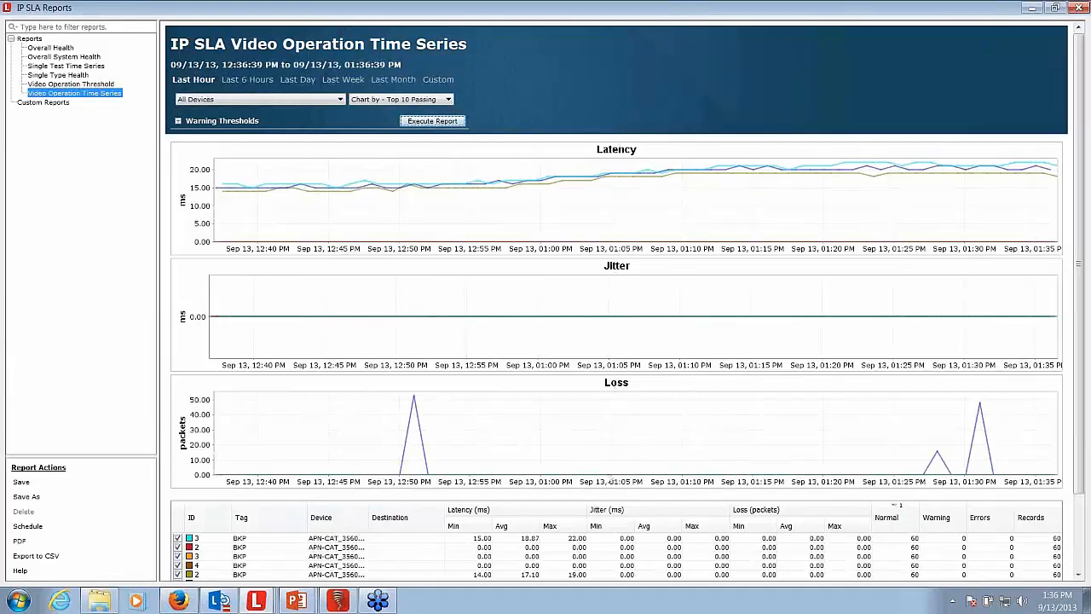
left_click(1079, 9)
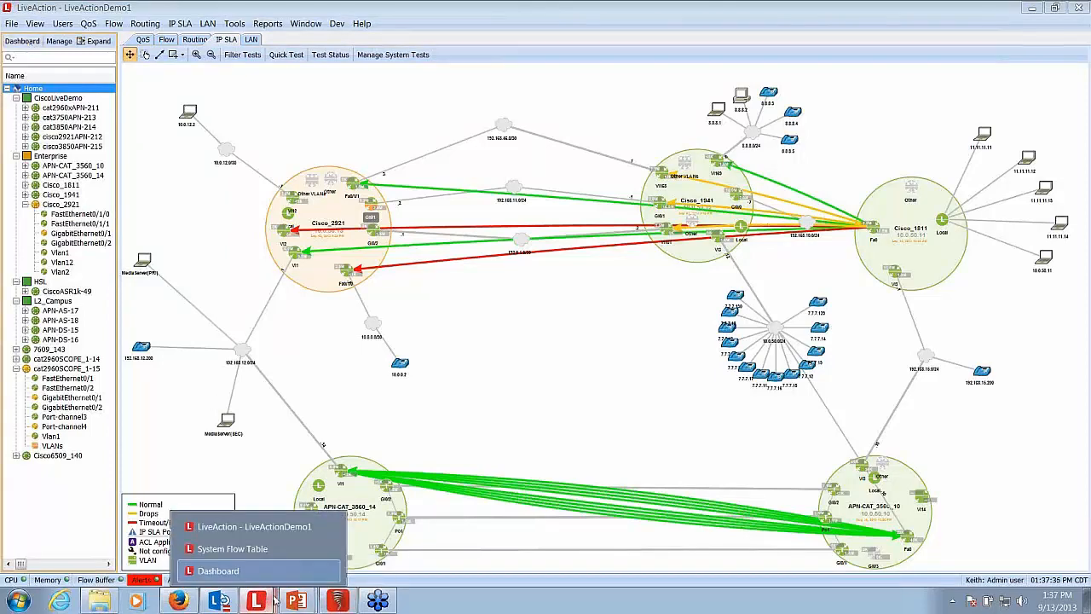
- Open the flow configuration from the dashboard's Flow view and bring up the interface settings of Cisco_2921
left_click(276, 577)
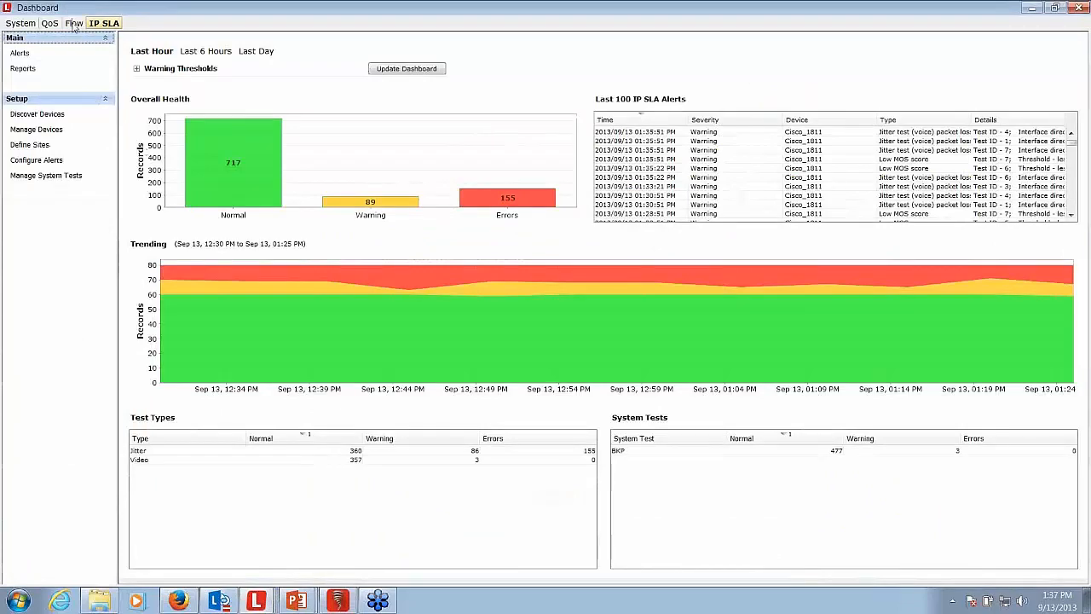
left_click(76, 24)
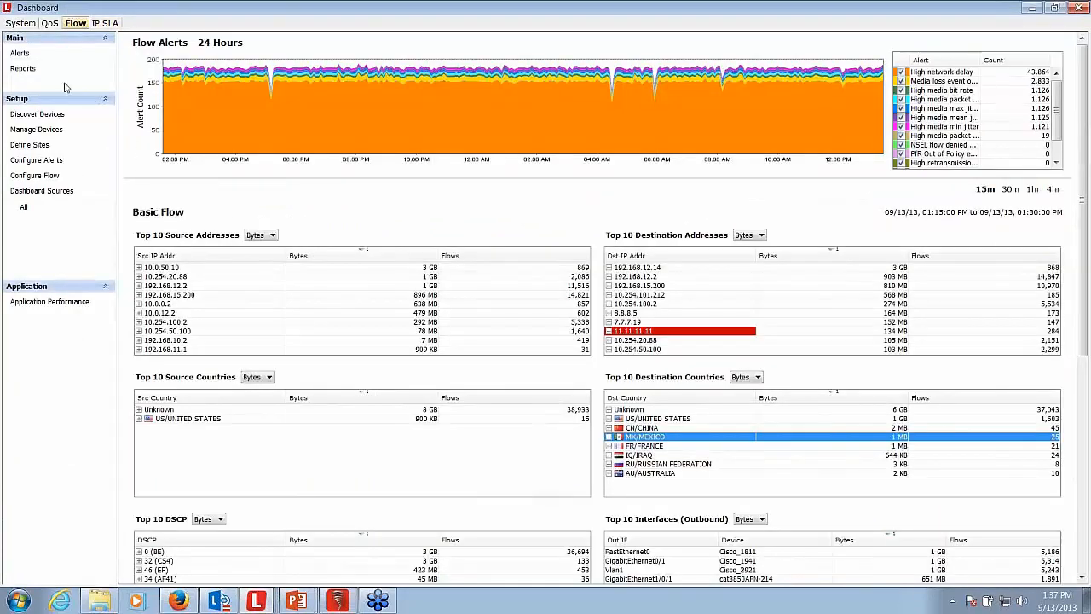
left_click(47, 177)
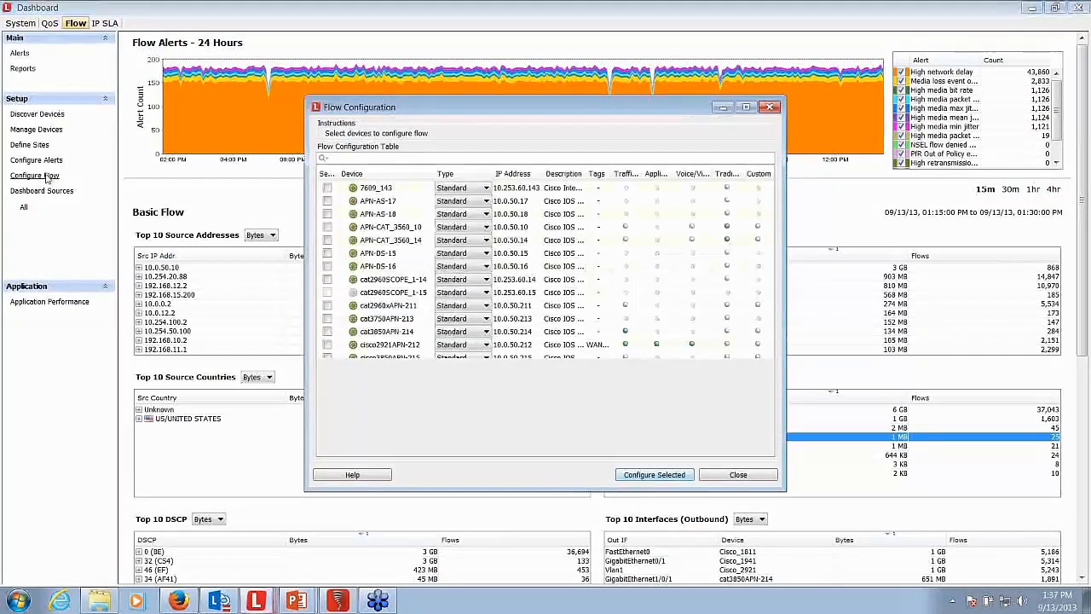
left_click(328, 410)
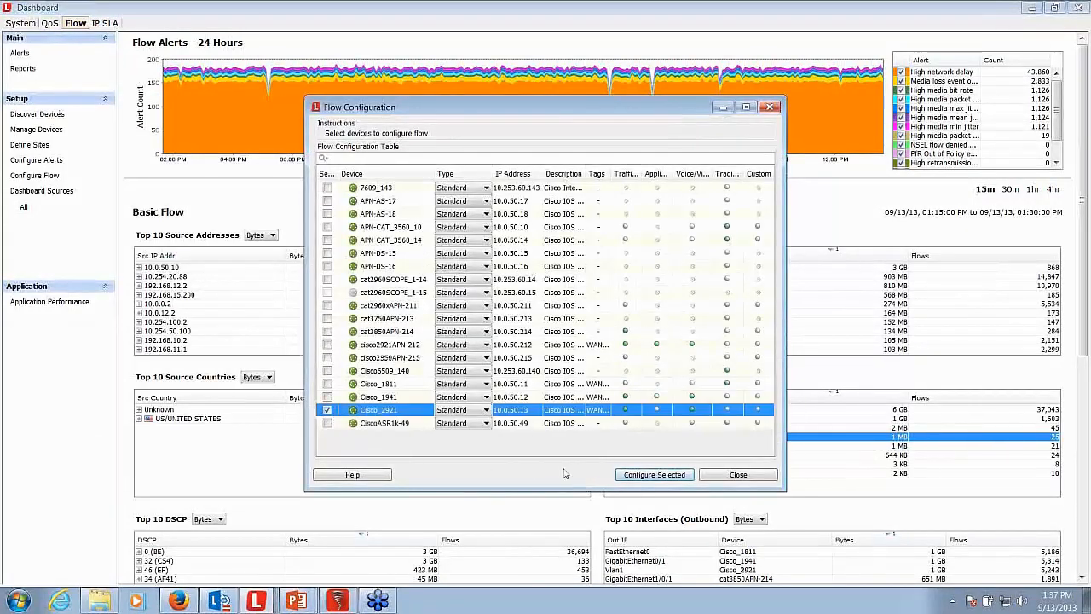
left_click(641, 475)
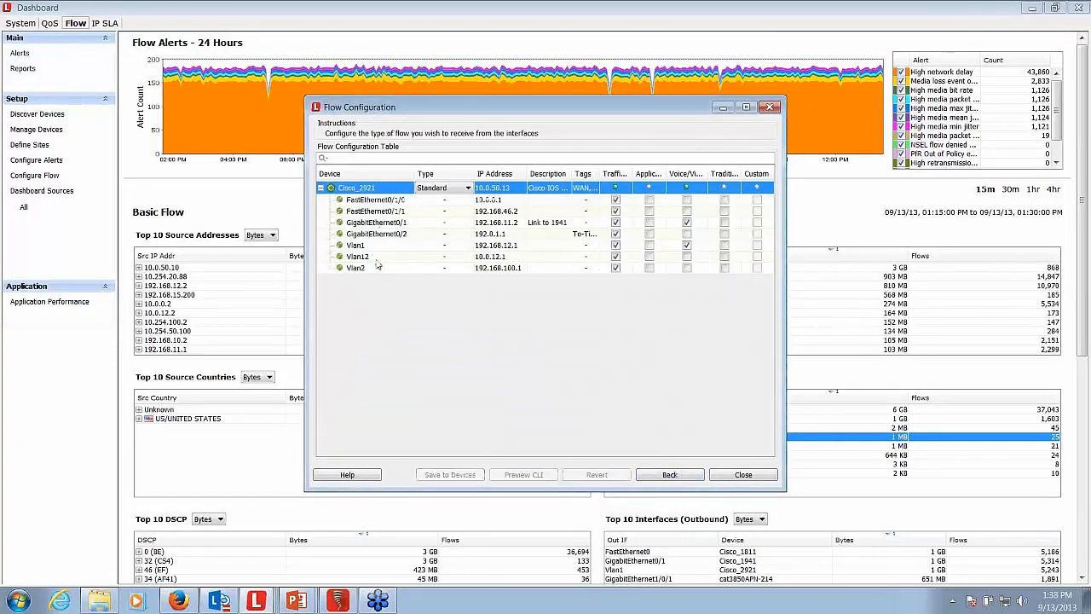
- Enable application flow on FastEthernet0/1/0 of Cisco_2921, preview the resulting CLI commands and close the configuration without saving to the device
left_click(648, 200)
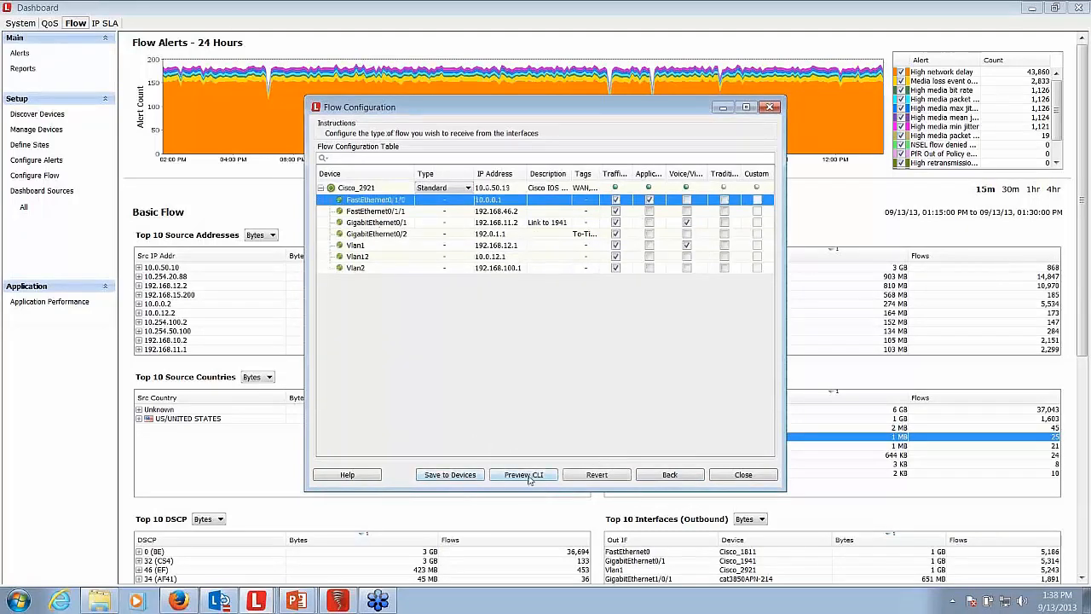
left_click(525, 475)
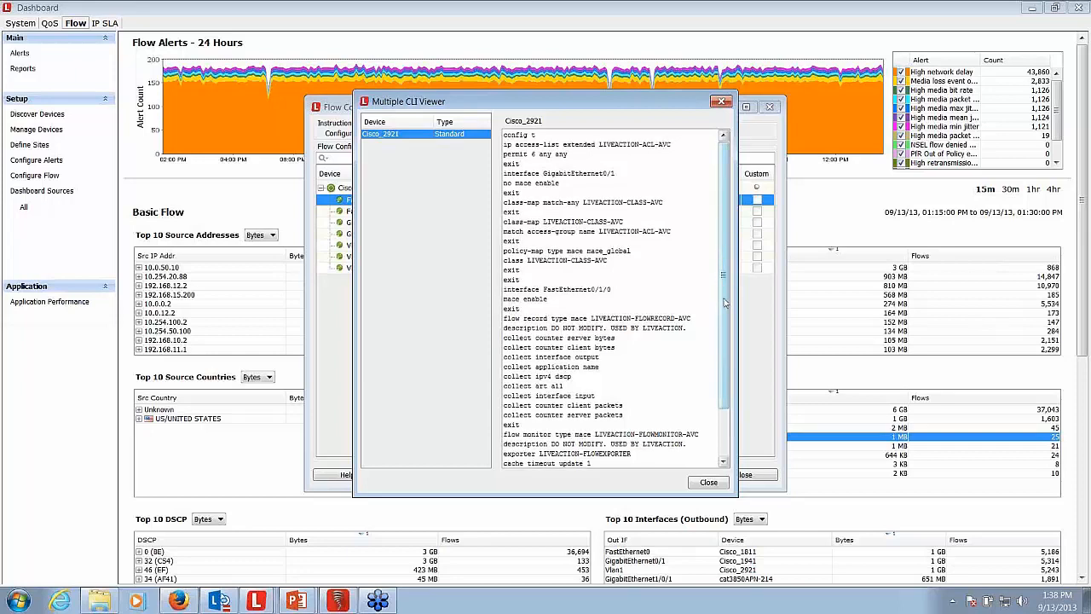
scroll(726, 302, "down", 2)
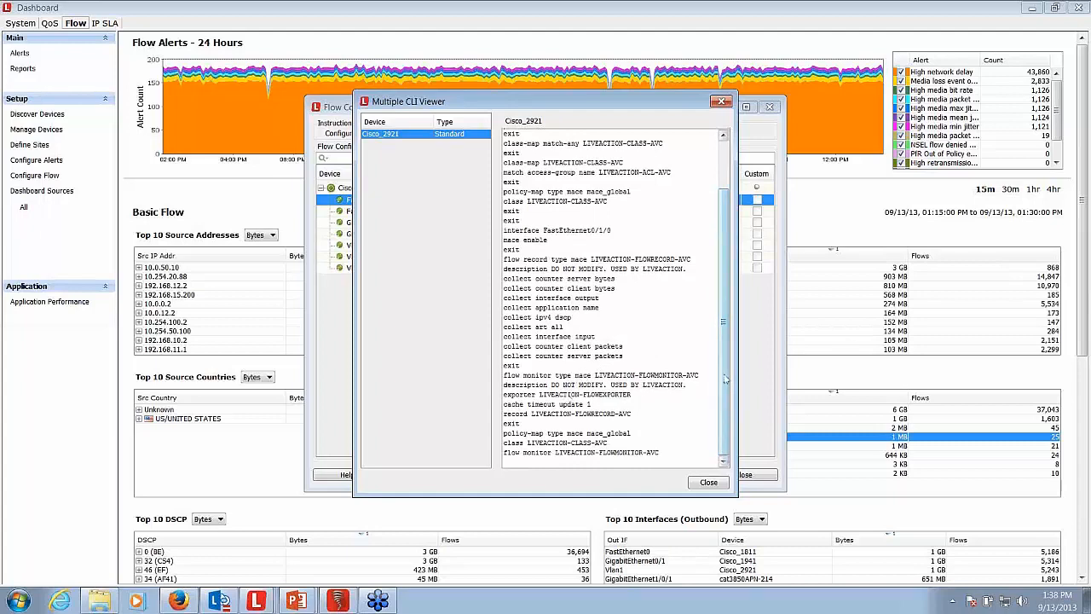
scroll(726, 379, "up", 2)
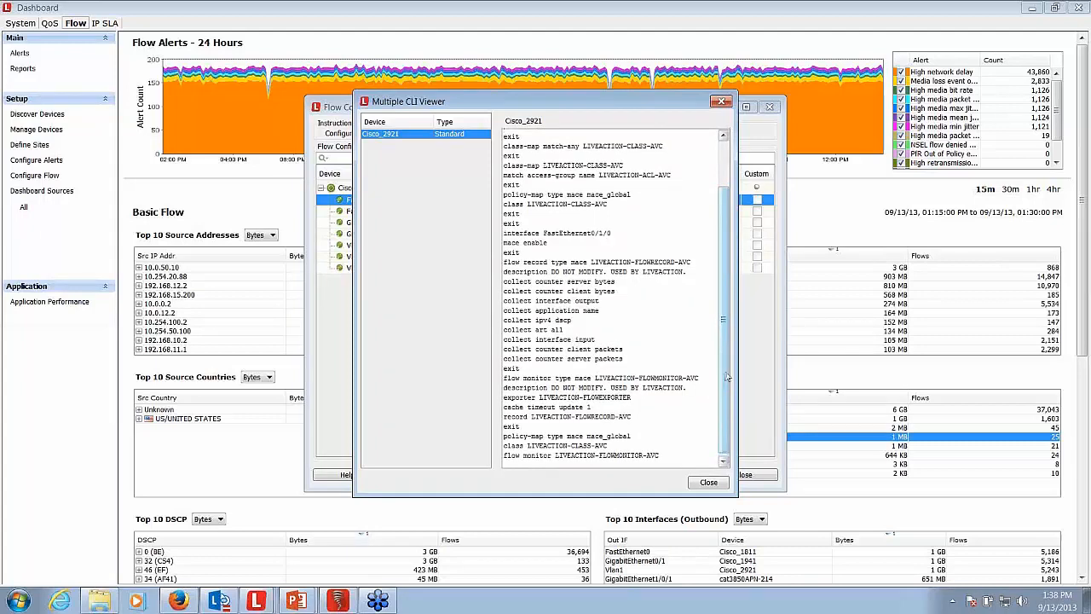
left_click(720, 103)
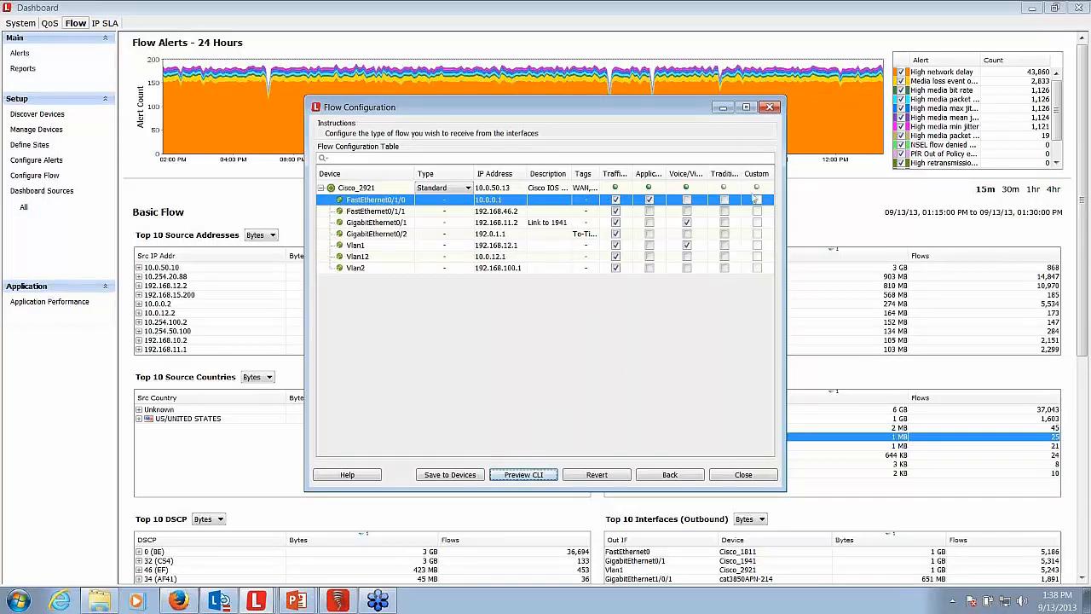
left_click(770, 108)
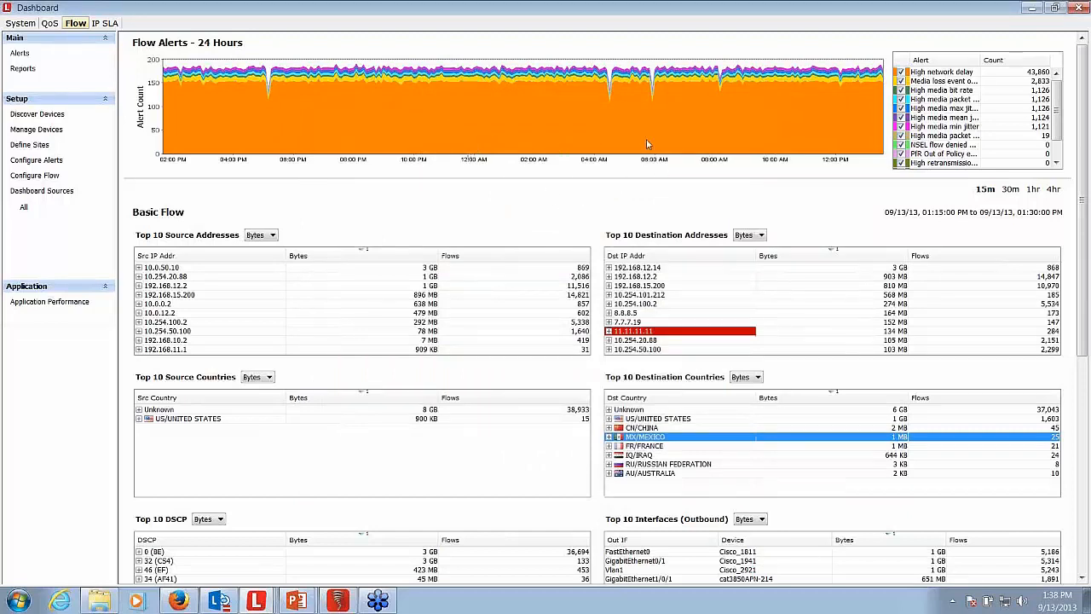
- Minimize the dashboard and show only Basic Flow traffic in the Flow topology
left_click(1030, 9)
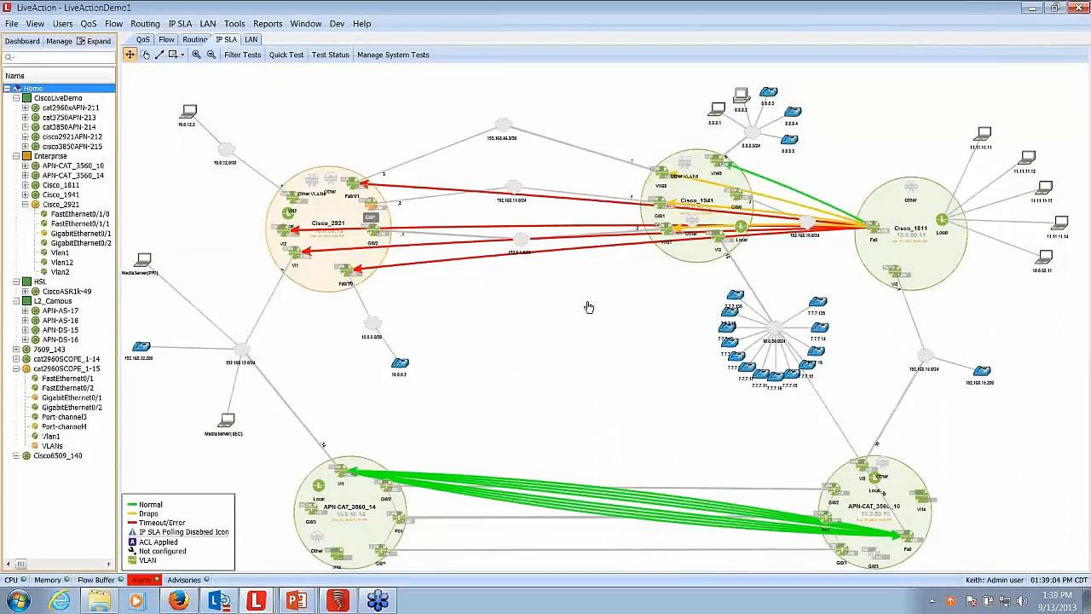
left_click(167, 42)
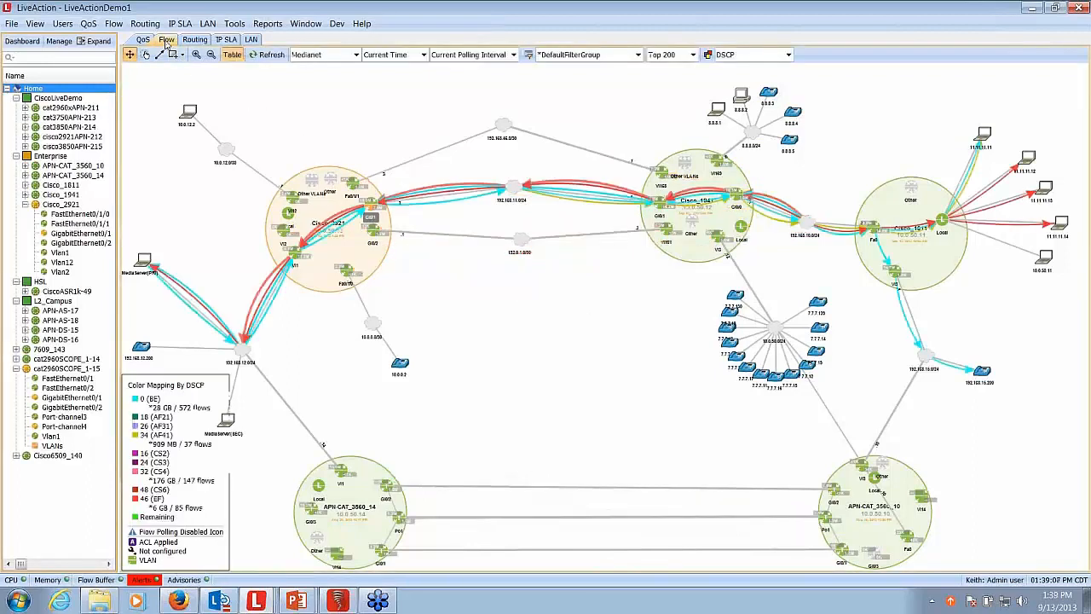
left_click(356, 54)
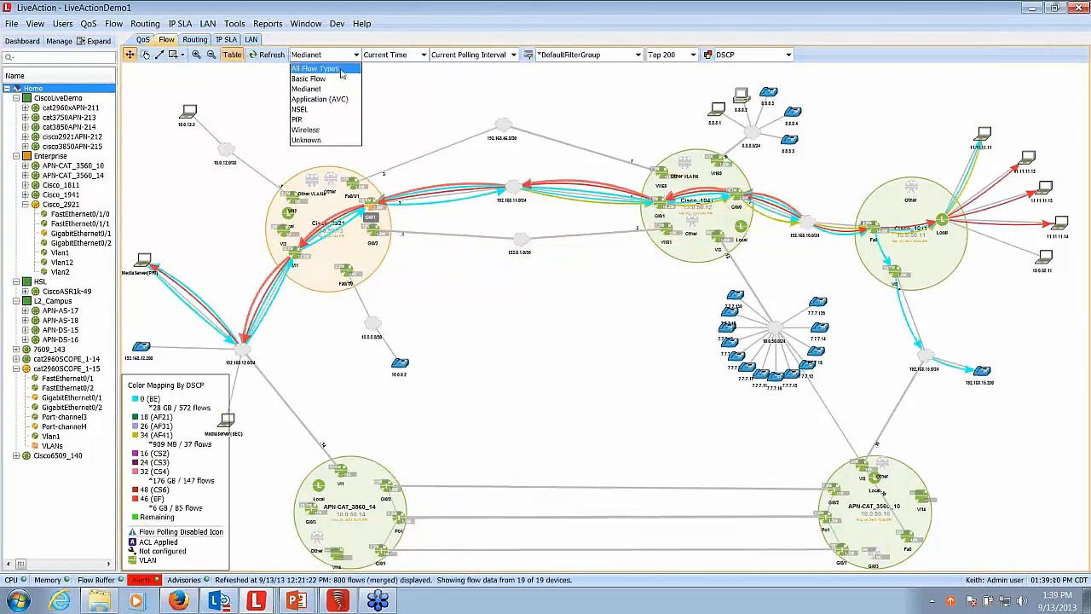
left_click(328, 79)
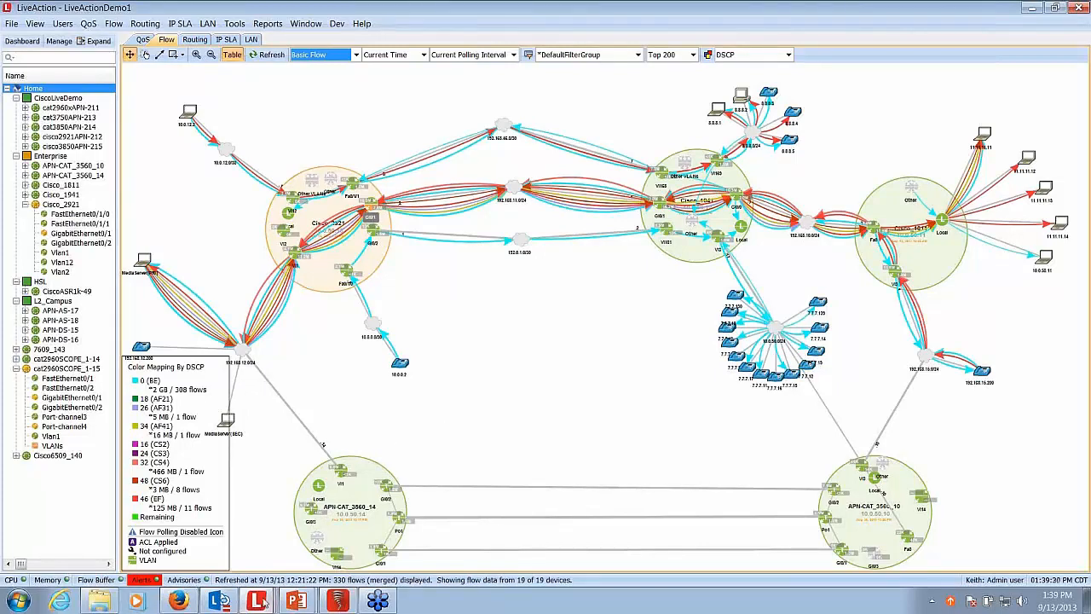
- Switch to the second LiveAction client monitoring the 881 routers and open its flow reports
mouse_move(339, 601)
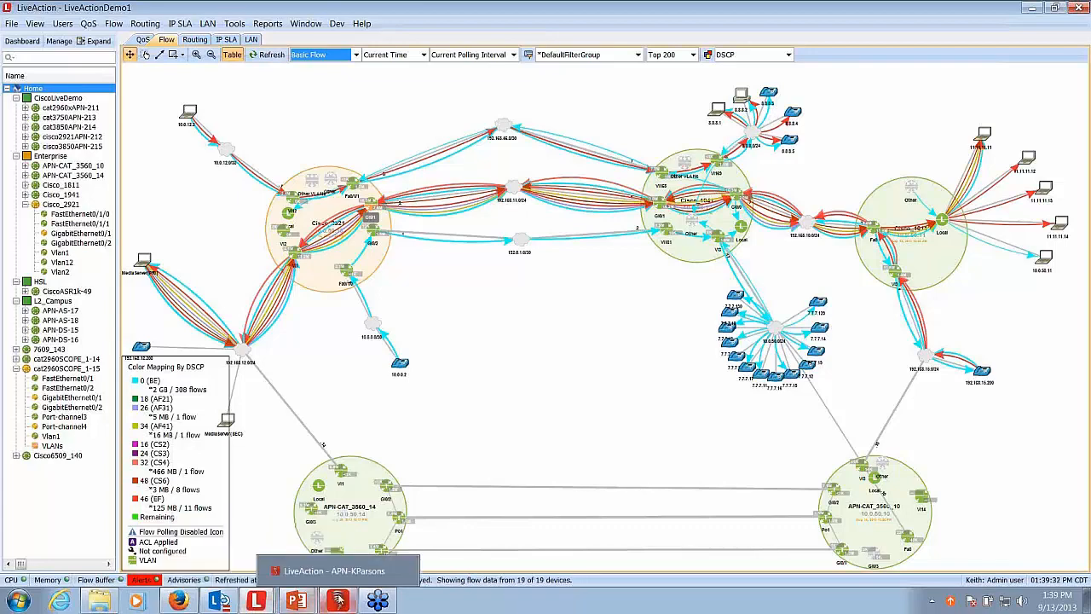
left_click(339, 601)
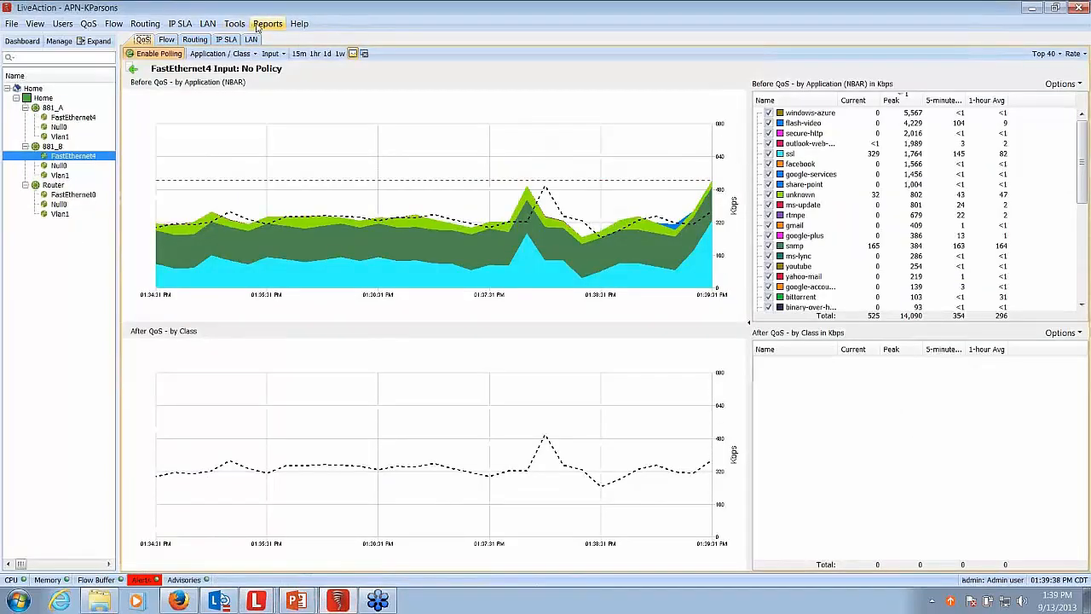
left_click(264, 23)
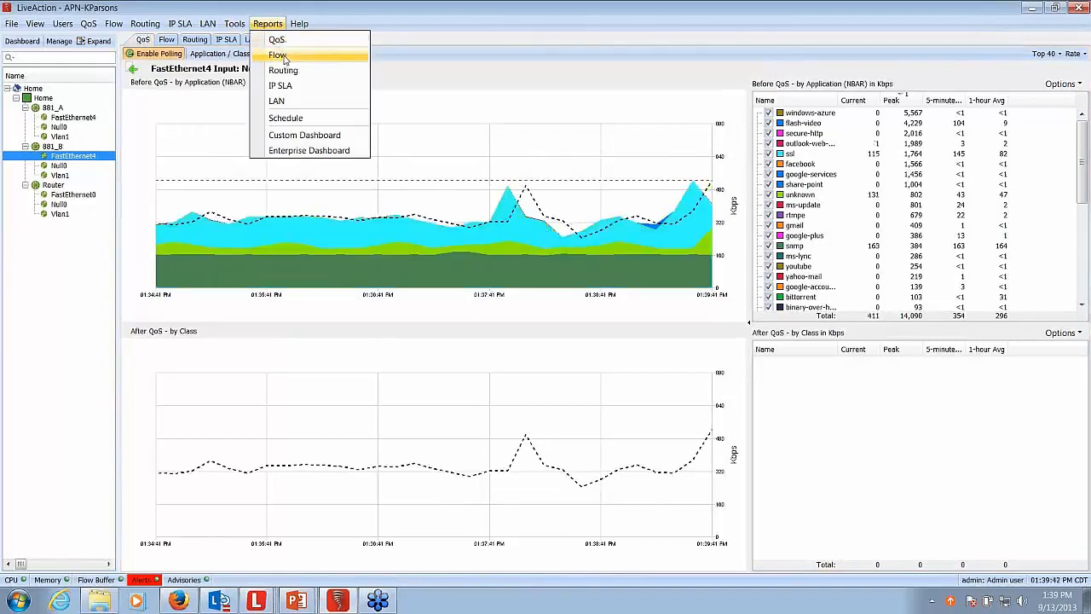
left_click(285, 57)
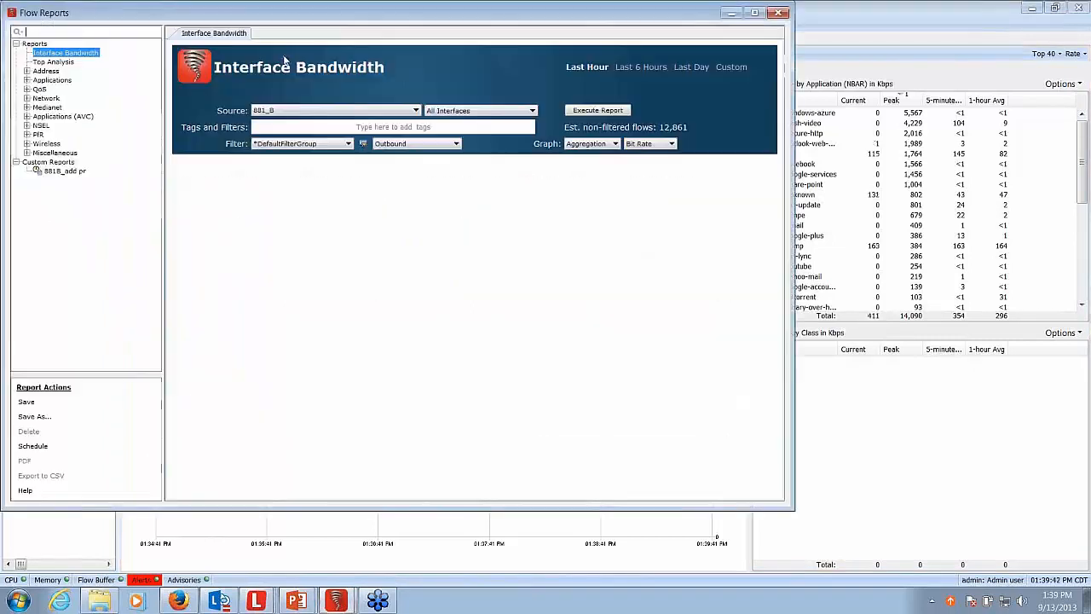
- Close the flow reports, open the QoS reports and choose the NBAR Comparison report
left_click(783, 14)
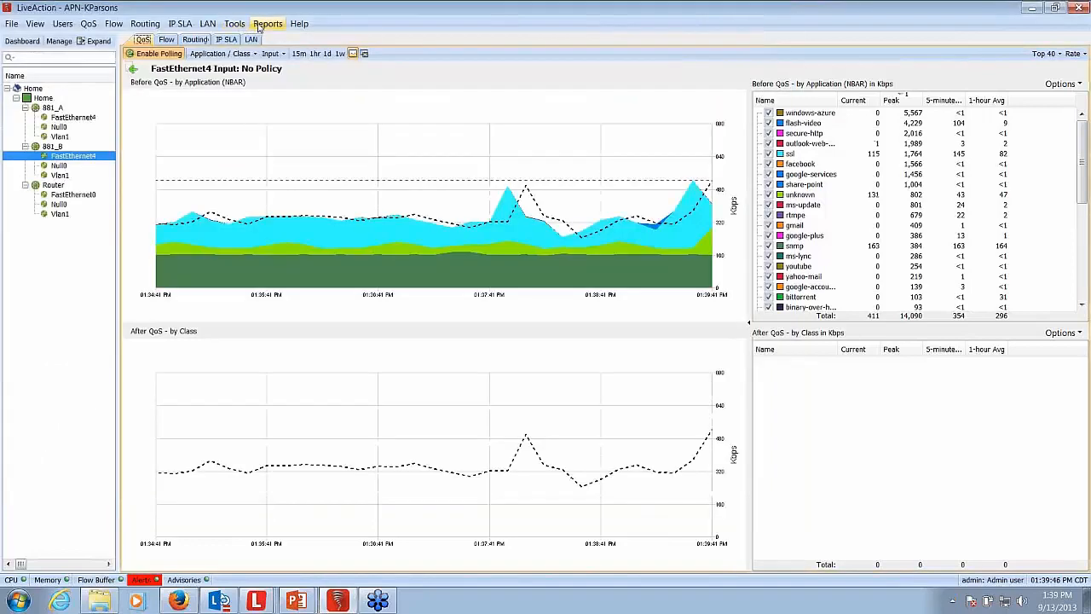
left_click(261, 25)
left_click(271, 40)
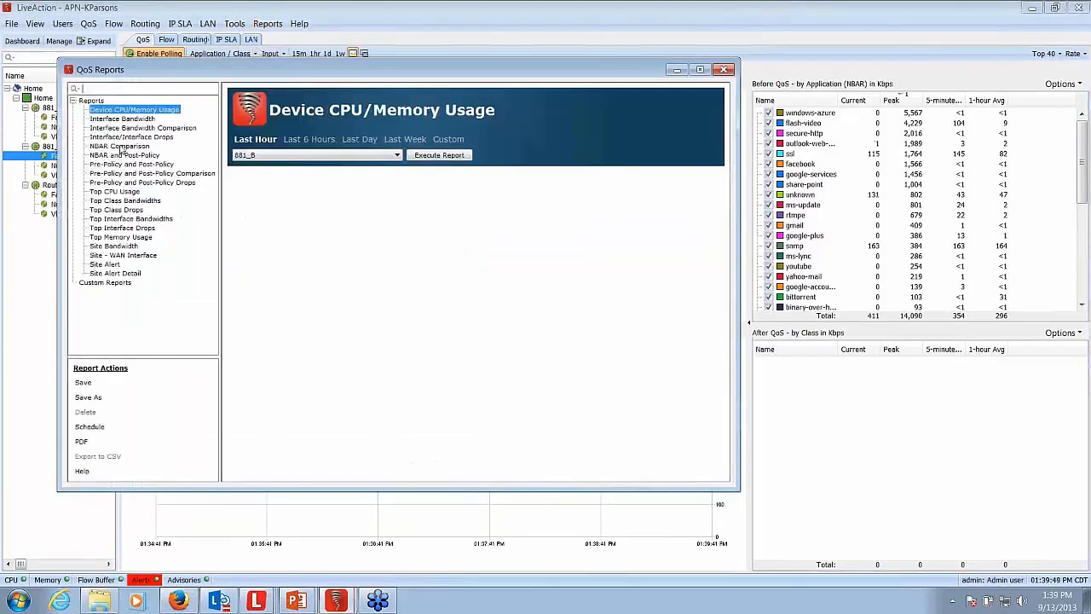
left_click(121, 147)
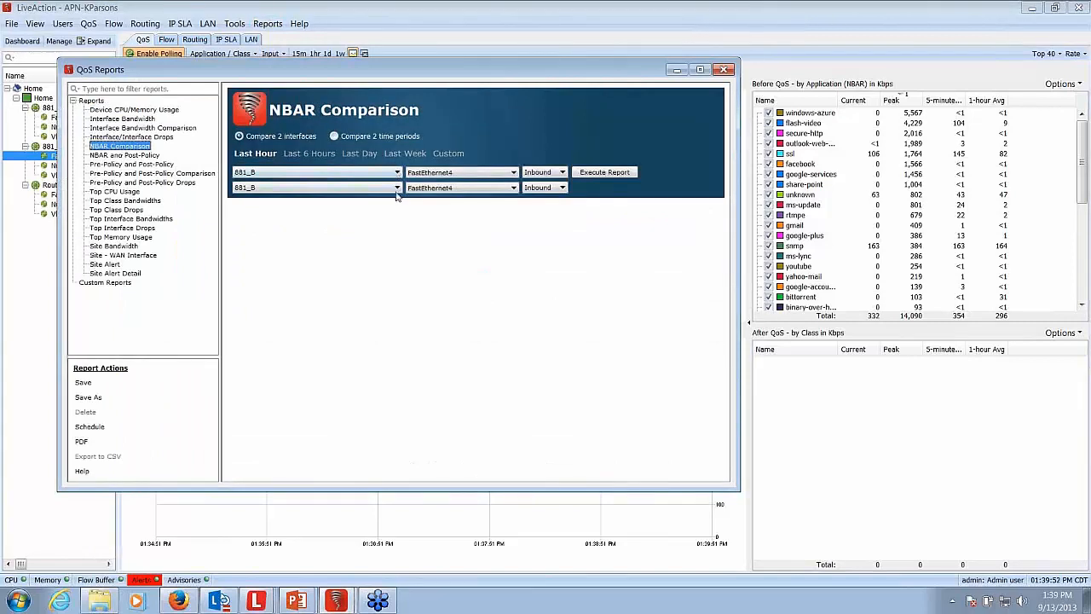
- Run the NBAR comparison for the last hour between inbound FastEthernet4 of 881_B and inbound FastEthernet0 of Router, and review its application list
left_click(397, 187)
left_click(253, 218)
left_click(604, 171)
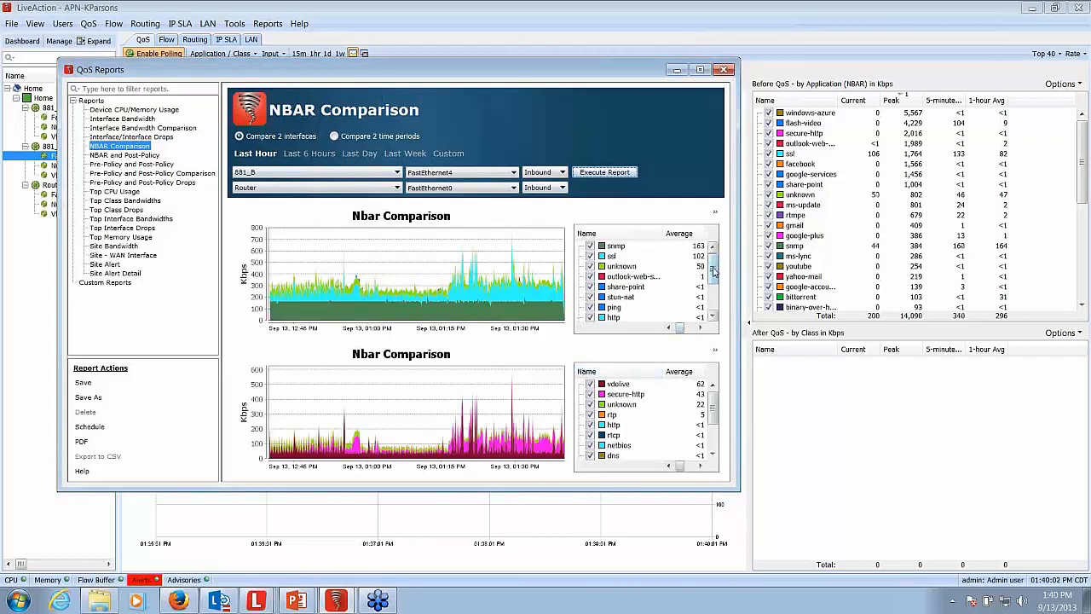
mouse_move(712, 274)
left_mouse_down()
mouse_move(712, 296)
mouse_move(711, 263)
left_mouse_up()
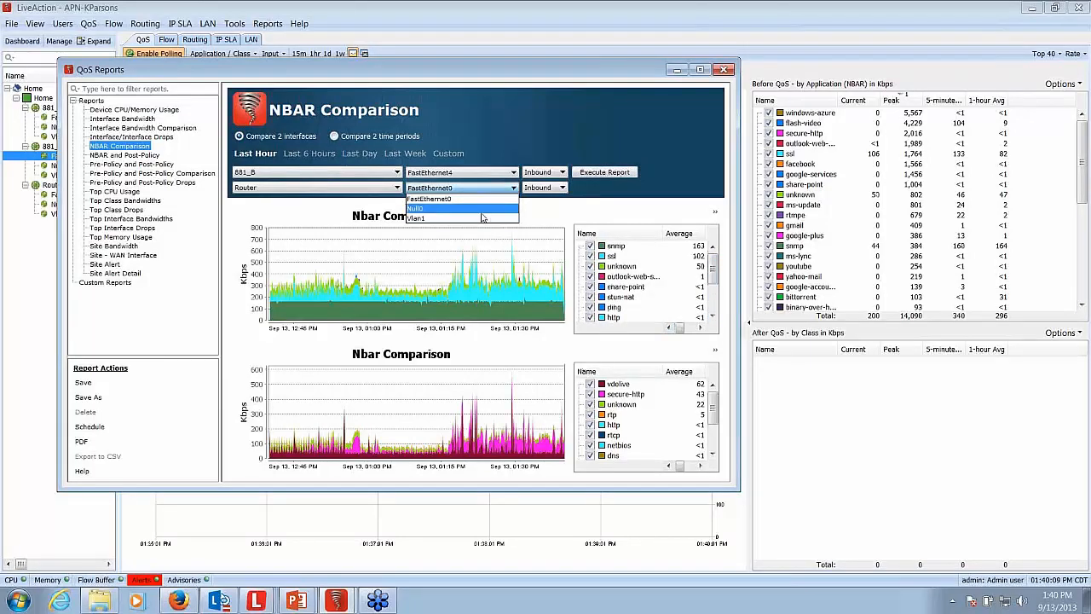
- Rerun the NBAR comparison with Vlan1 as Router's interface and review the application averages
left_click(481, 218)
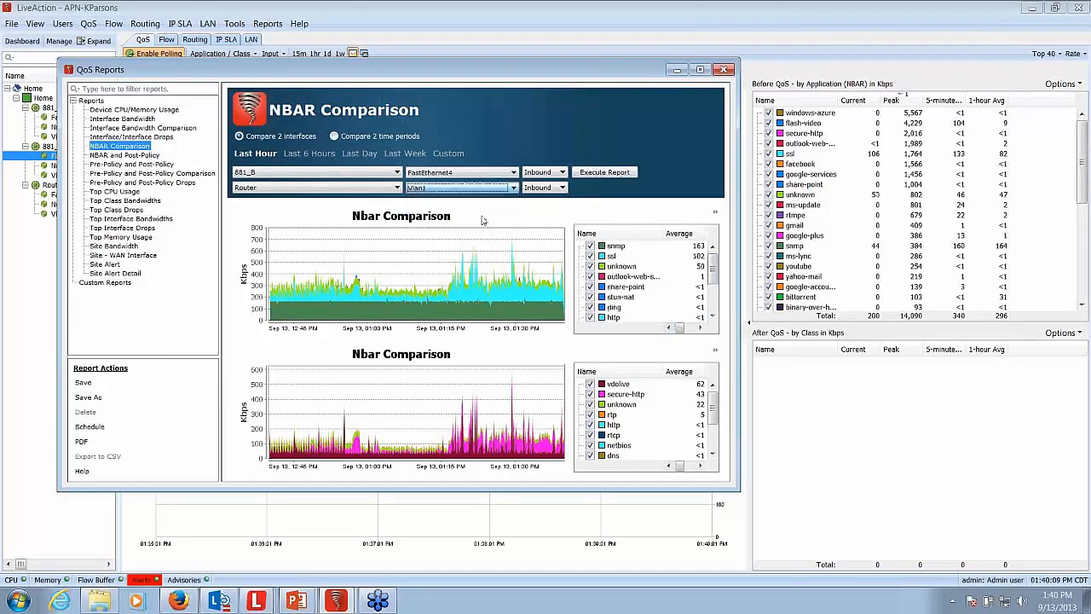
left_click(596, 173)
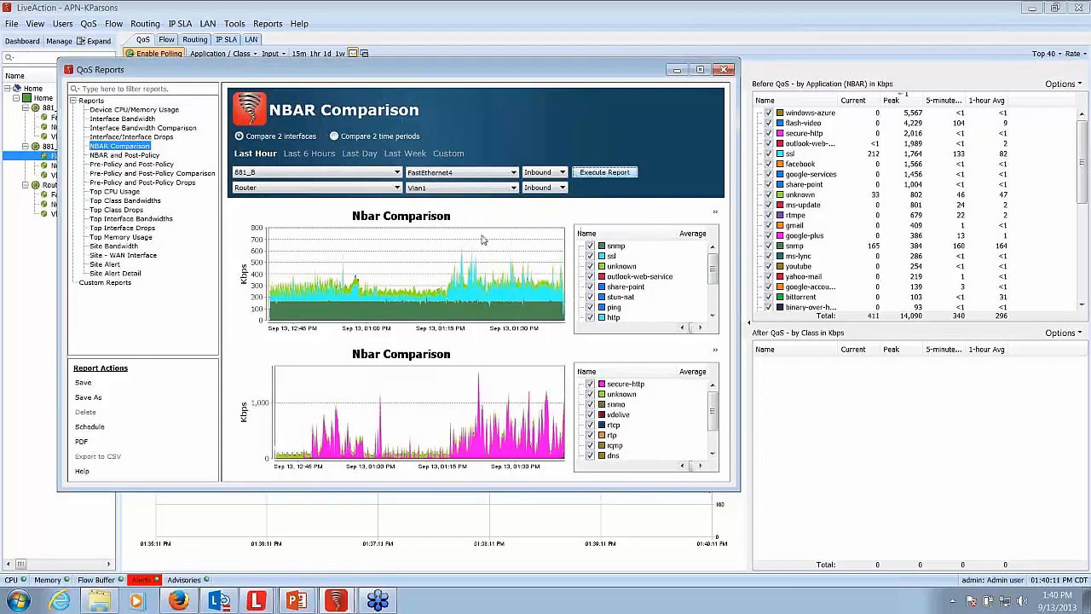
mouse_move(714, 404)
left_mouse_down()
mouse_move(716, 426)
mouse_move(715, 404)
left_mouse_up()
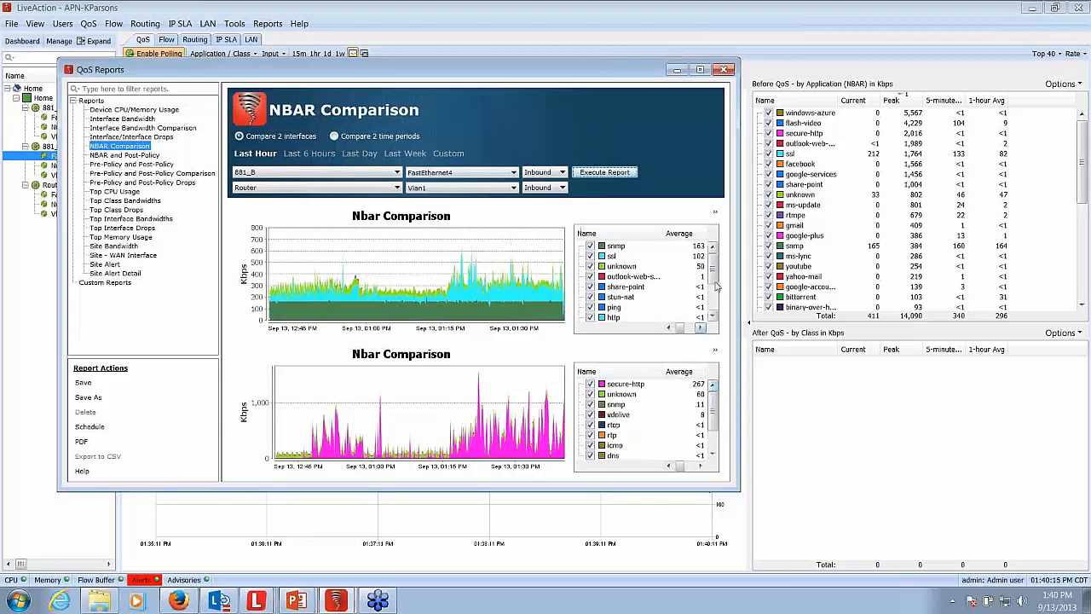
- Examine the remaining applications of 881_B, enlarge its chart to about 01:15–01:30 PM and close the QoS reports
left_click_drag(716, 278, 713, 312)
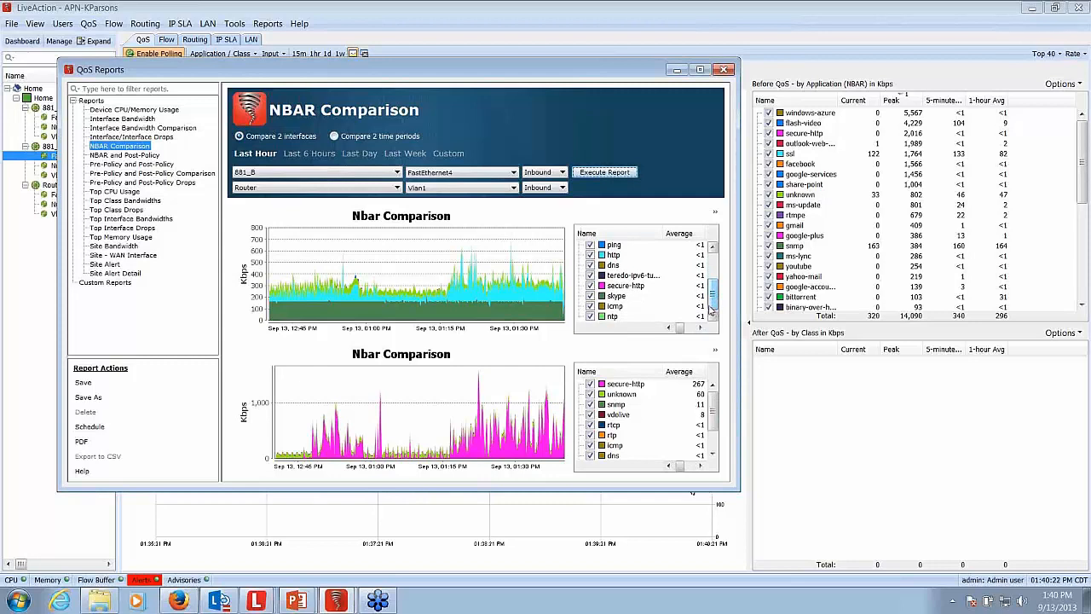
left_click_drag(433, 234, 524, 291)
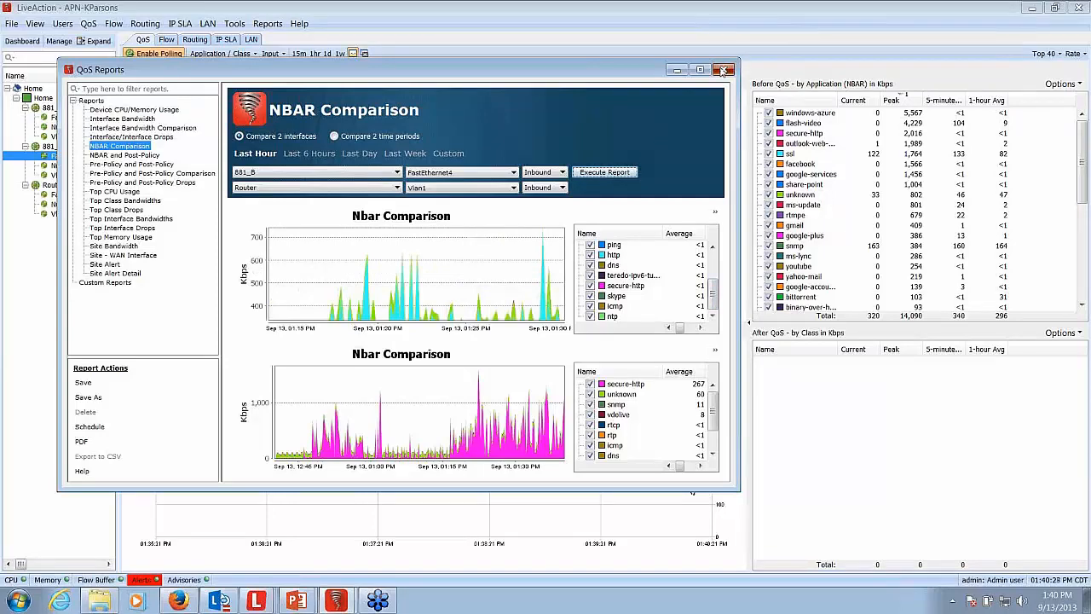
left_click(724, 69)
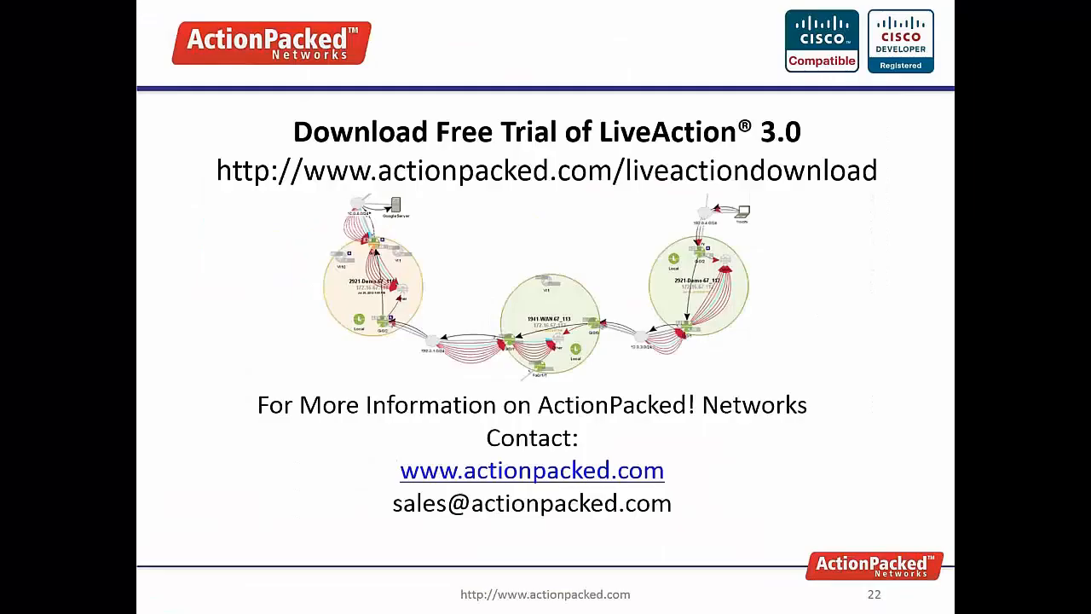